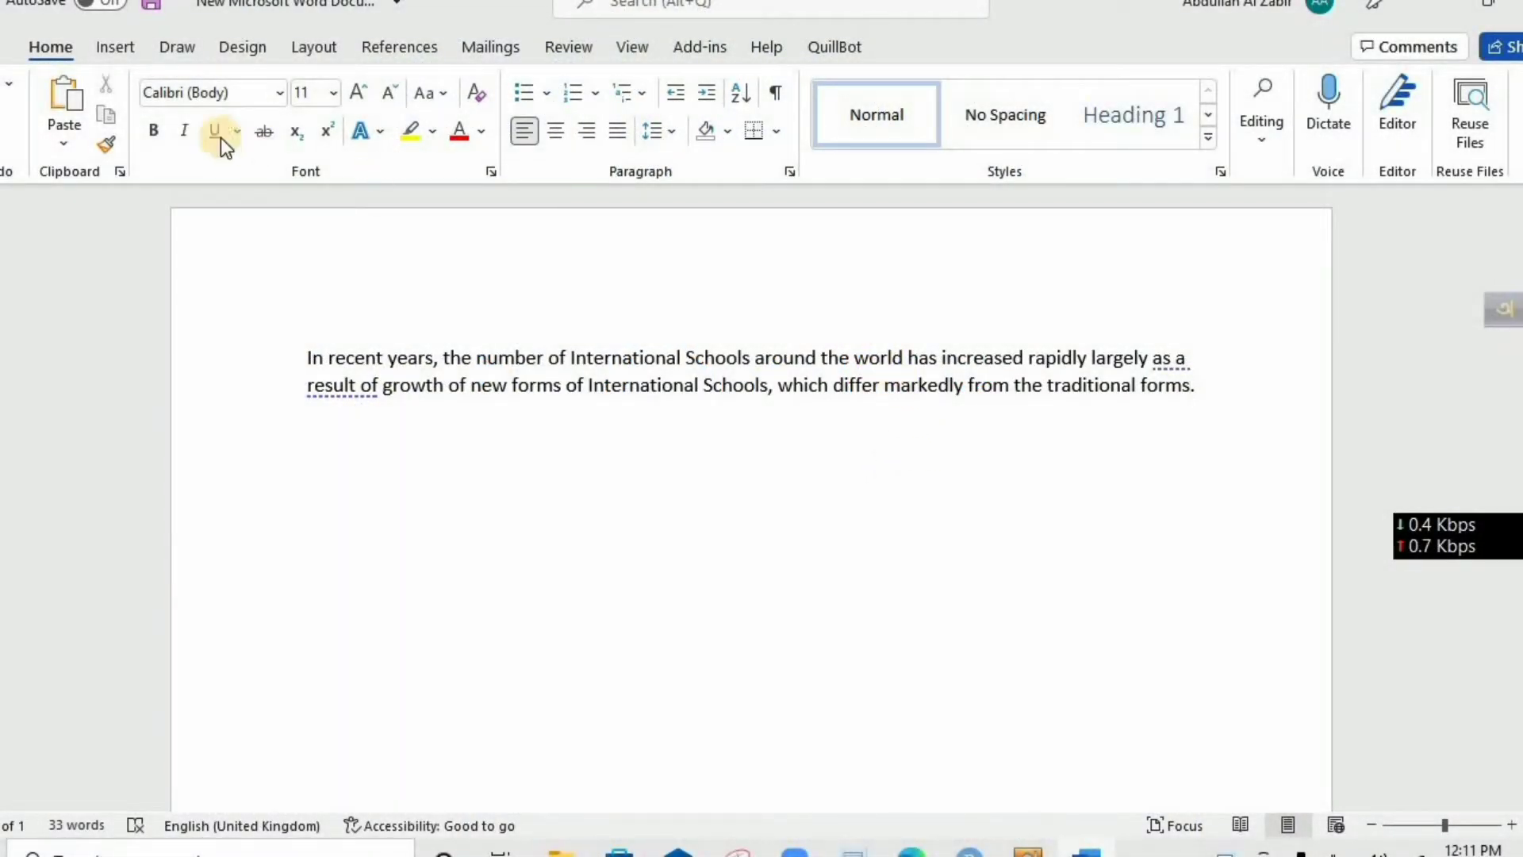
Set the document's citation and bibliography style to APA Sixth Edition.
left_click(401, 43)
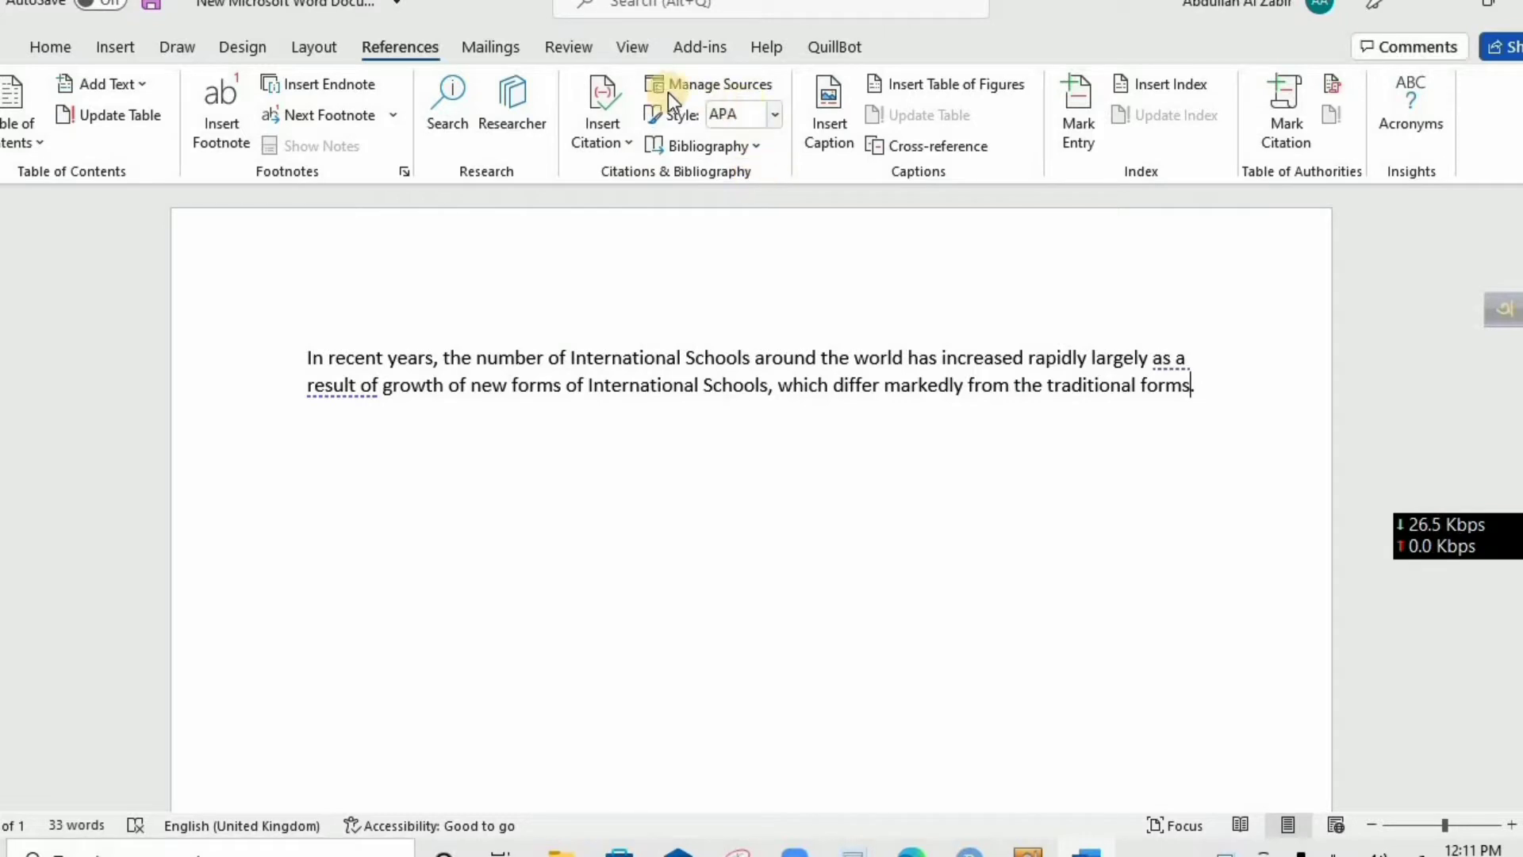
left_click(774, 112)
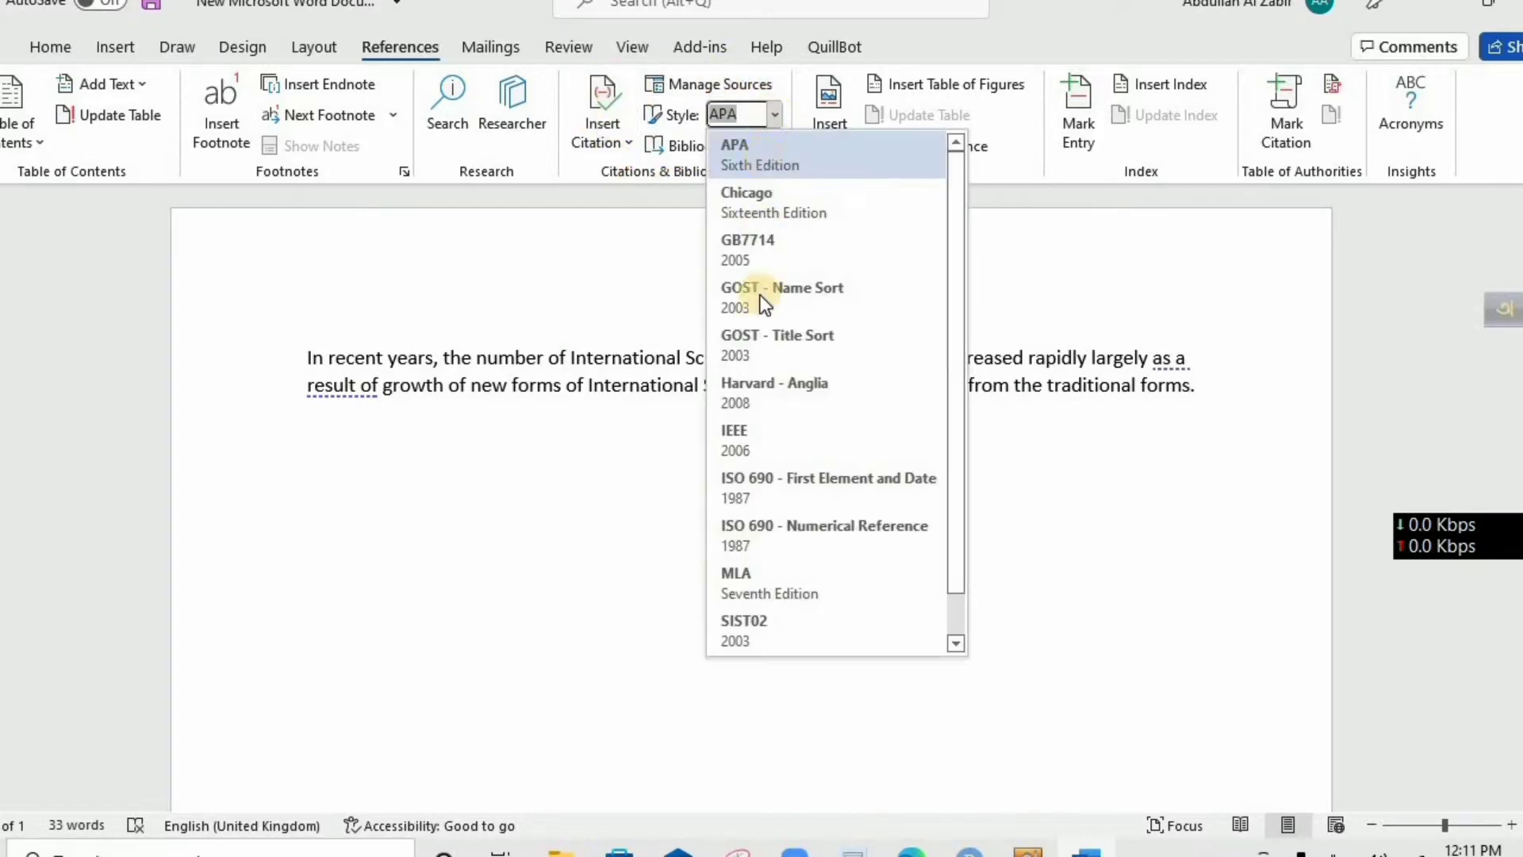
scroll(792, 187, "up", 1)
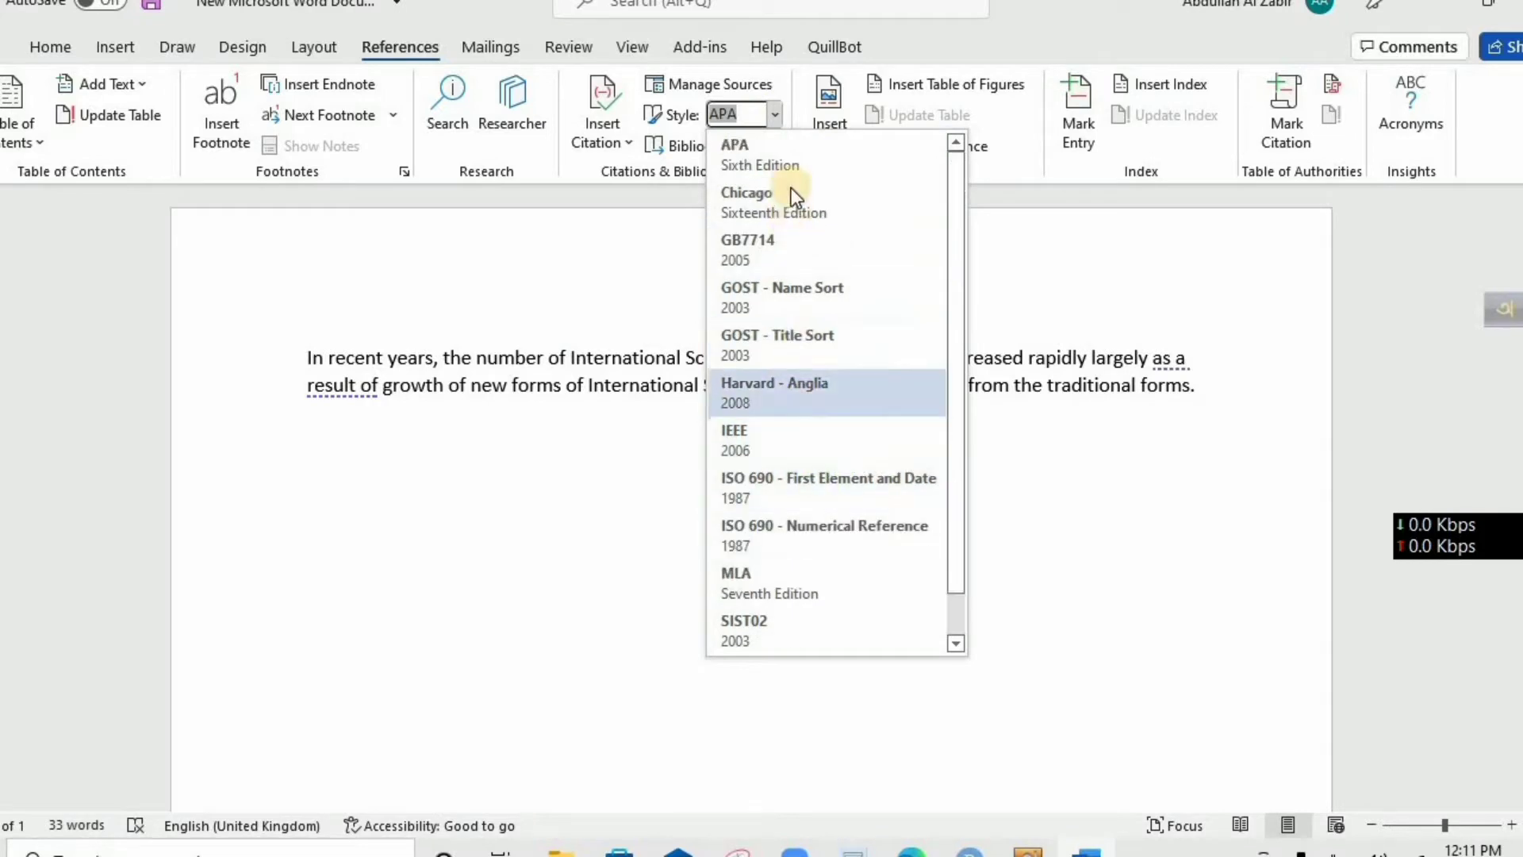
left_click(792, 159)
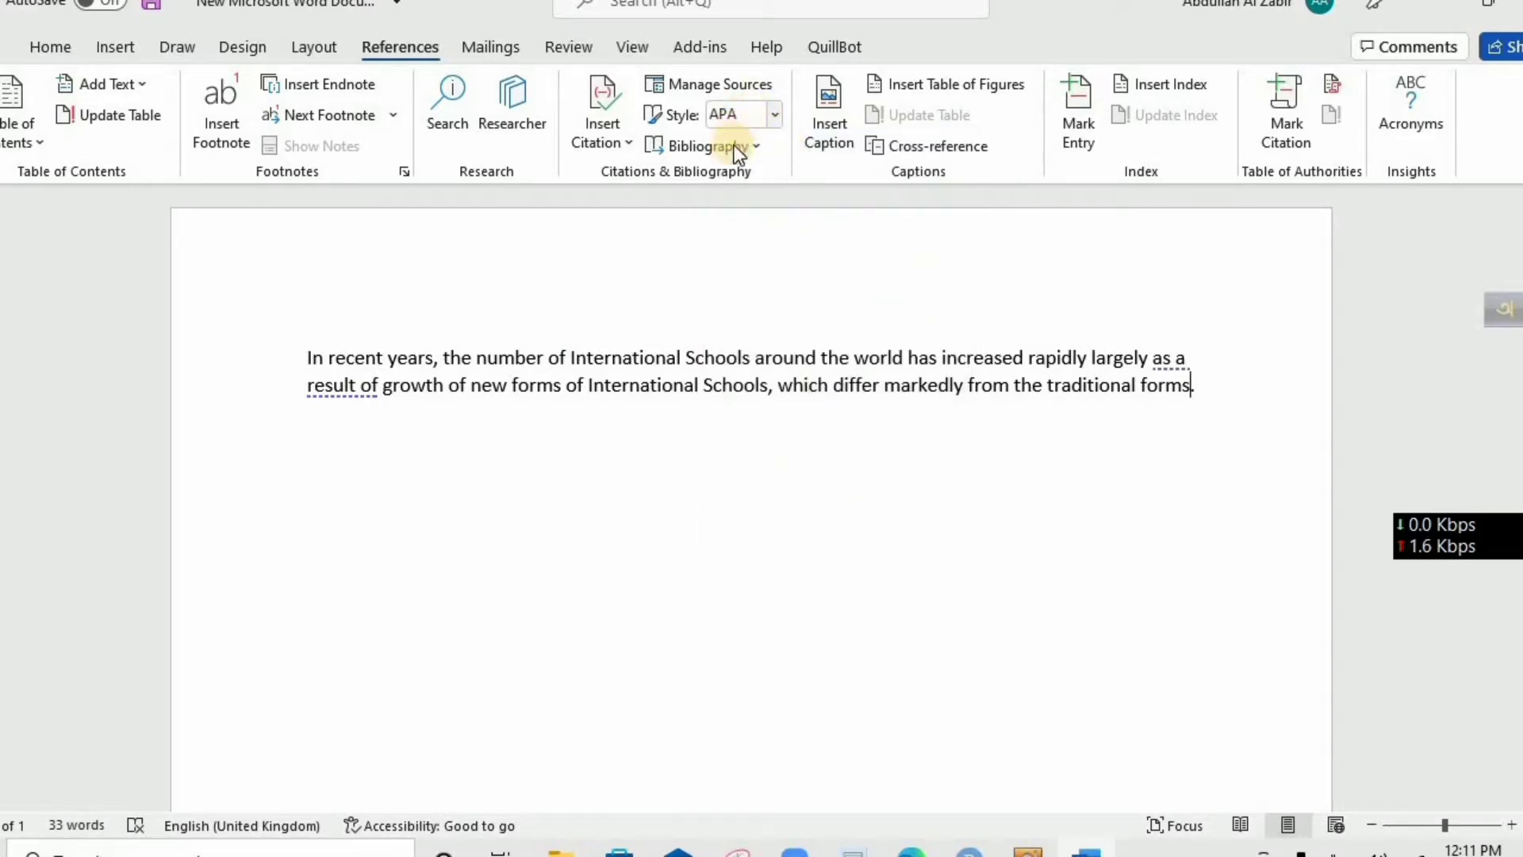
Insert a line break before the paragraph's final full stop and start creating a new citation source there.
left_click(1191, 387)
key("Return")
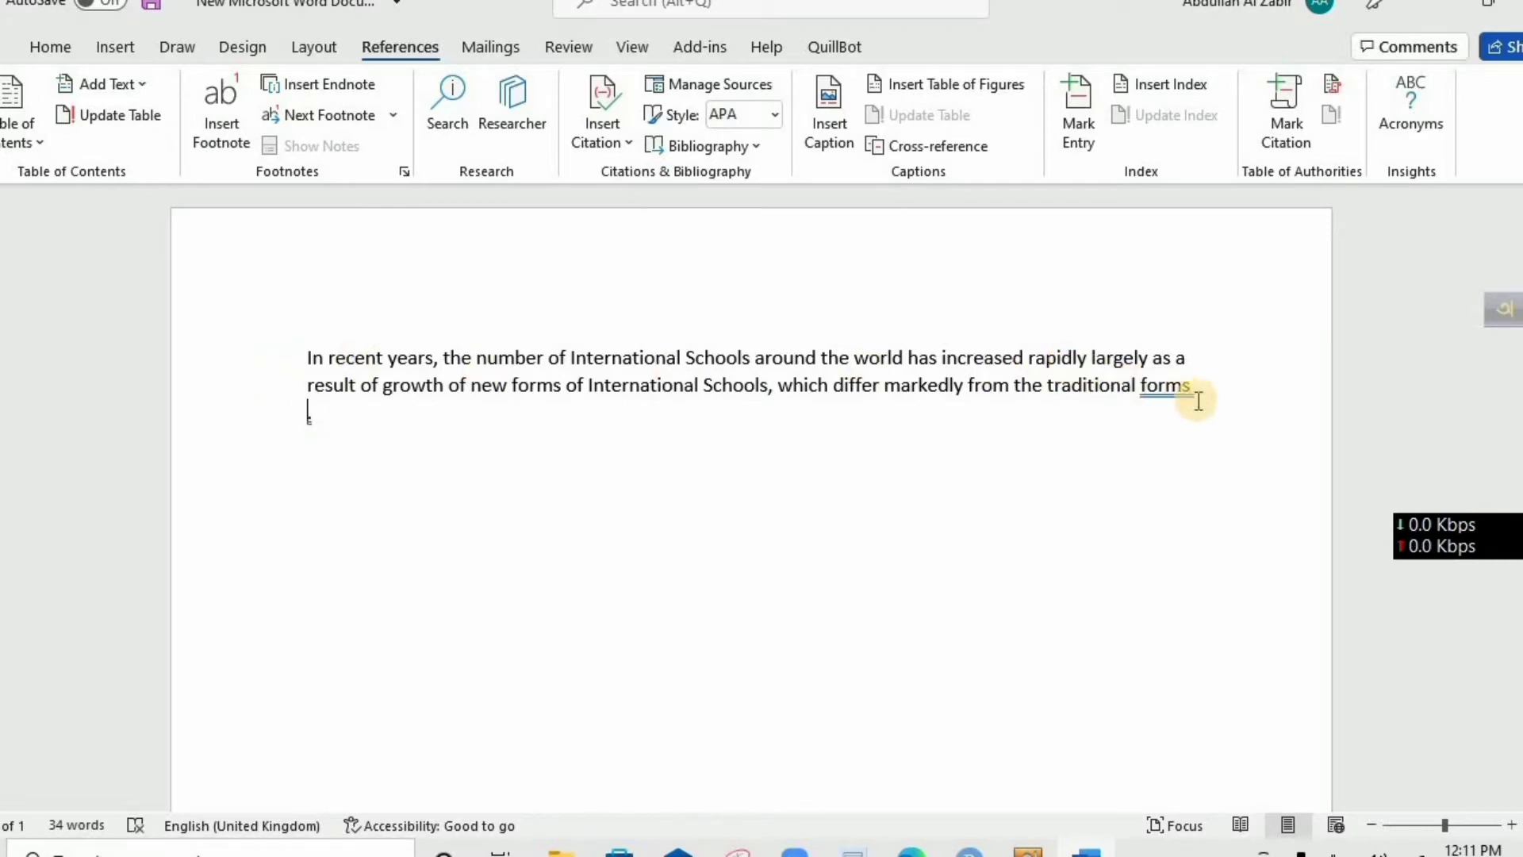
left_click(622, 144)
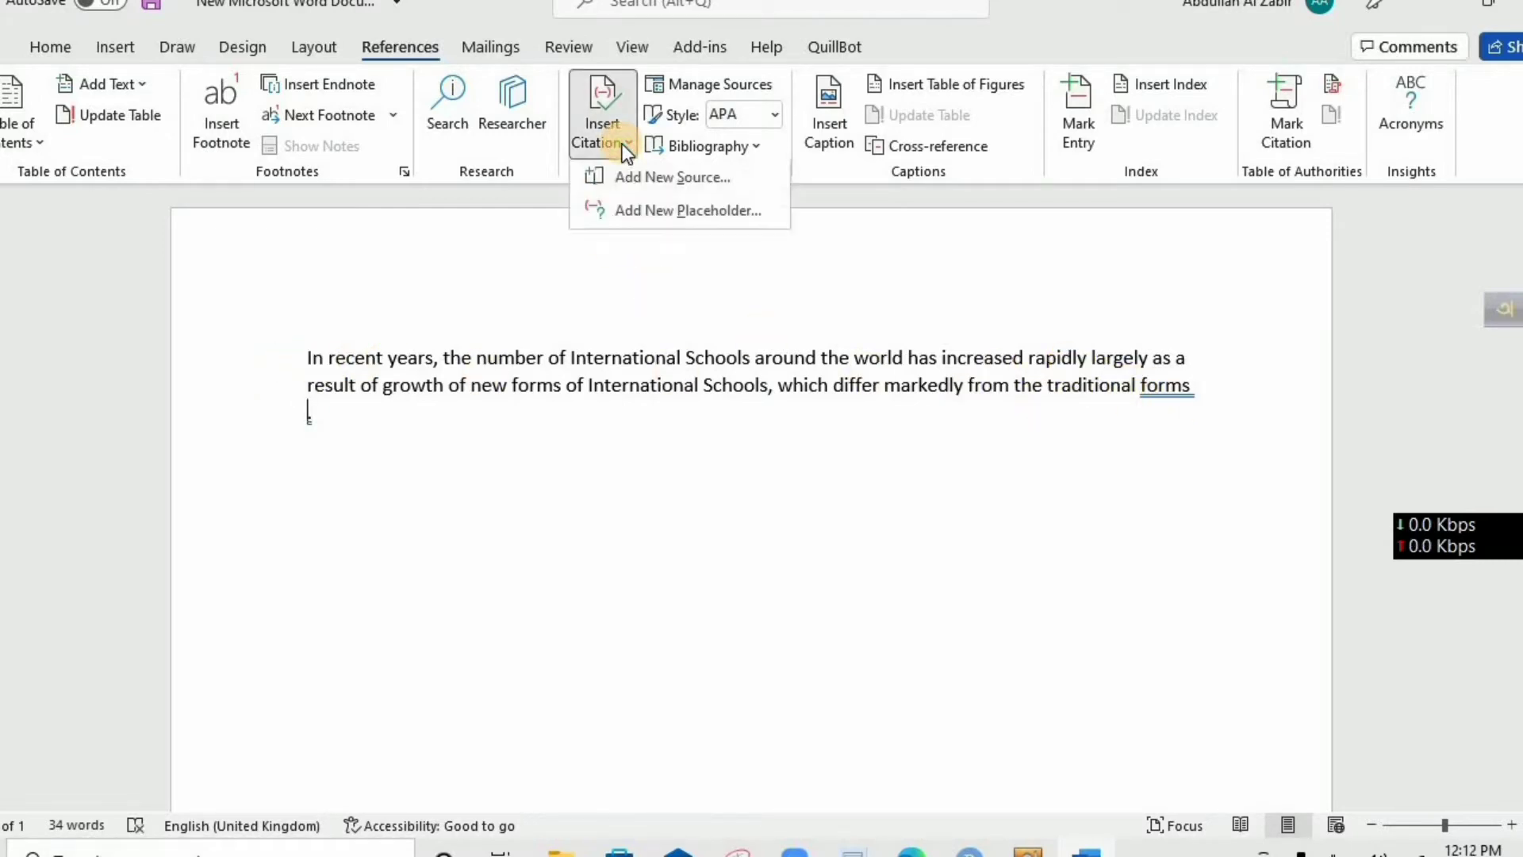
left_click(687, 181)
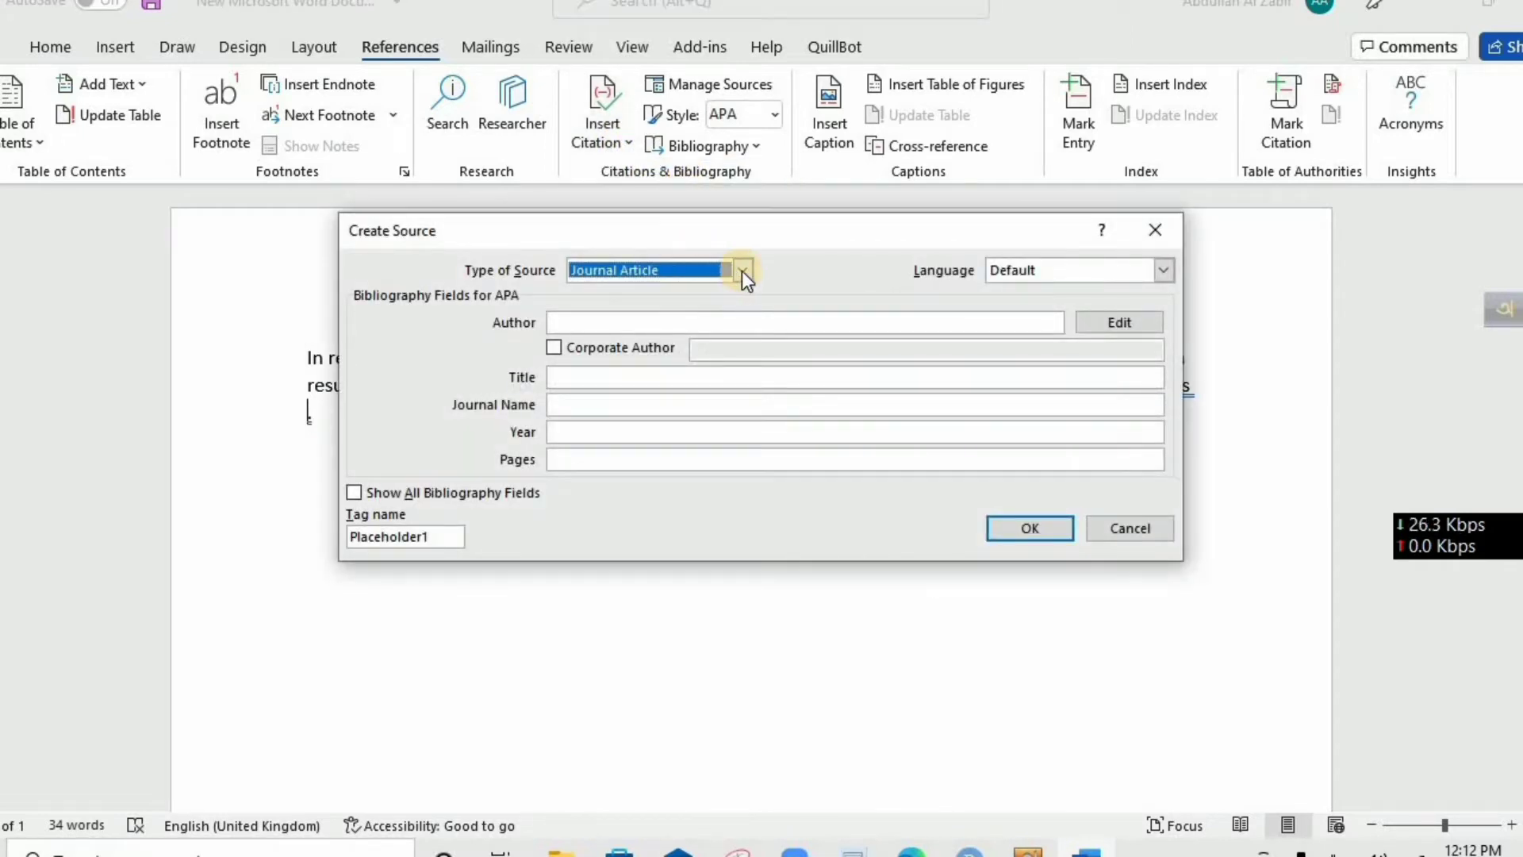
Review the available source types and set the new source's type to Journal Article.
left_click(744, 272)
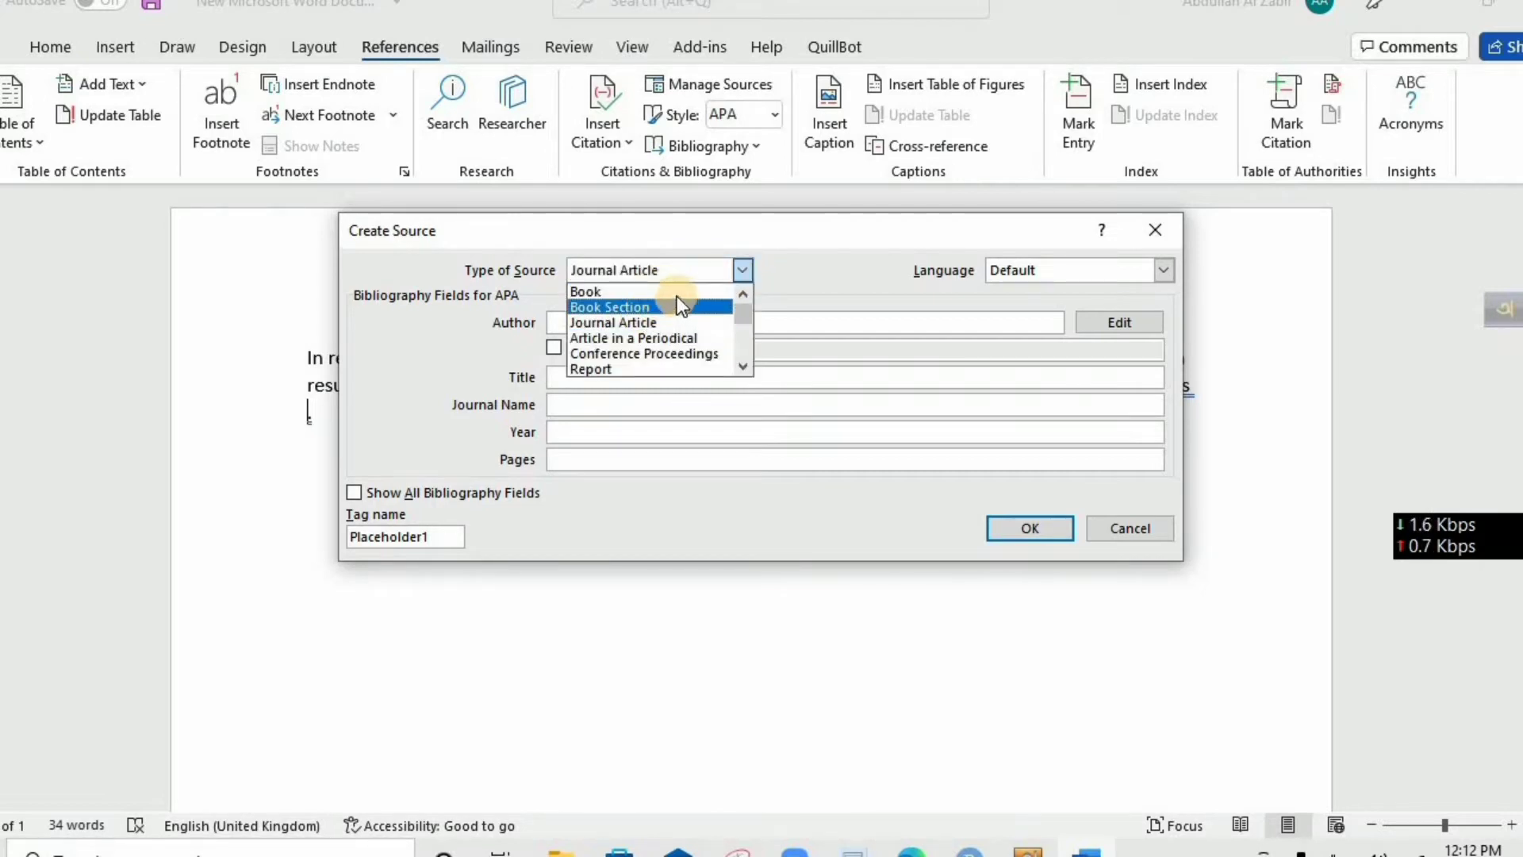
left_click(744, 368)
left_click(744, 368)
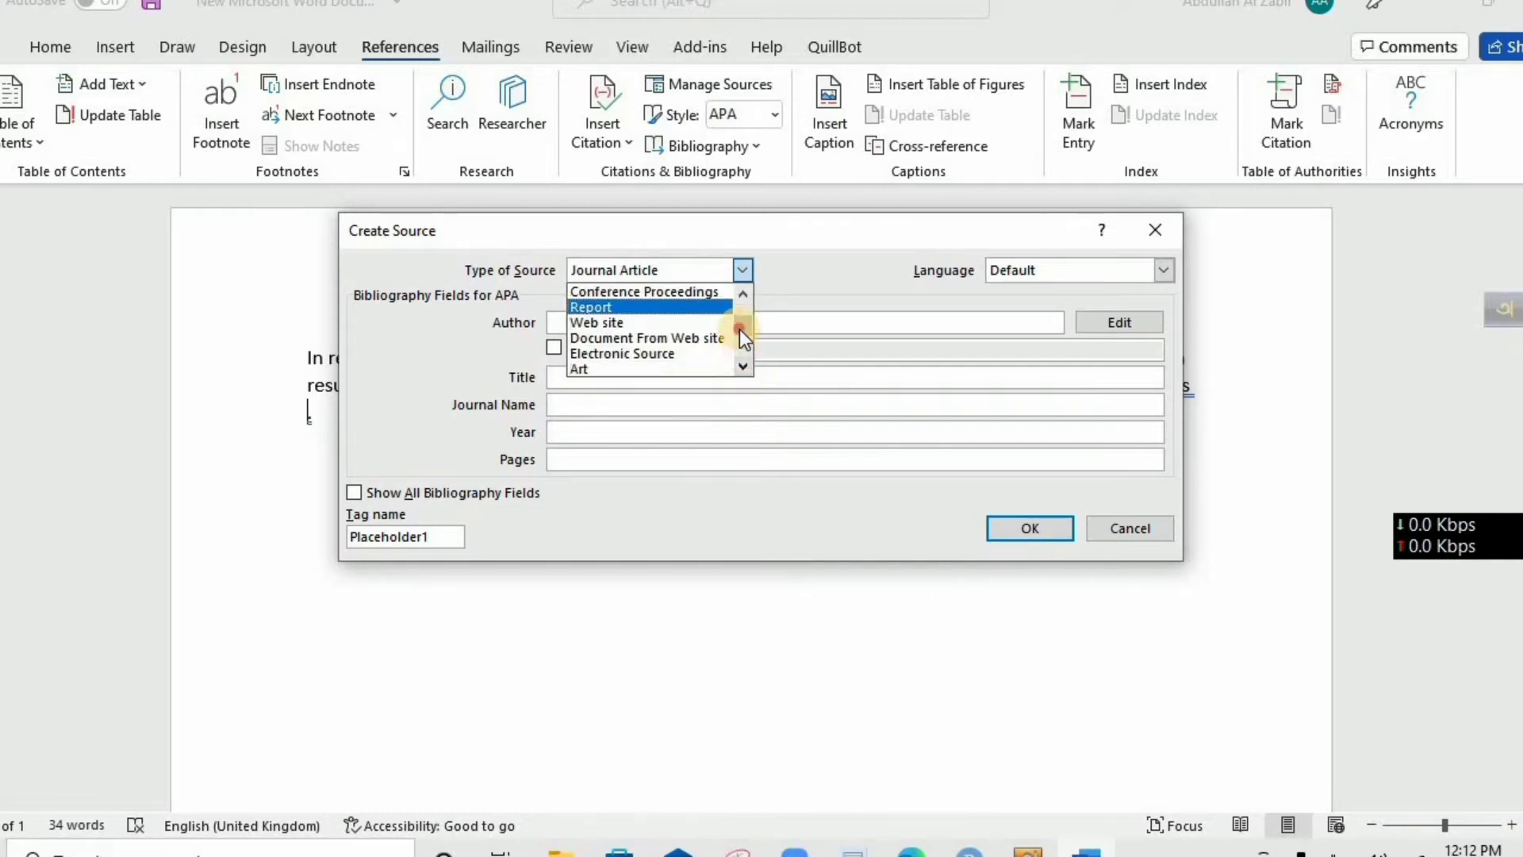
mouse_move(739, 330)
left_mouse_down()
mouse_move(741, 354)
mouse_move(744, 306)
left_mouse_up()
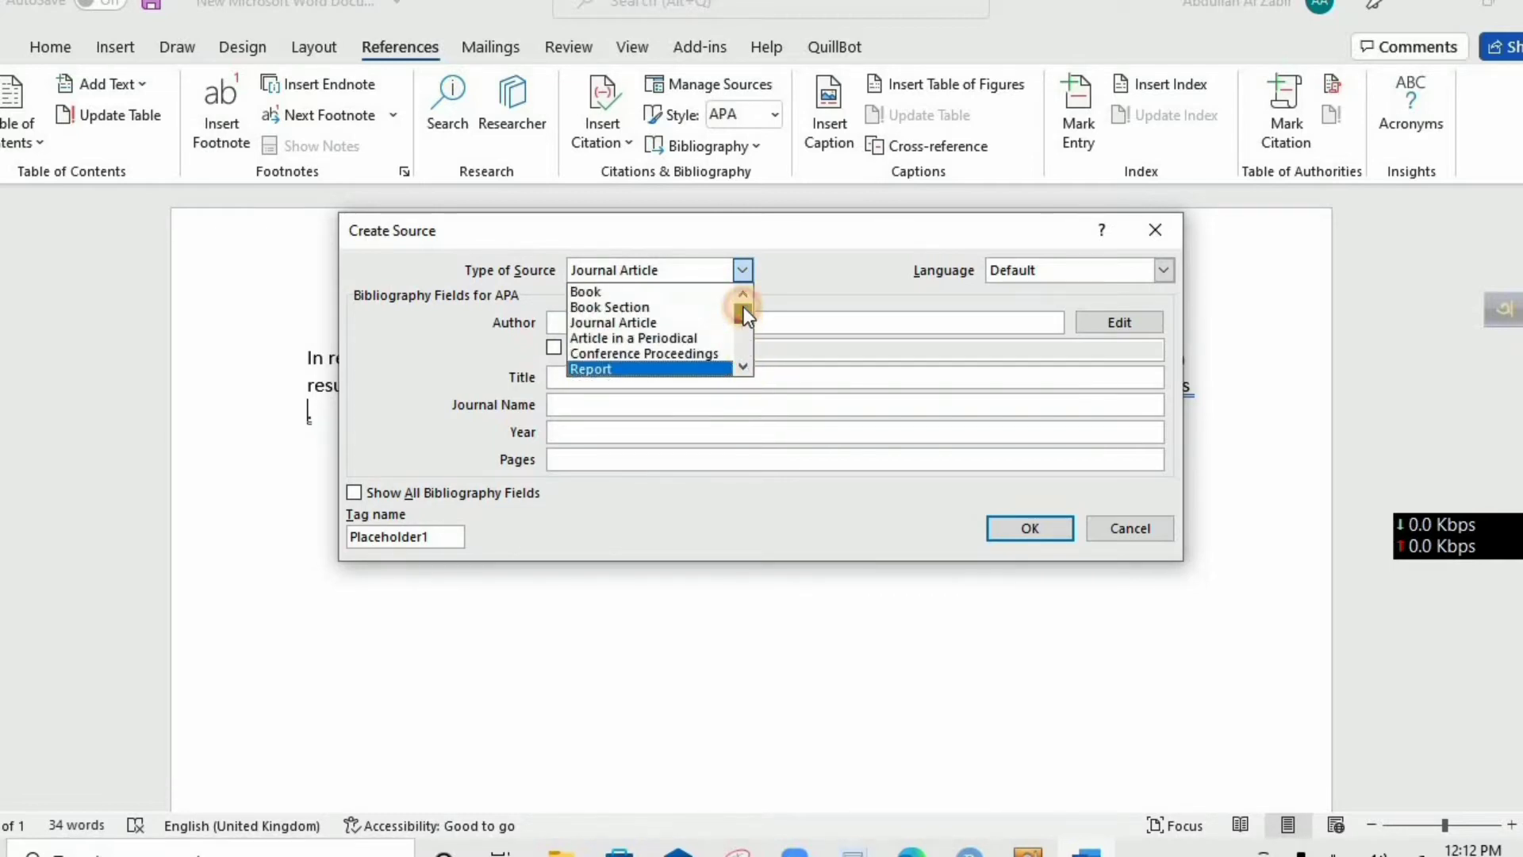
left_click(639, 322)
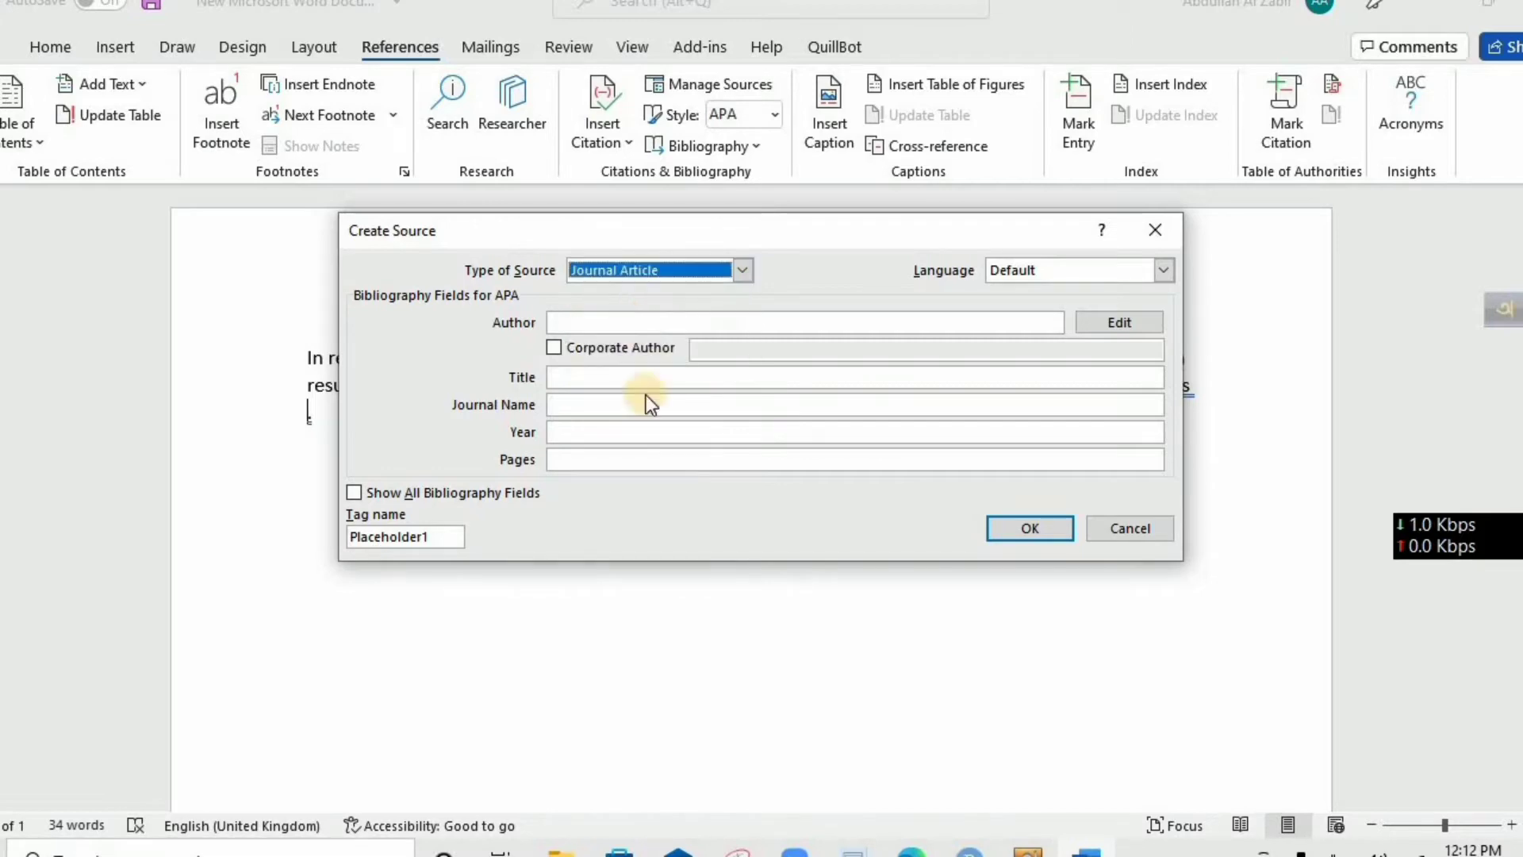
Switch to the article PDF in the browser, copy the first author's name and paste it into the source's Author field, followed by a semicolon.
left_click(910, 851)
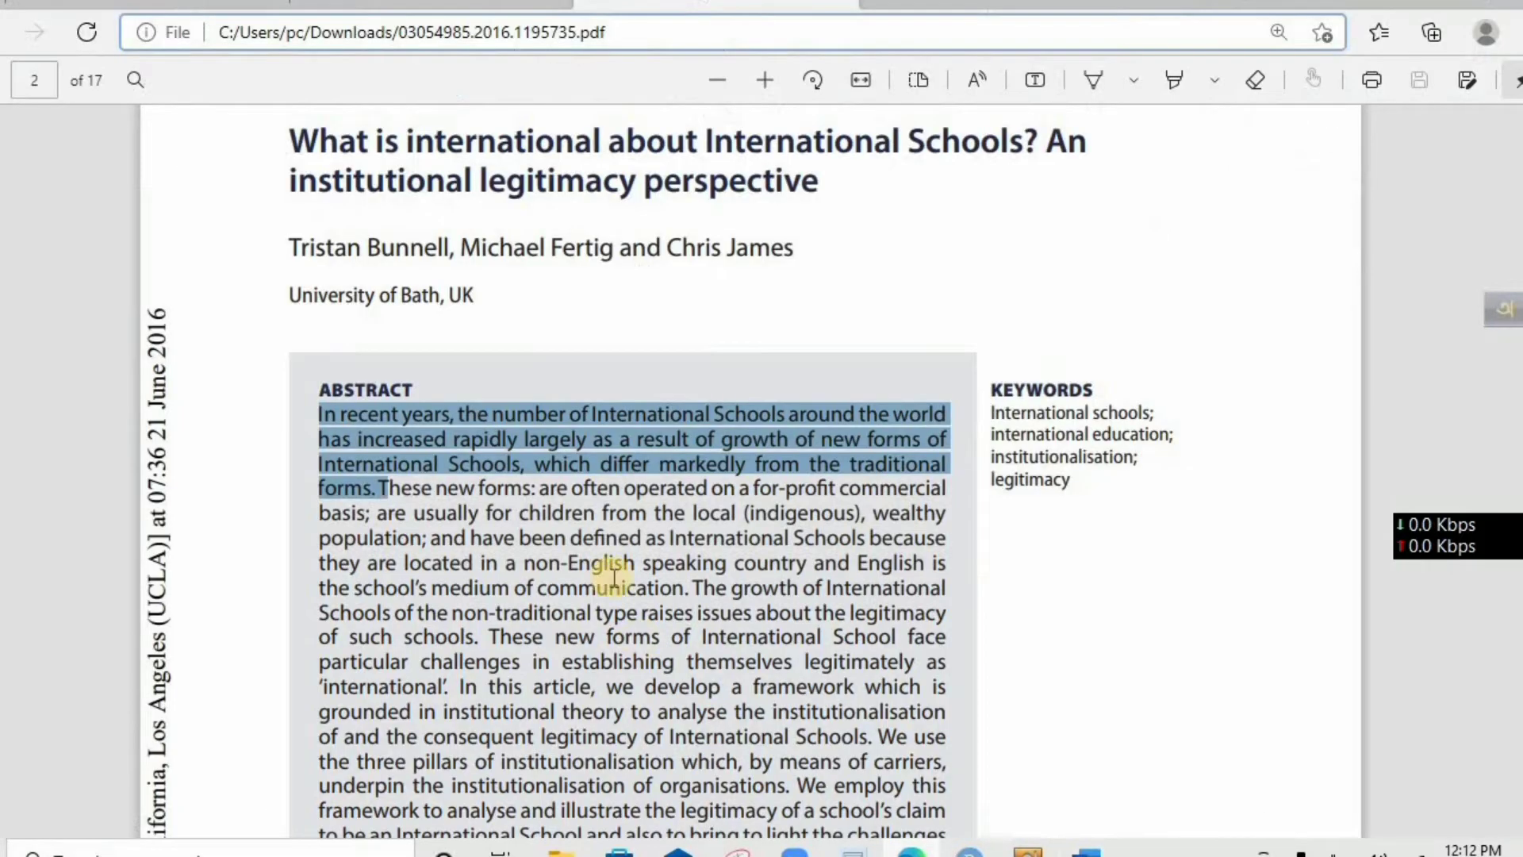
scroll(607, 548, "up", 5)
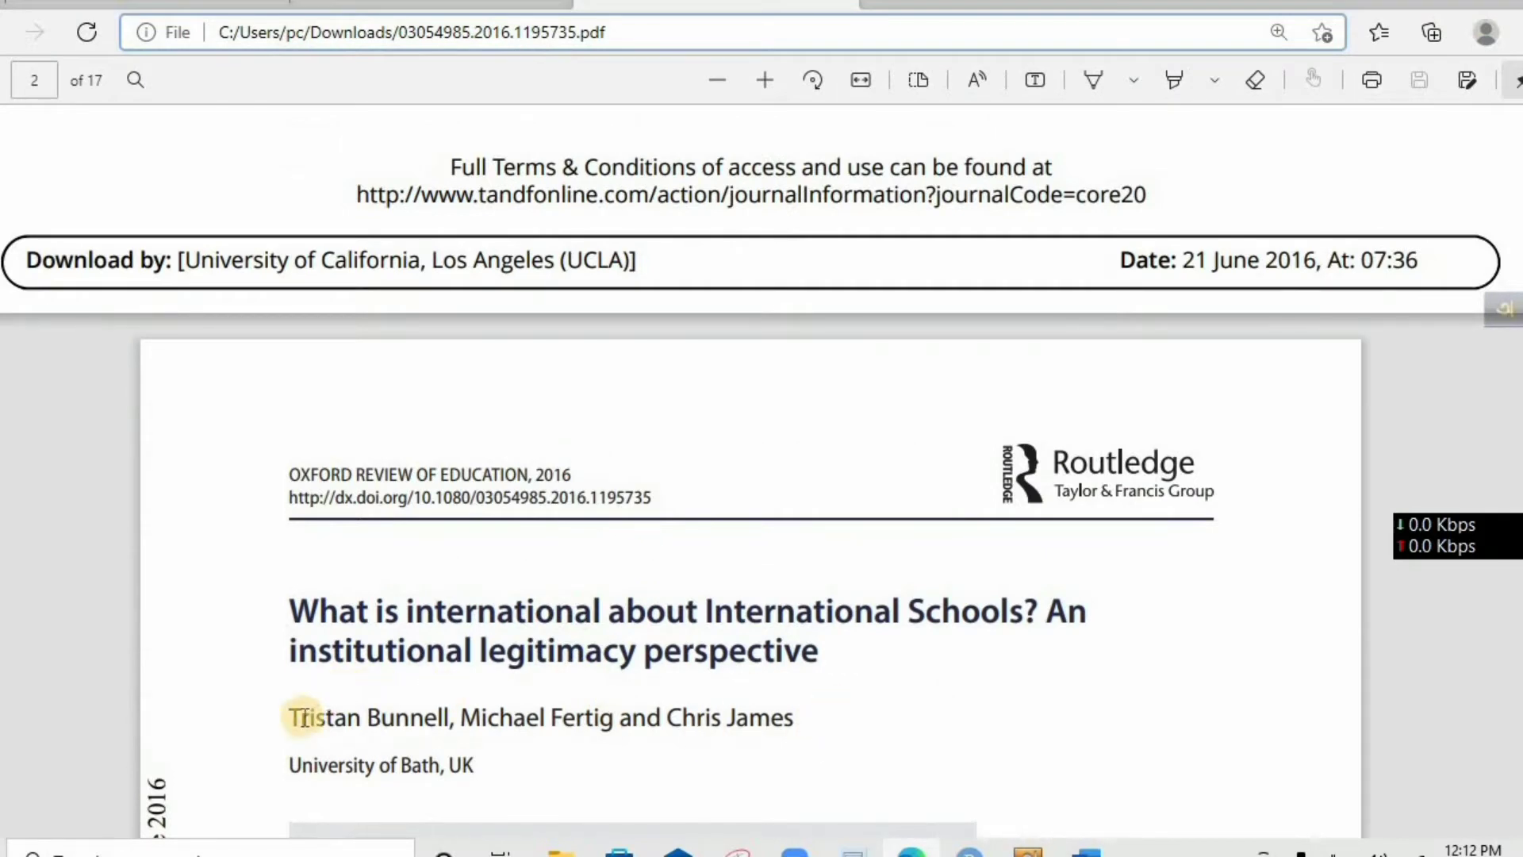
left_click_drag(294, 719, 449, 717)
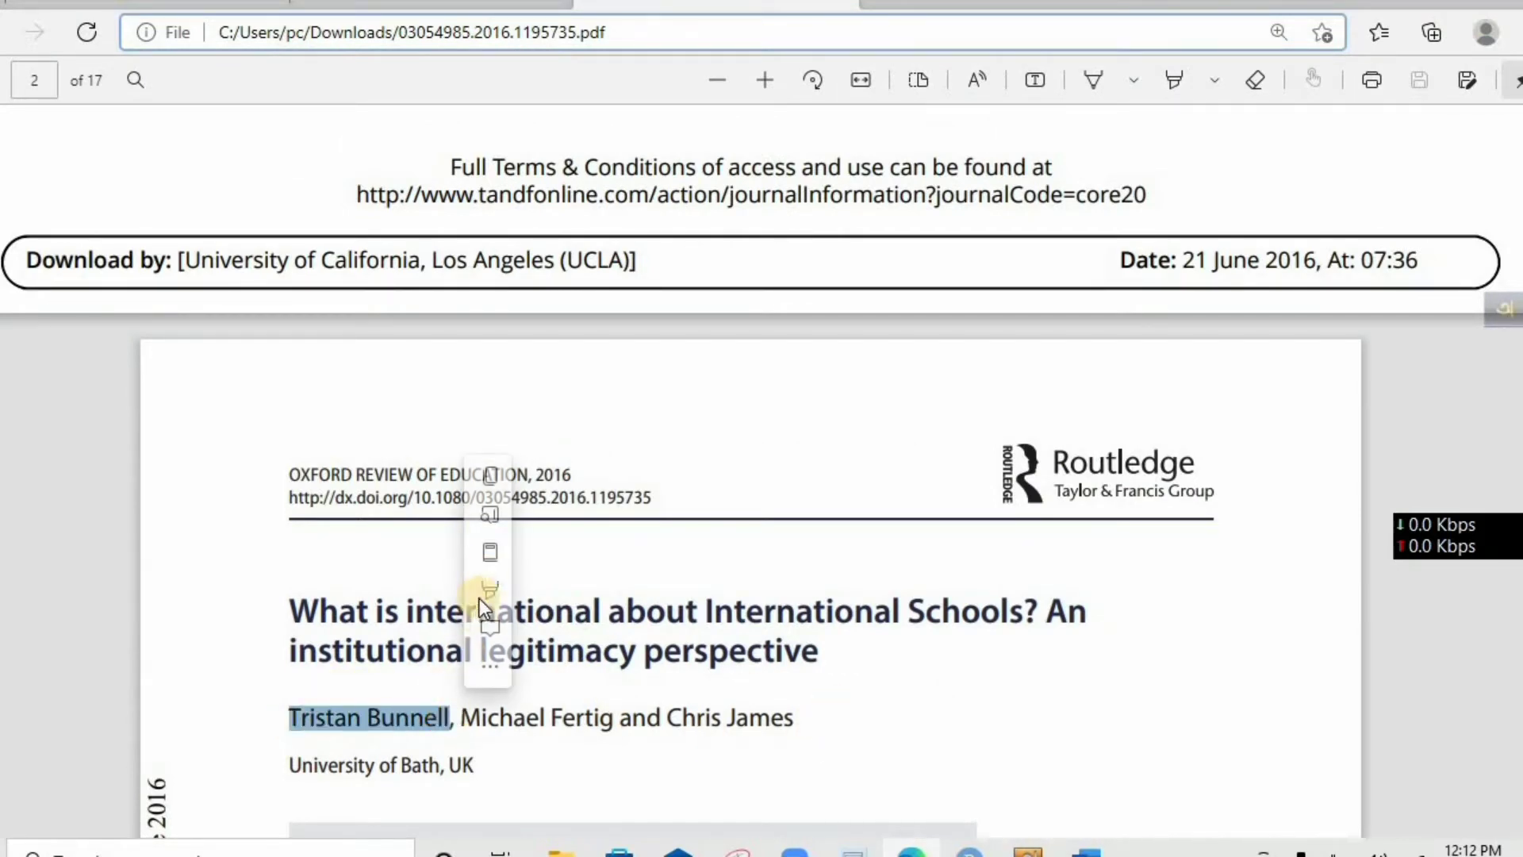
left_click(492, 476)
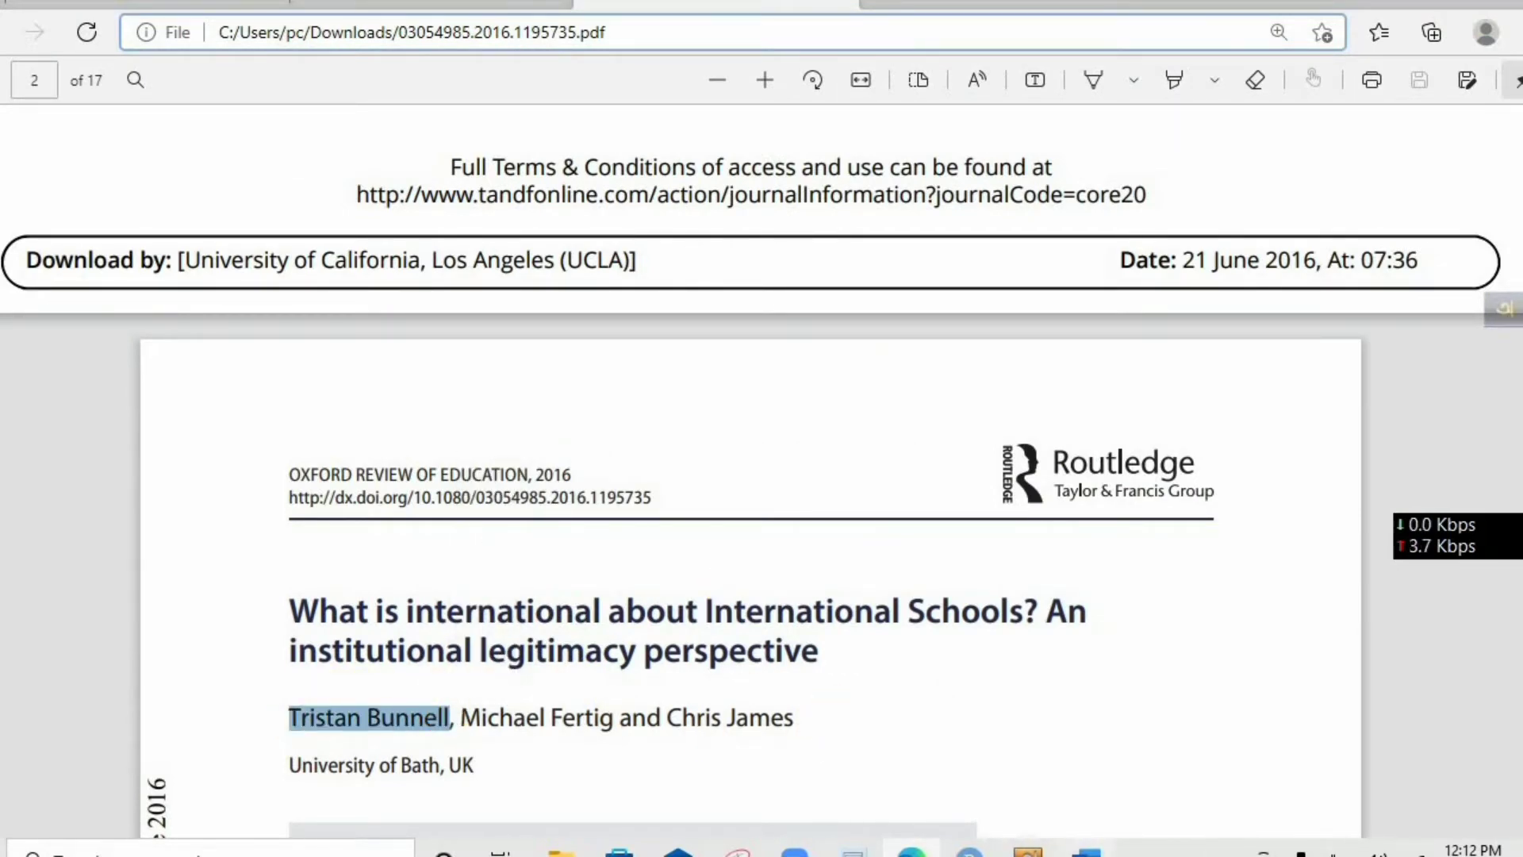
key("alt+Tab")
left_click(733, 323)
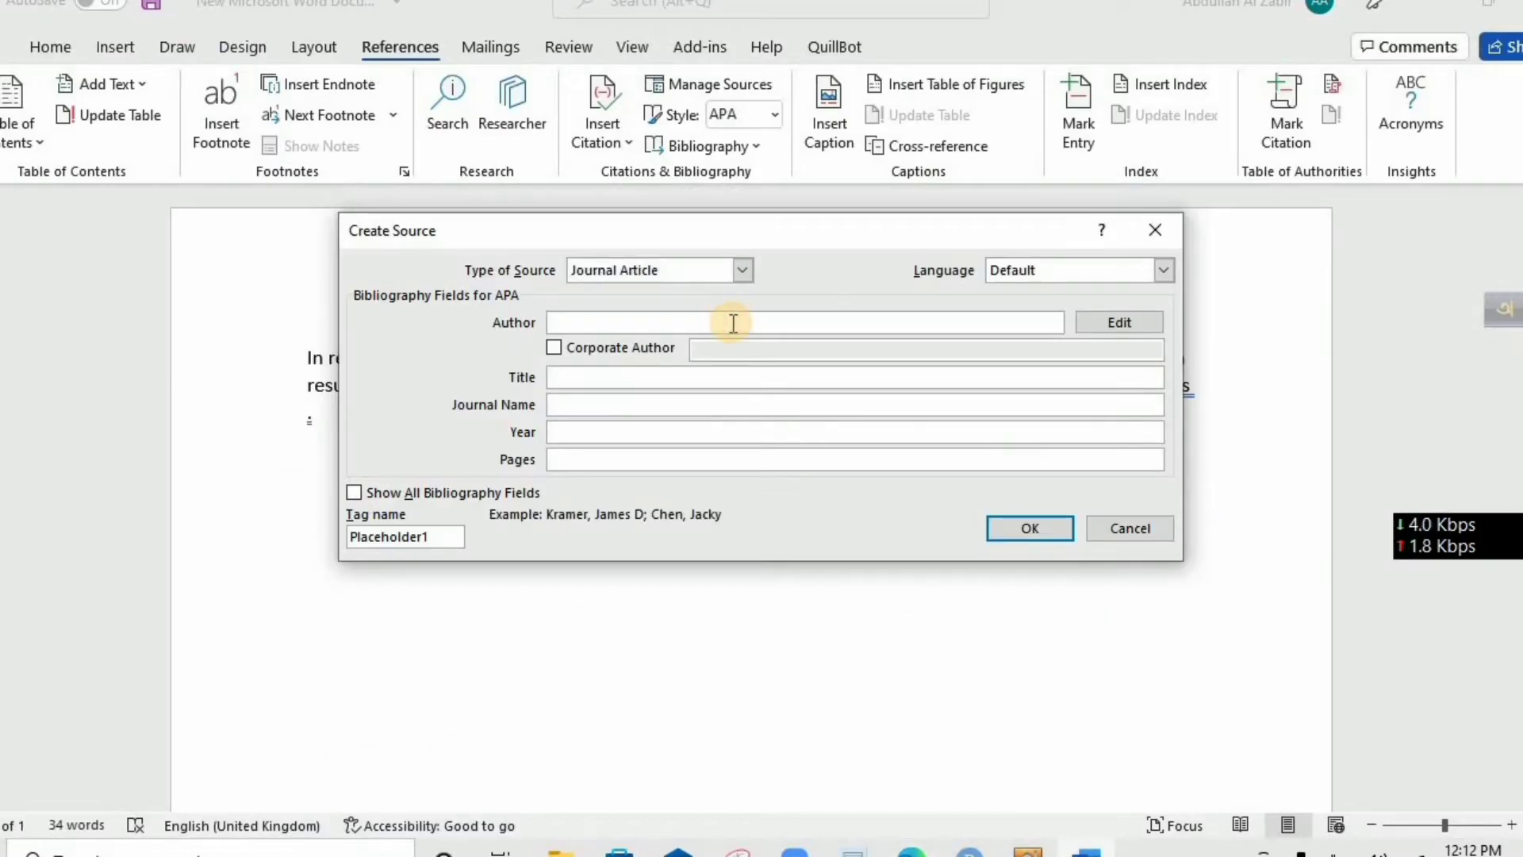
key("ctrl+v")
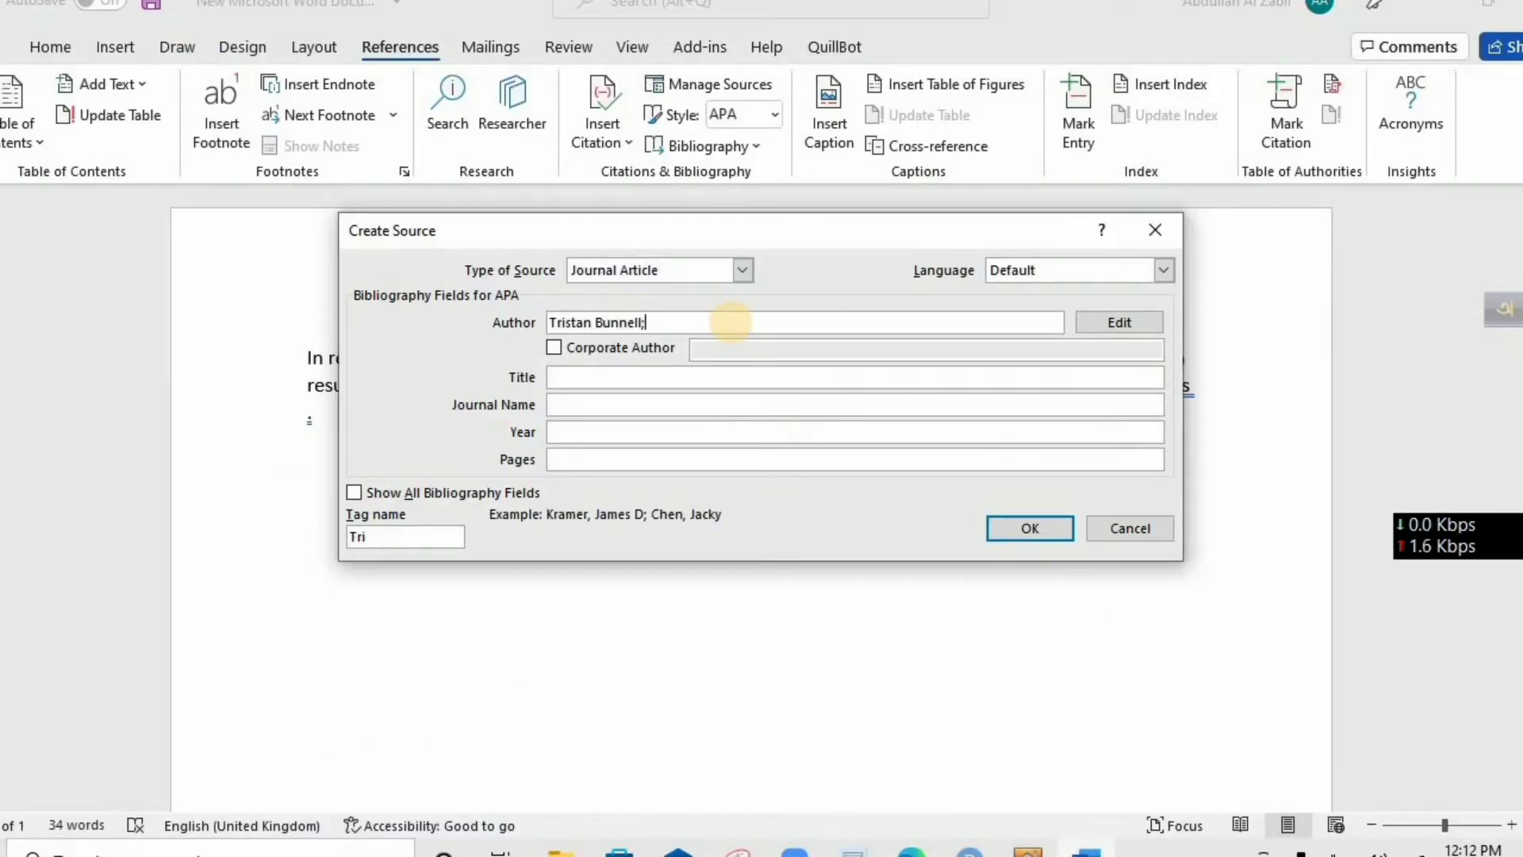
Copy the second author's name from the PDF and add it to the Author field, followed by a semicolon.
key("alt+Tab")
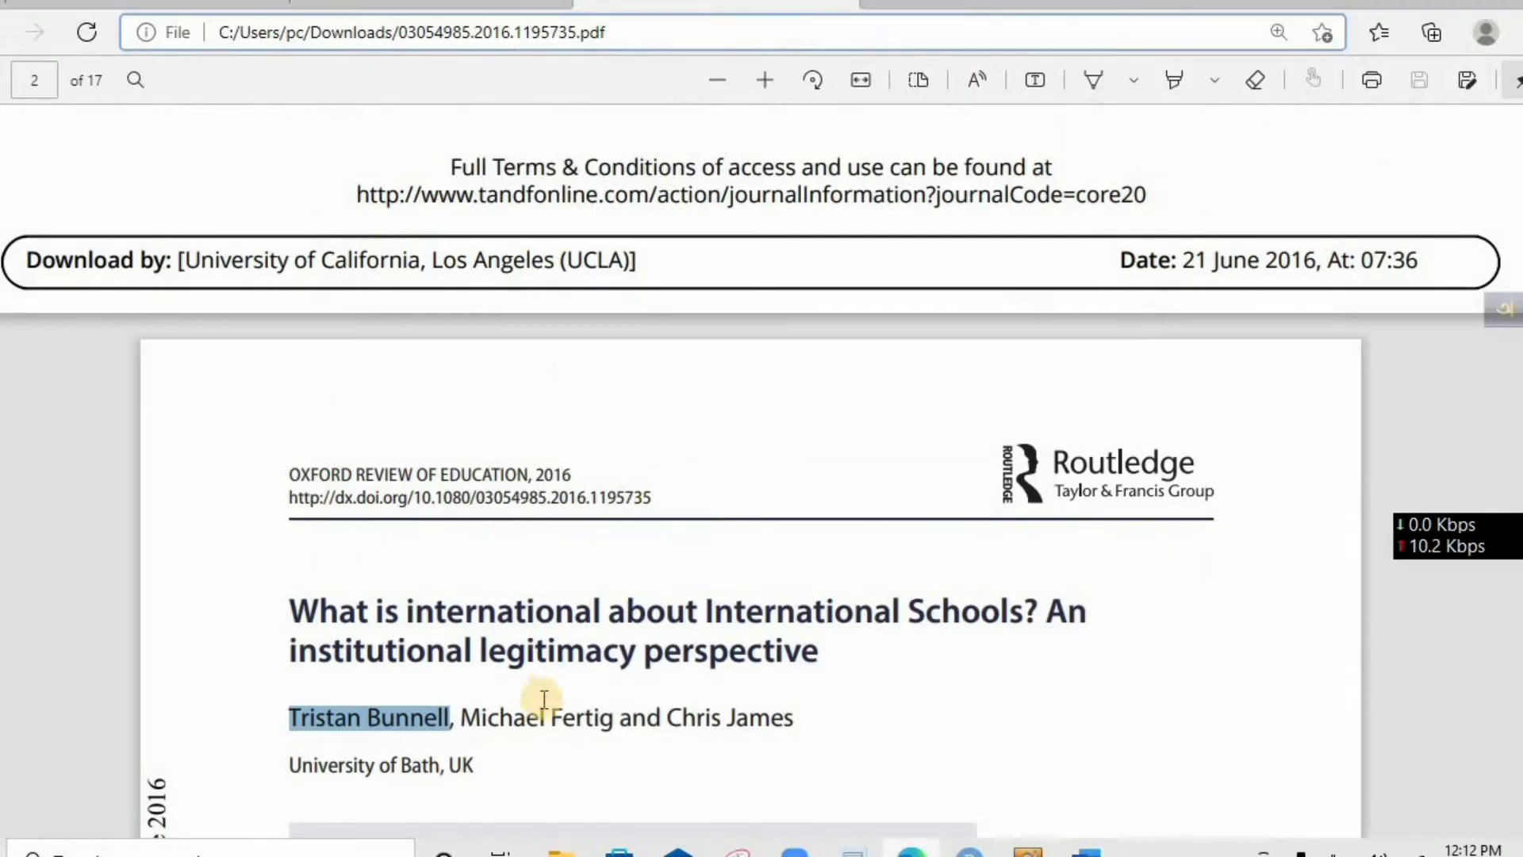
left_click_drag(462, 717, 614, 721)
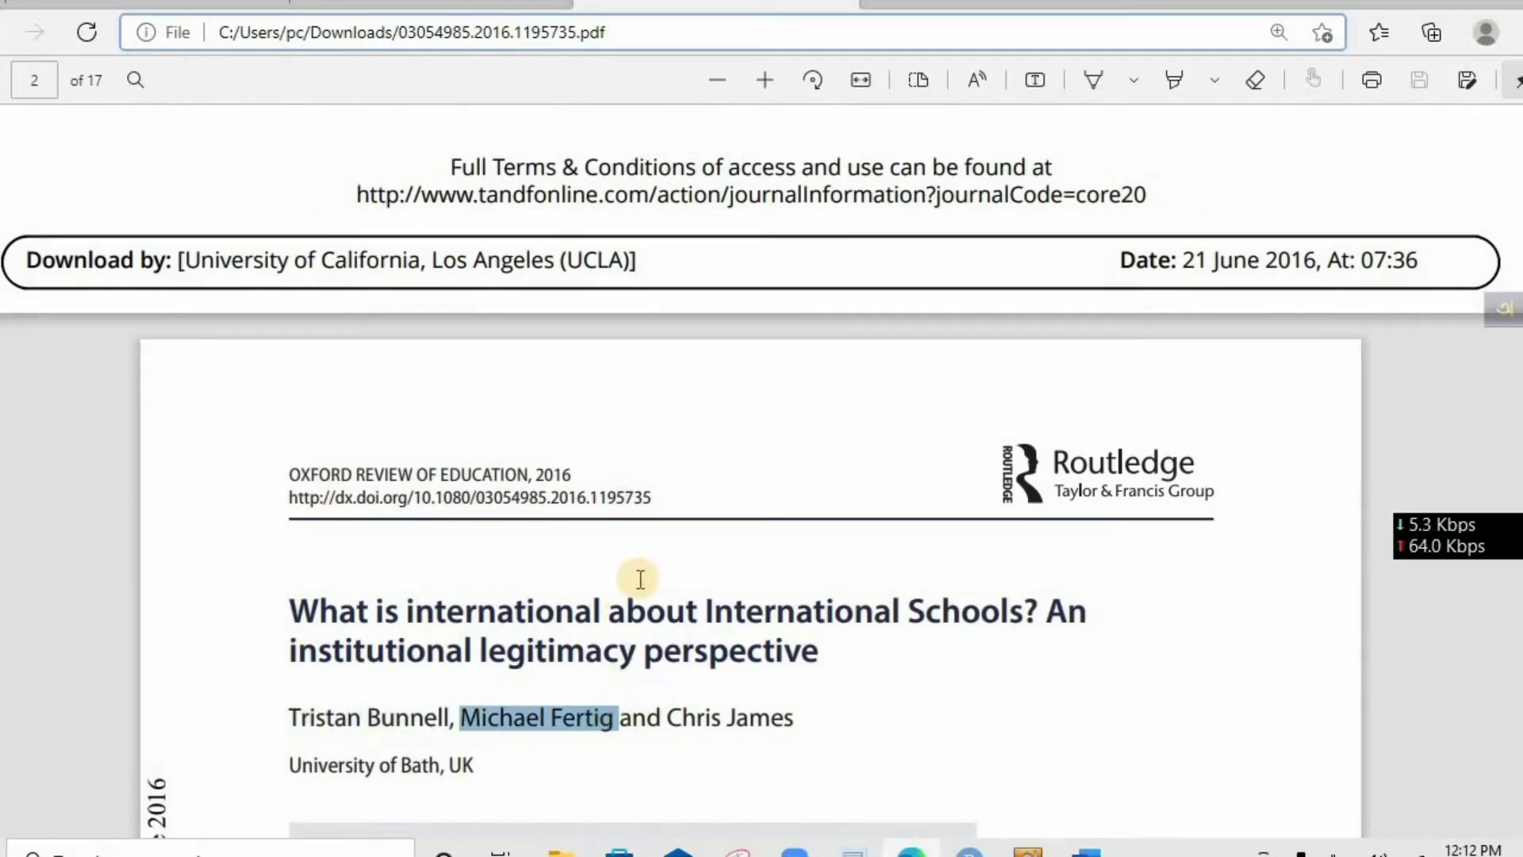
right_click(626, 720)
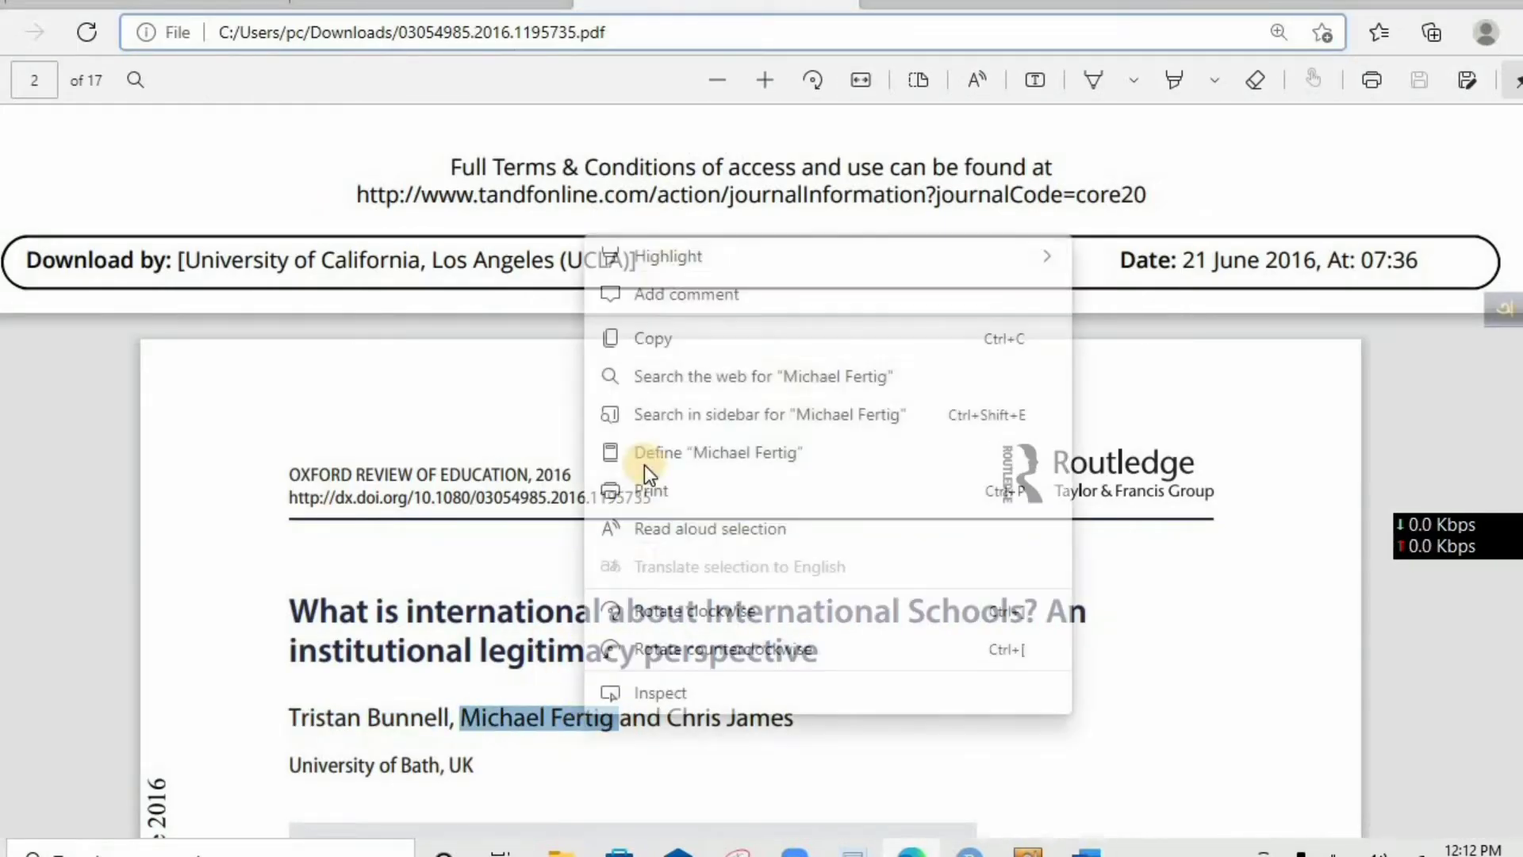
left_click(691, 341)
key("alt+Tab")
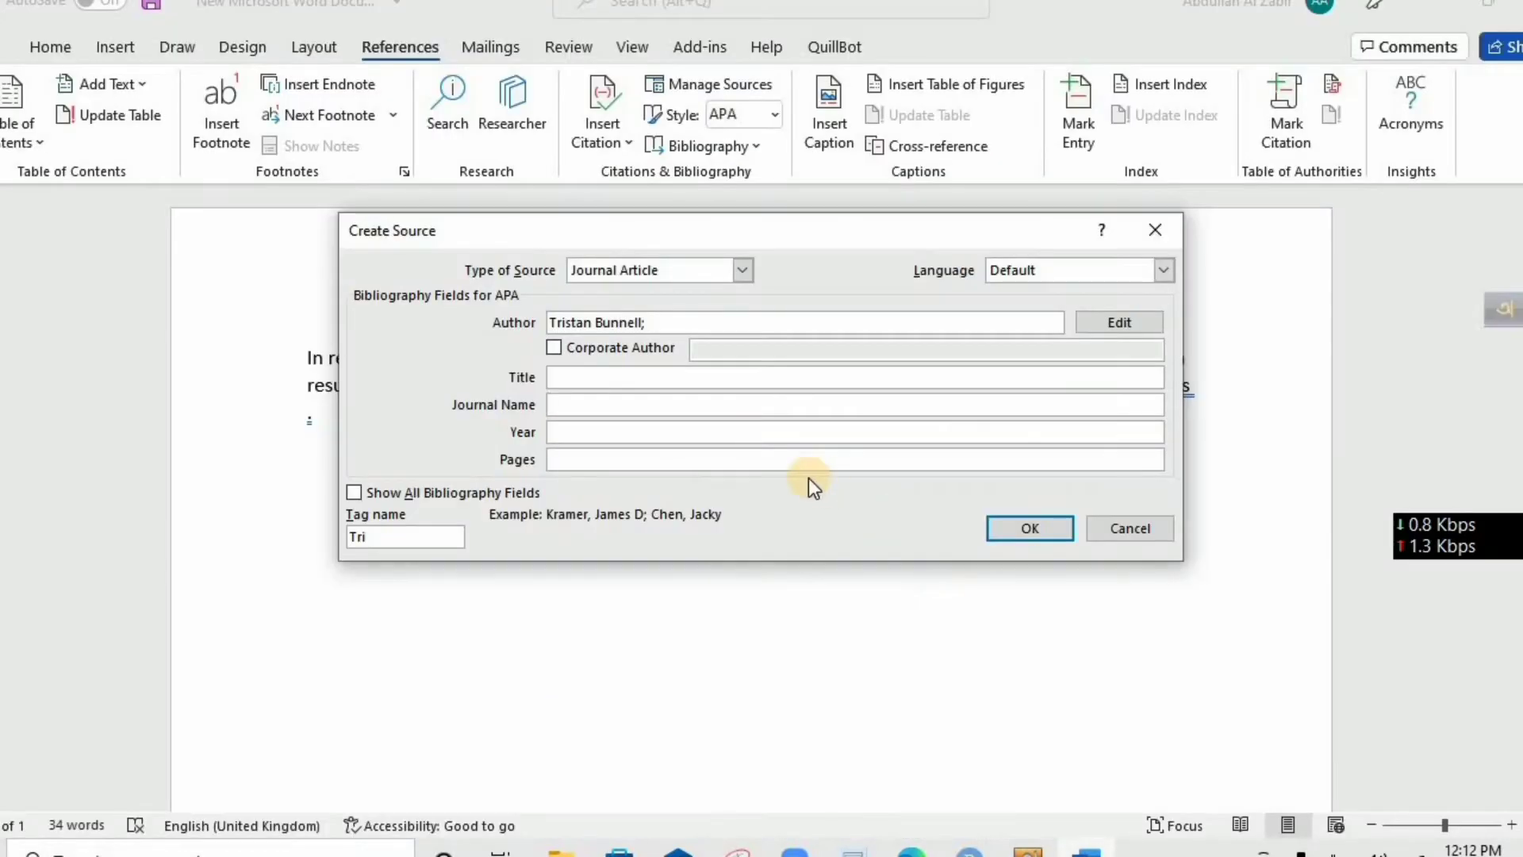
key("ctrl+v")
type(";")
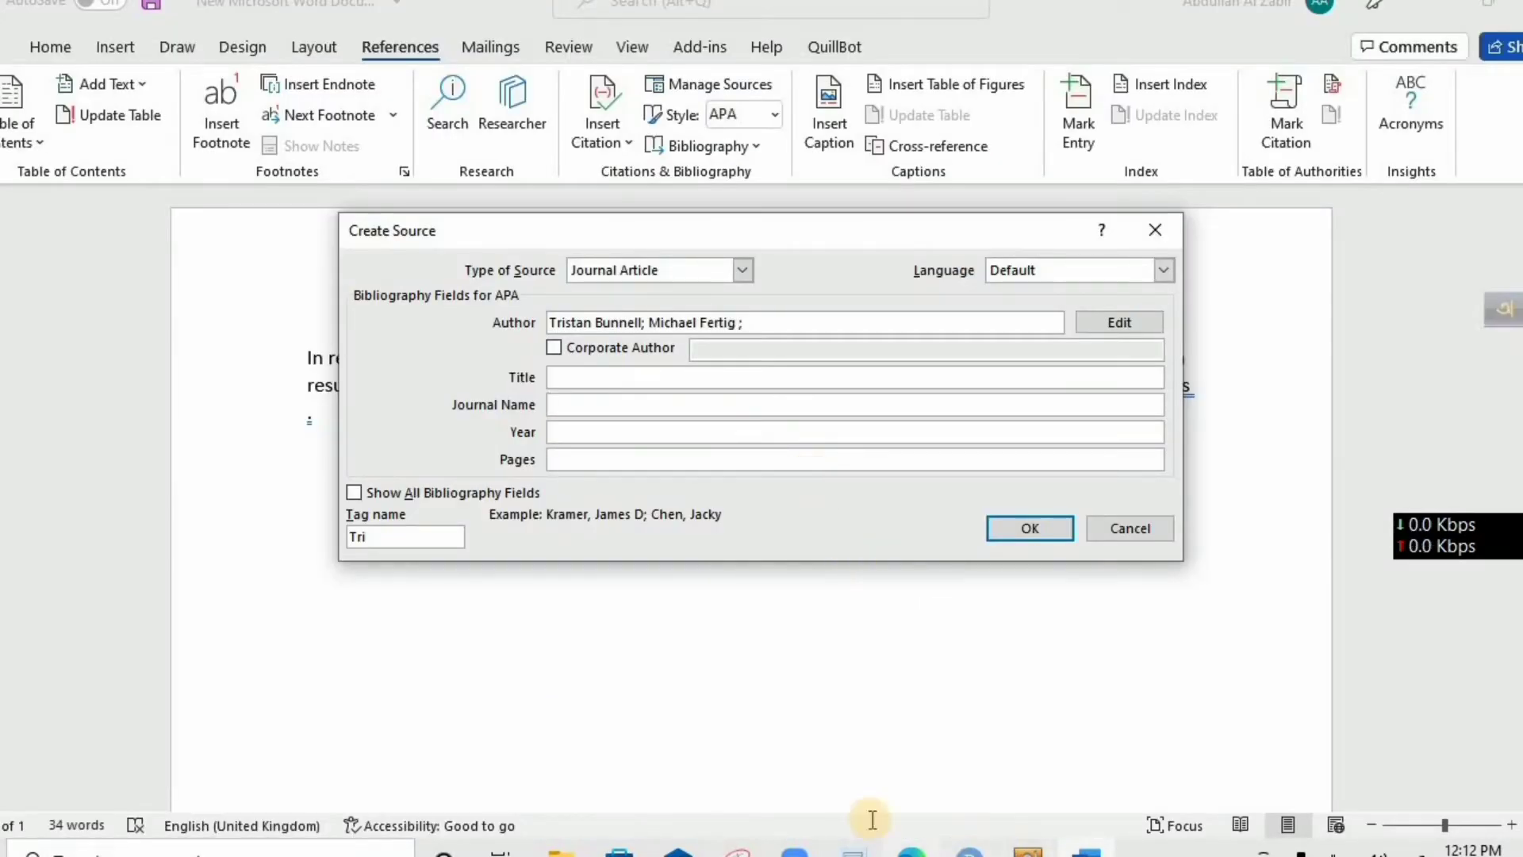
Copy the third author's name from the PDF and add it at the end of the Author field.
key("alt+Tab")
left_click_drag(669, 718, 793, 722)
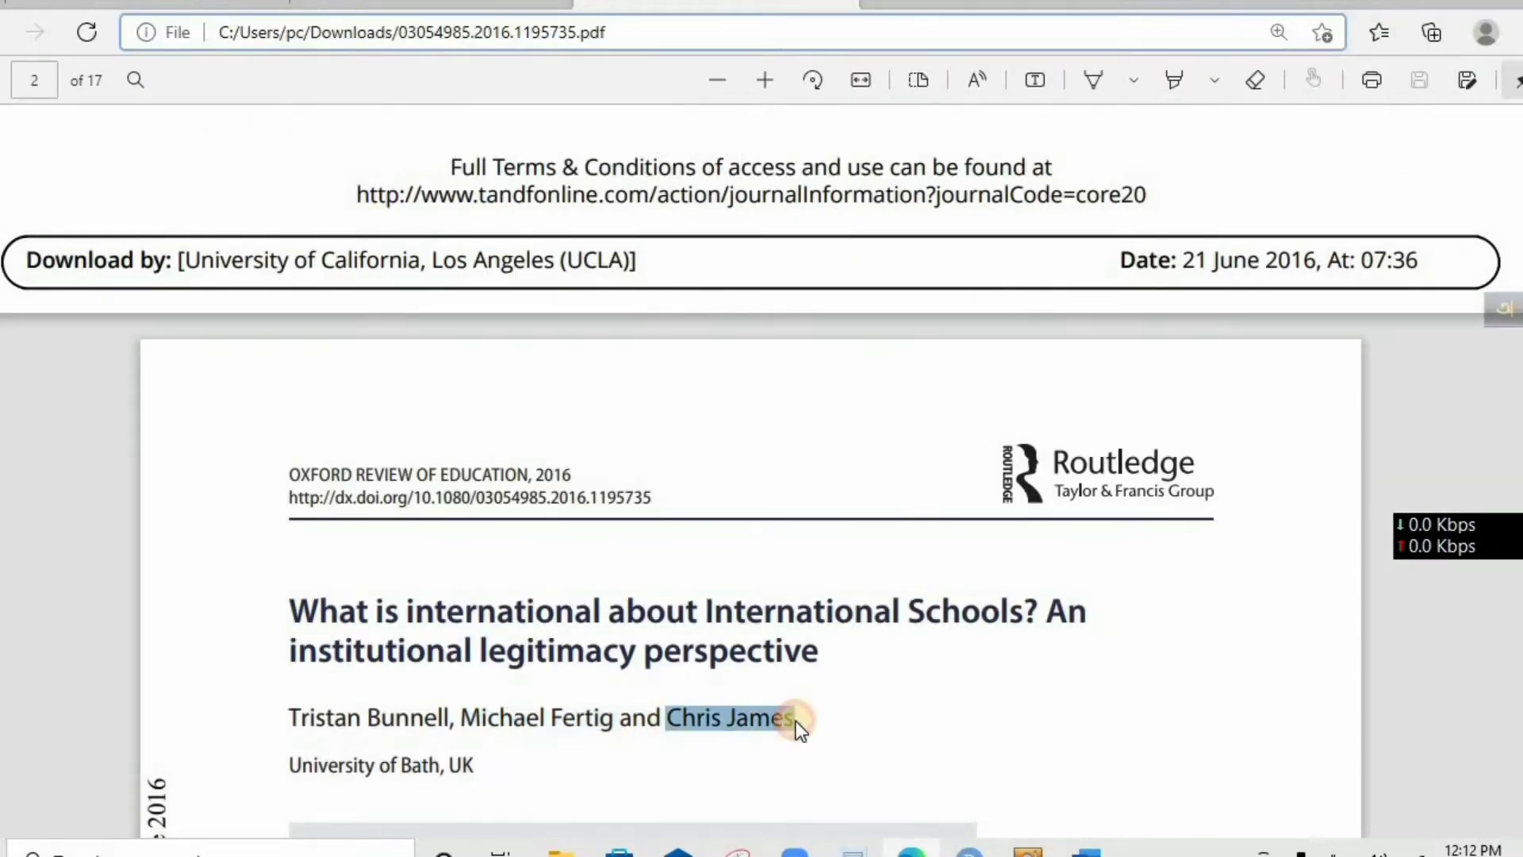
right_click(794, 722)
left_click(876, 486)
key("alt+Tab")
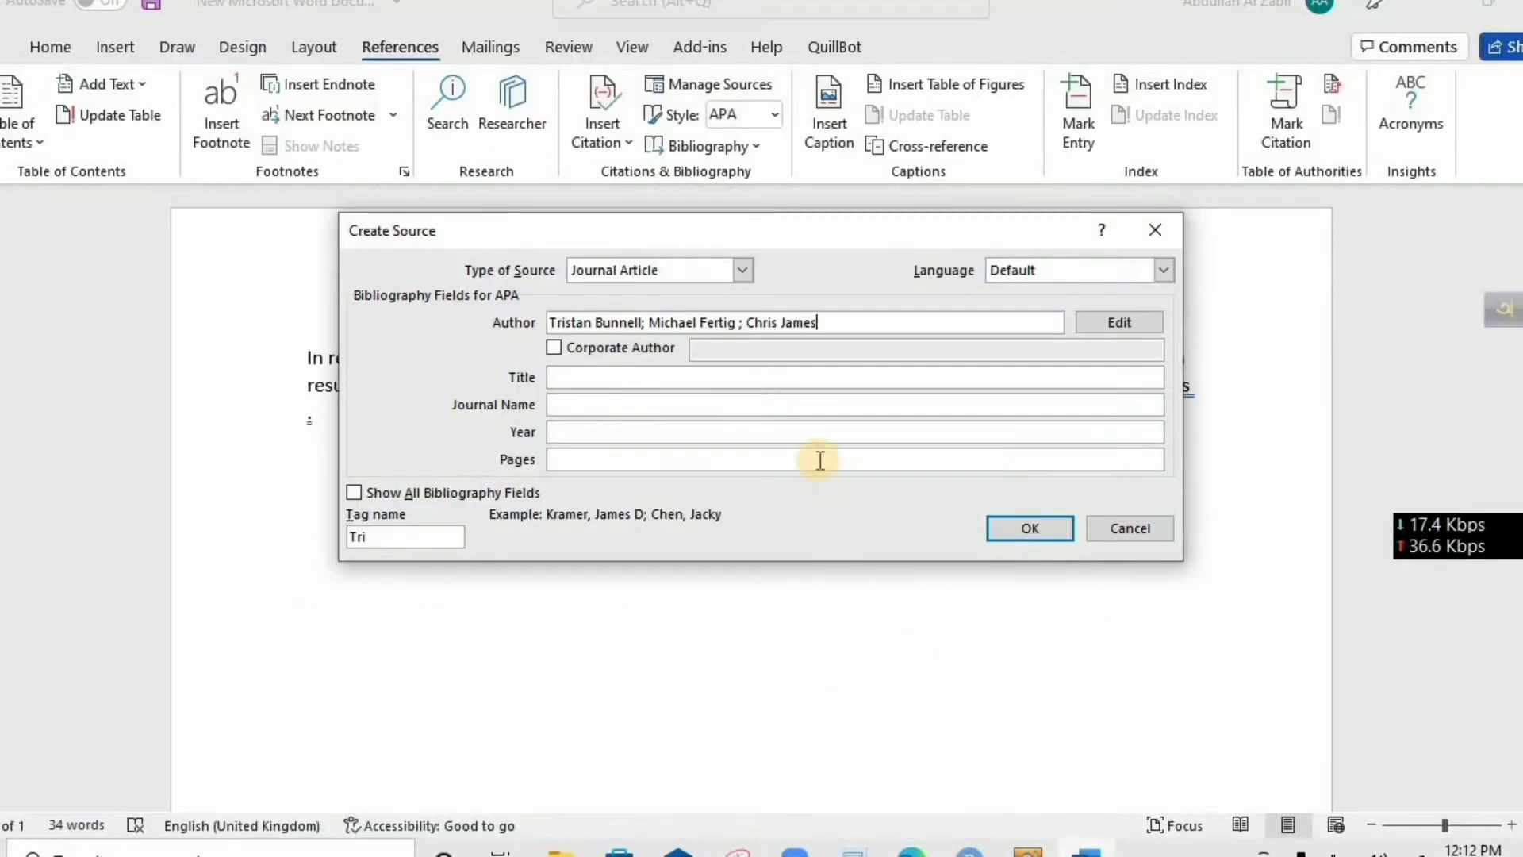
Copy the article title starting "What is international about International Schools? An" from the PDF into the source's Title field.
left_click(585, 375)
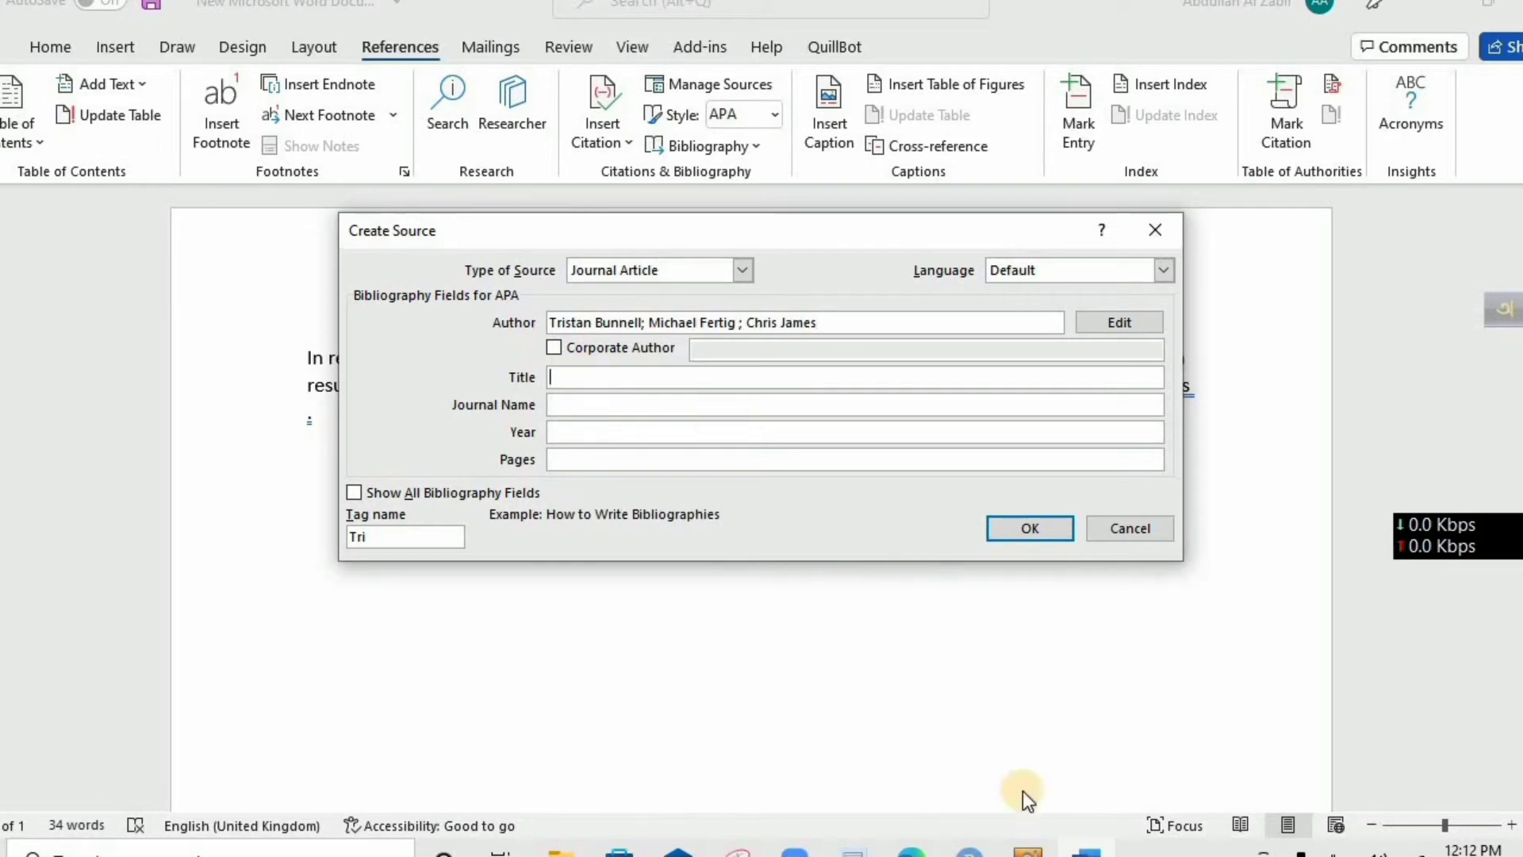
left_click(911, 849)
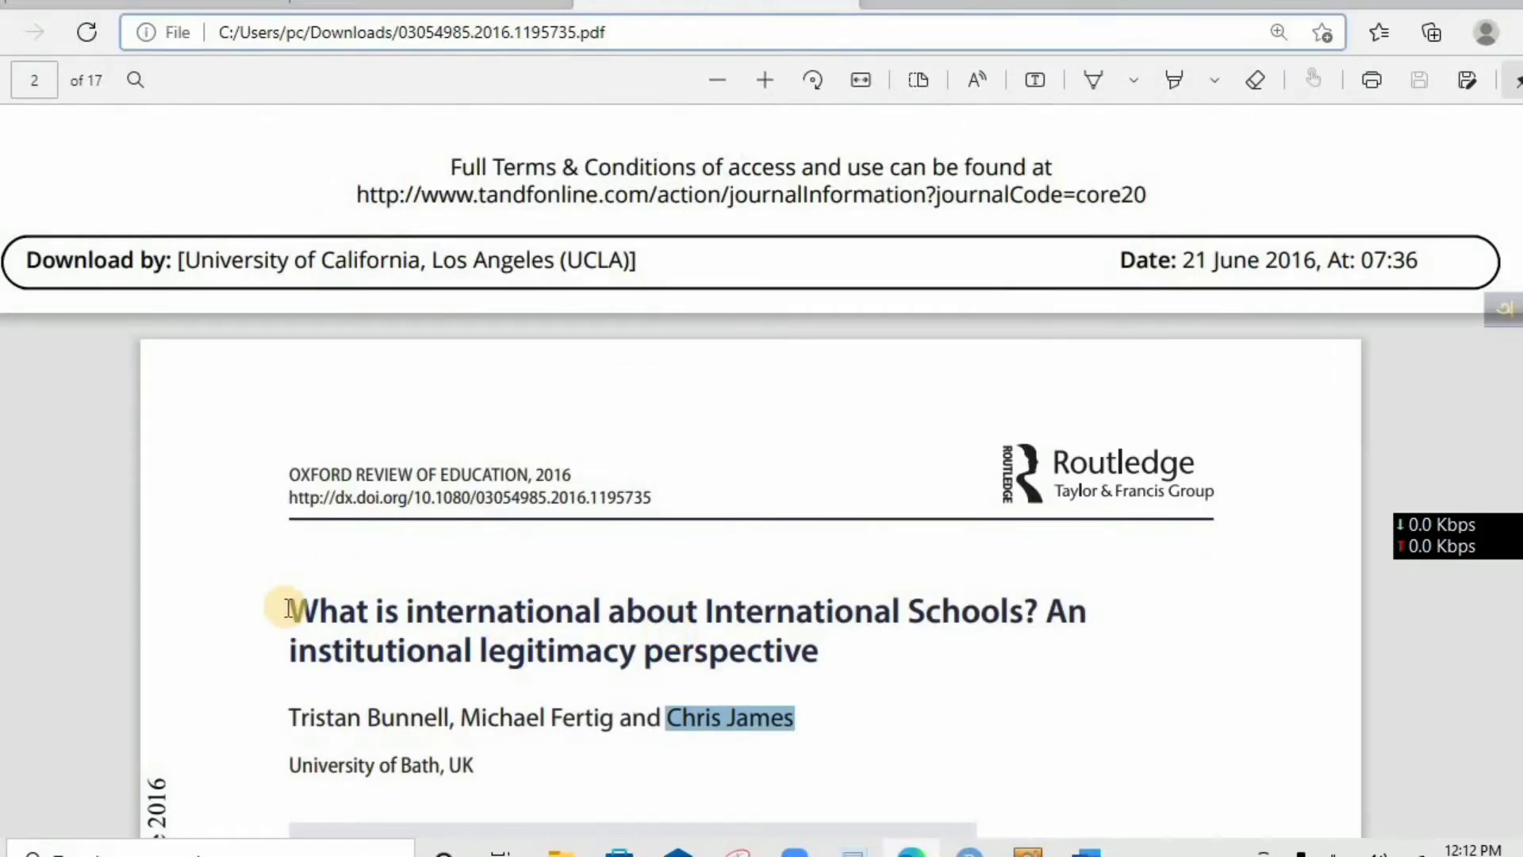
left_click_drag(288, 609, 816, 660)
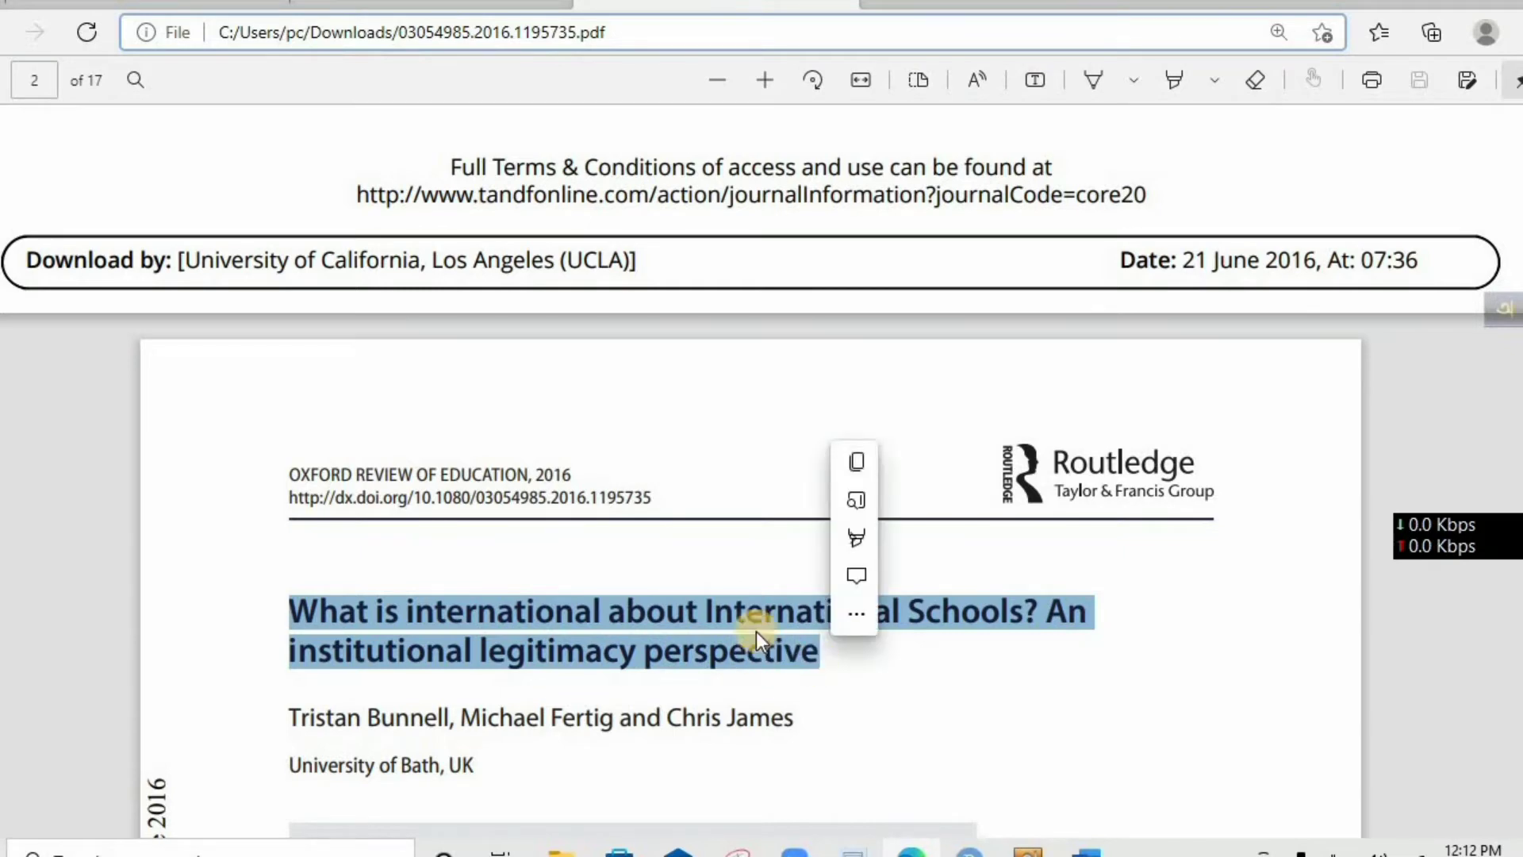
left_click(859, 462)
scroll(901, 639, "down", 5)
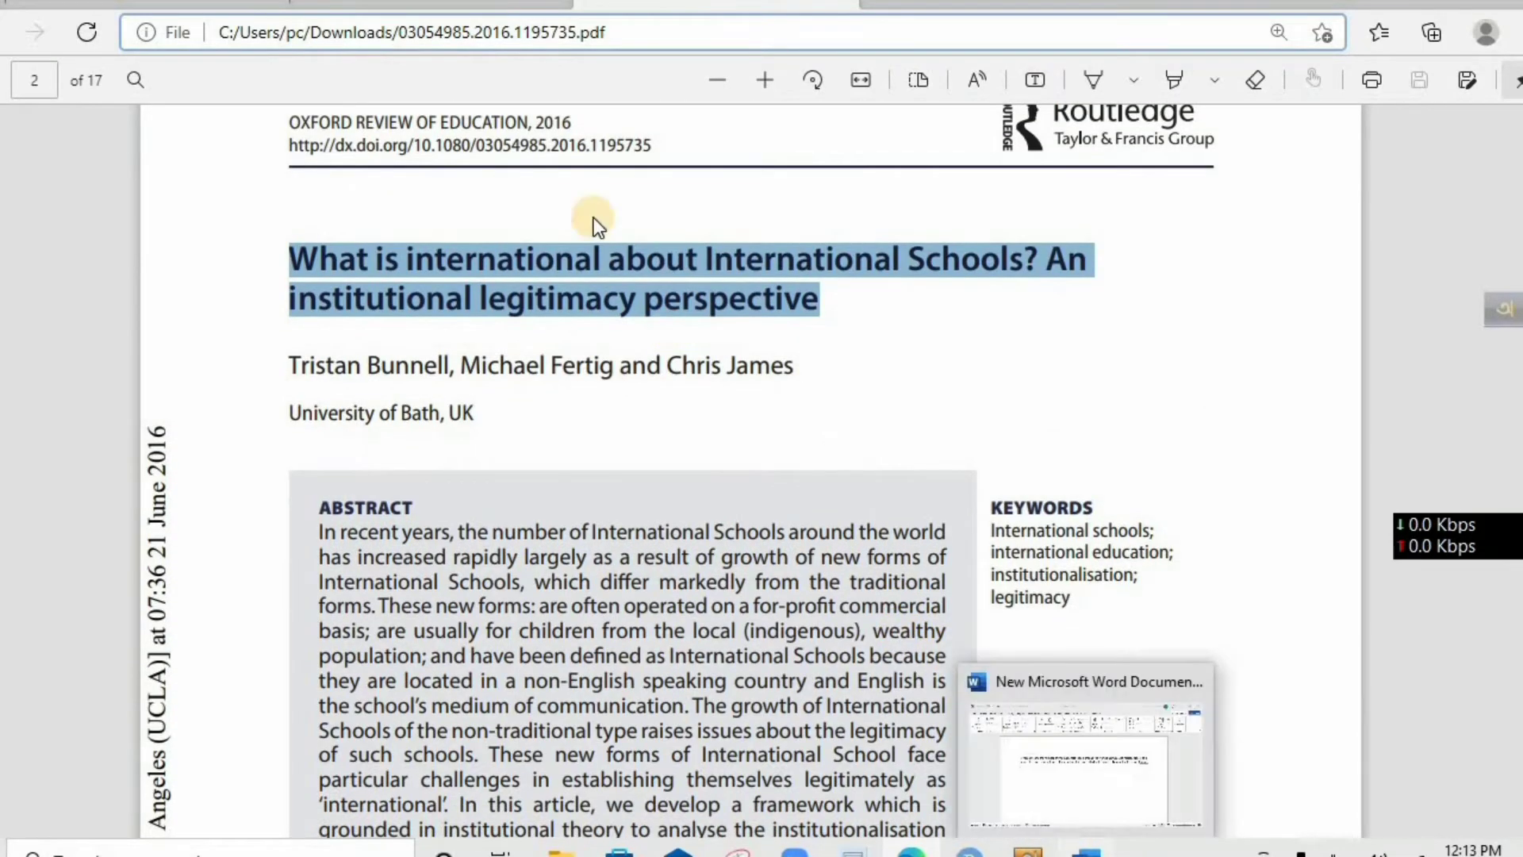
right_click(644, 260)
left_click(795, 377)
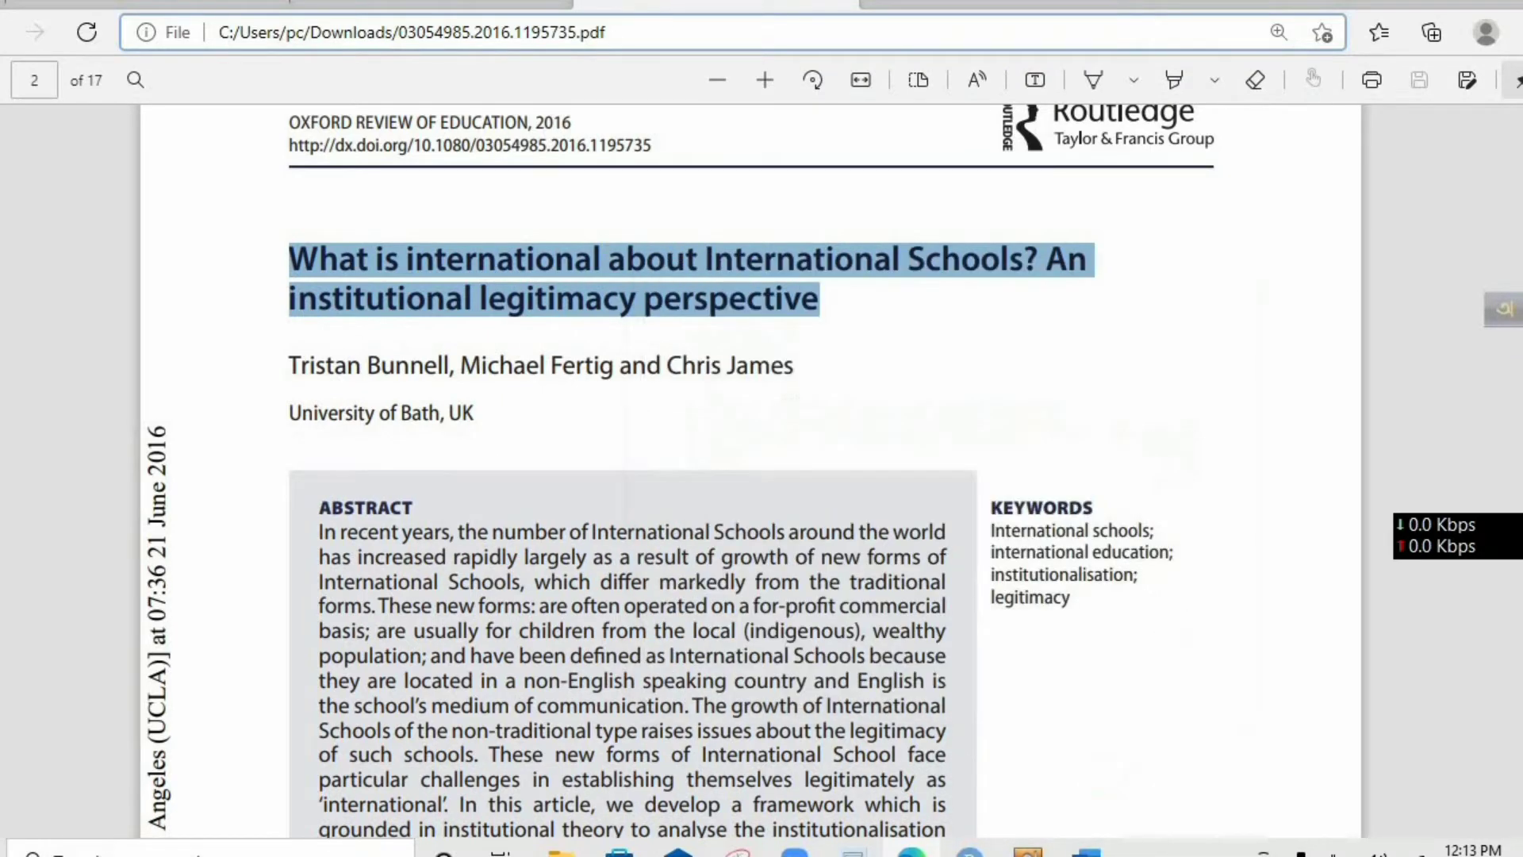
key("alt+Tab")
key("ctrl+v")
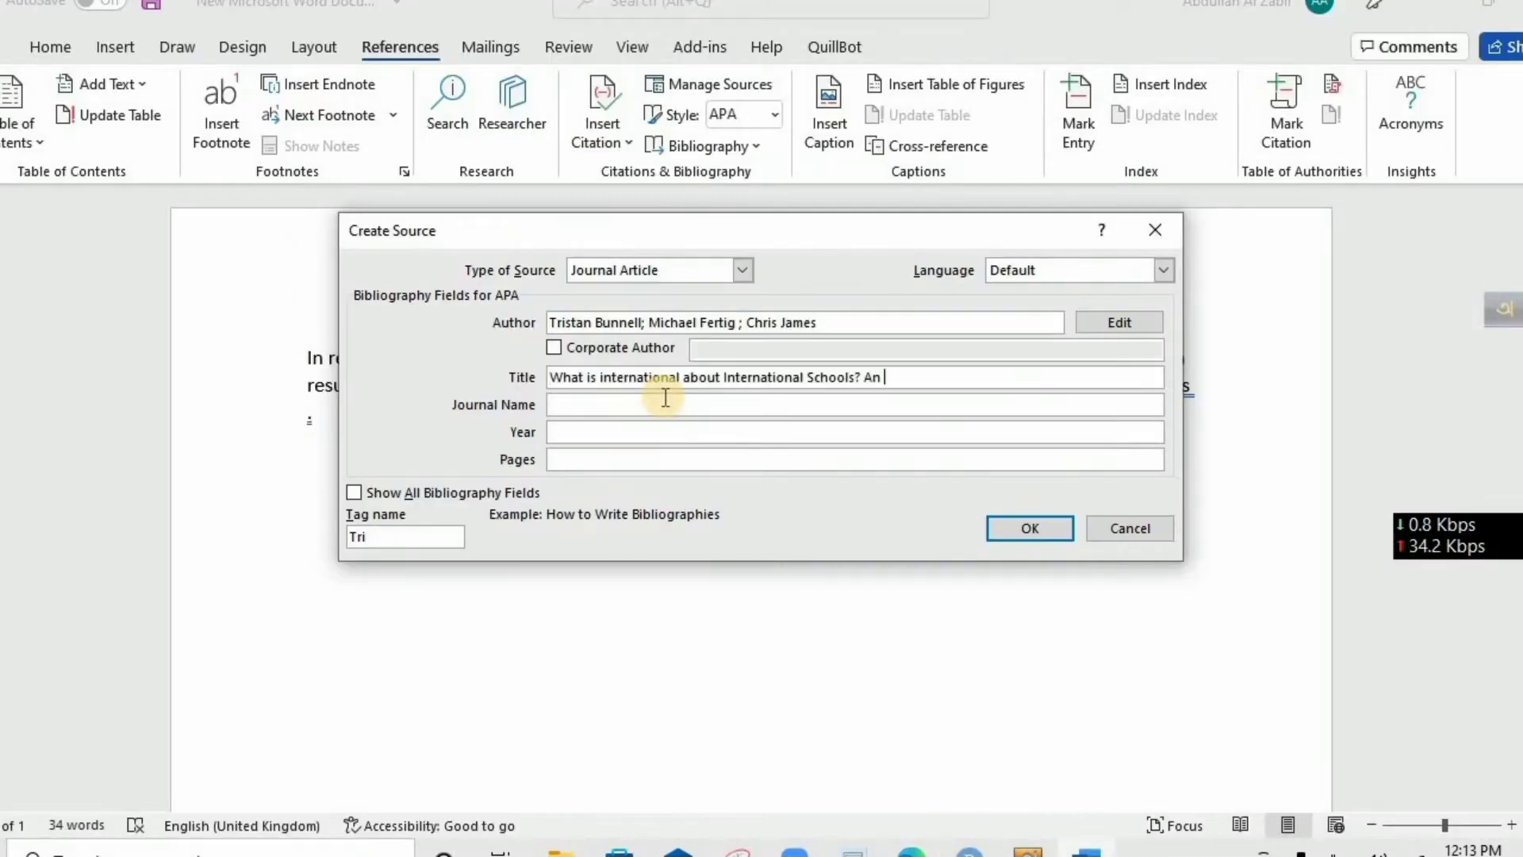
Copy the title's second line, "institutional legitimacy perspective", from the PDF and append it to the Title field.
left_click(912, 852)
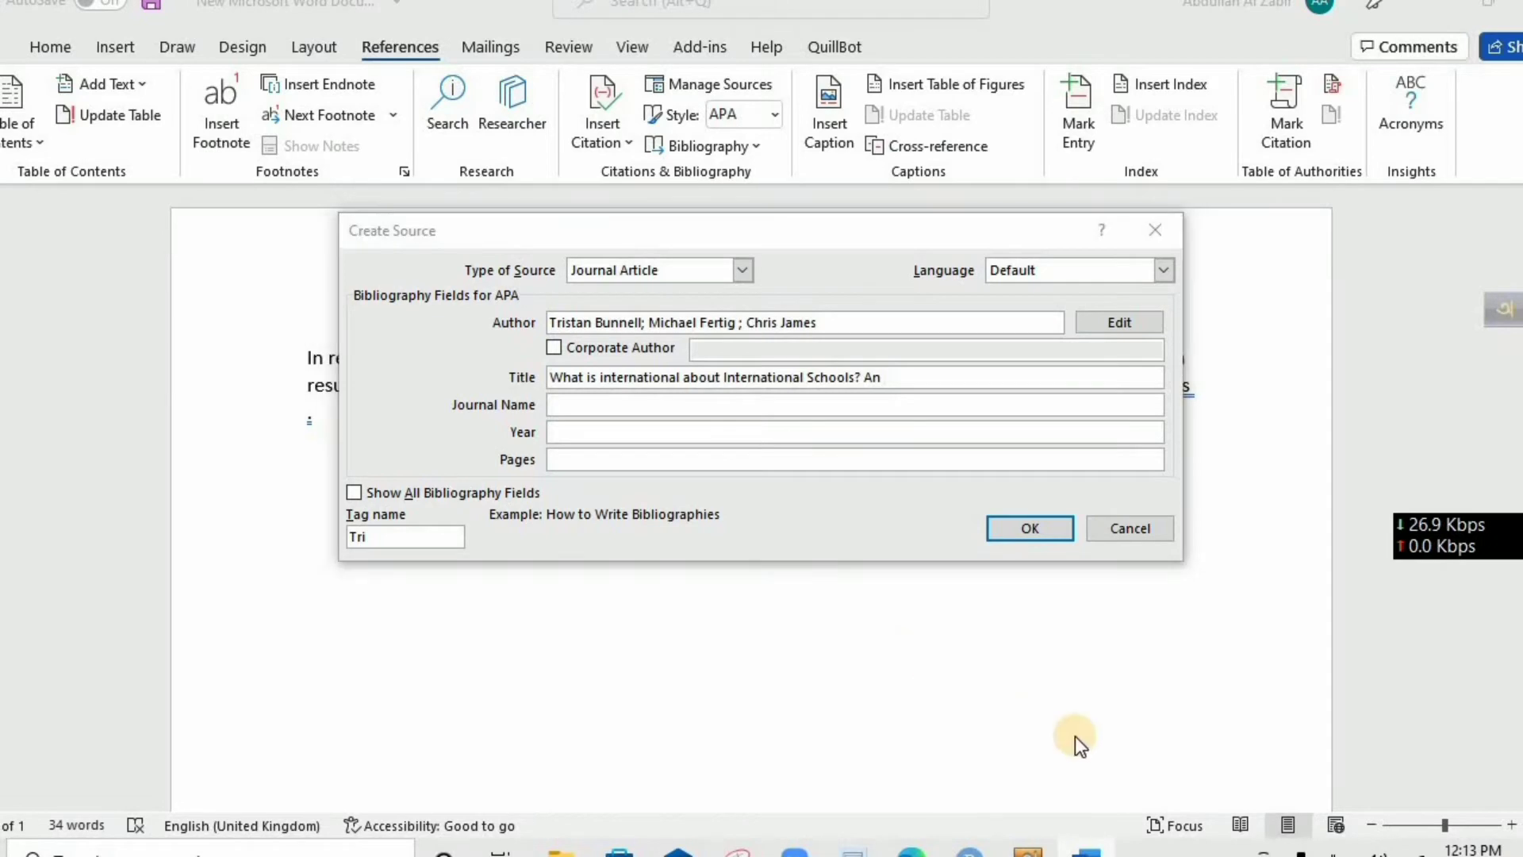
left_click(912, 852)
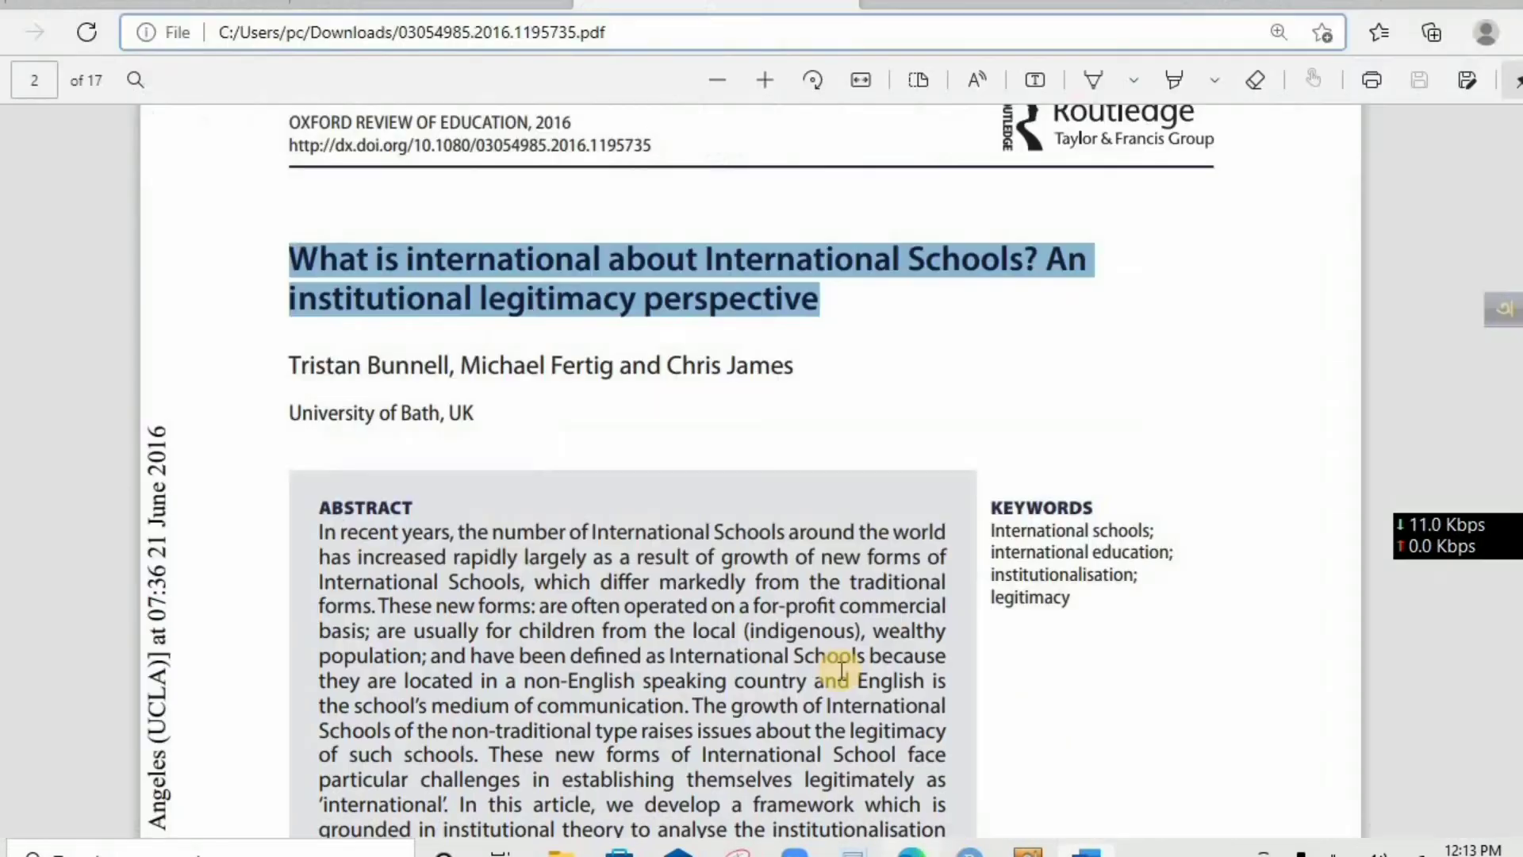
left_click(926, 280)
left_click_drag(289, 300, 812, 307)
left_click(854, 73)
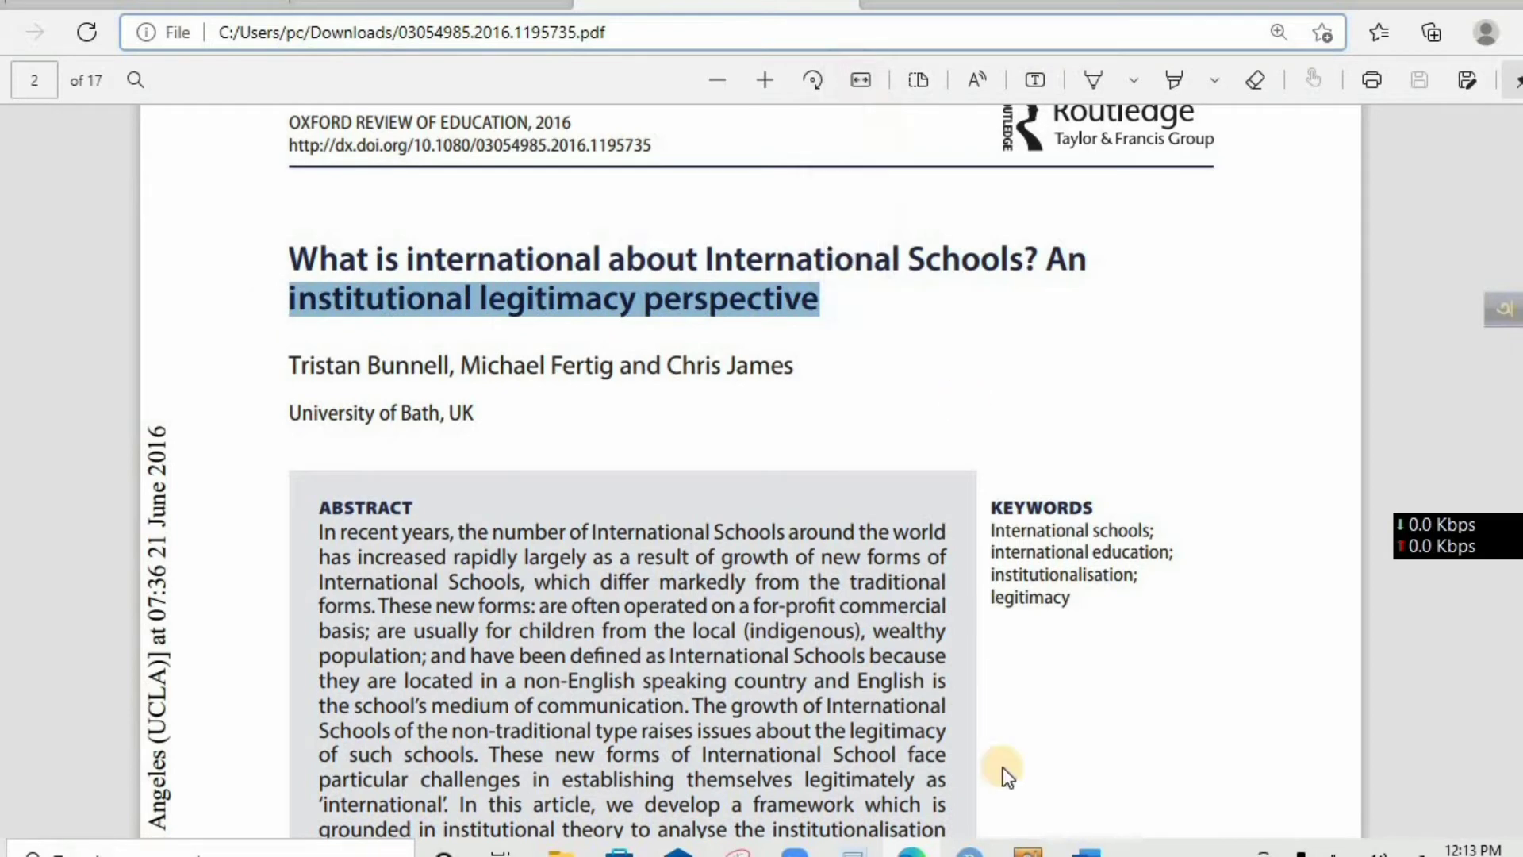
left_click(1086, 851)
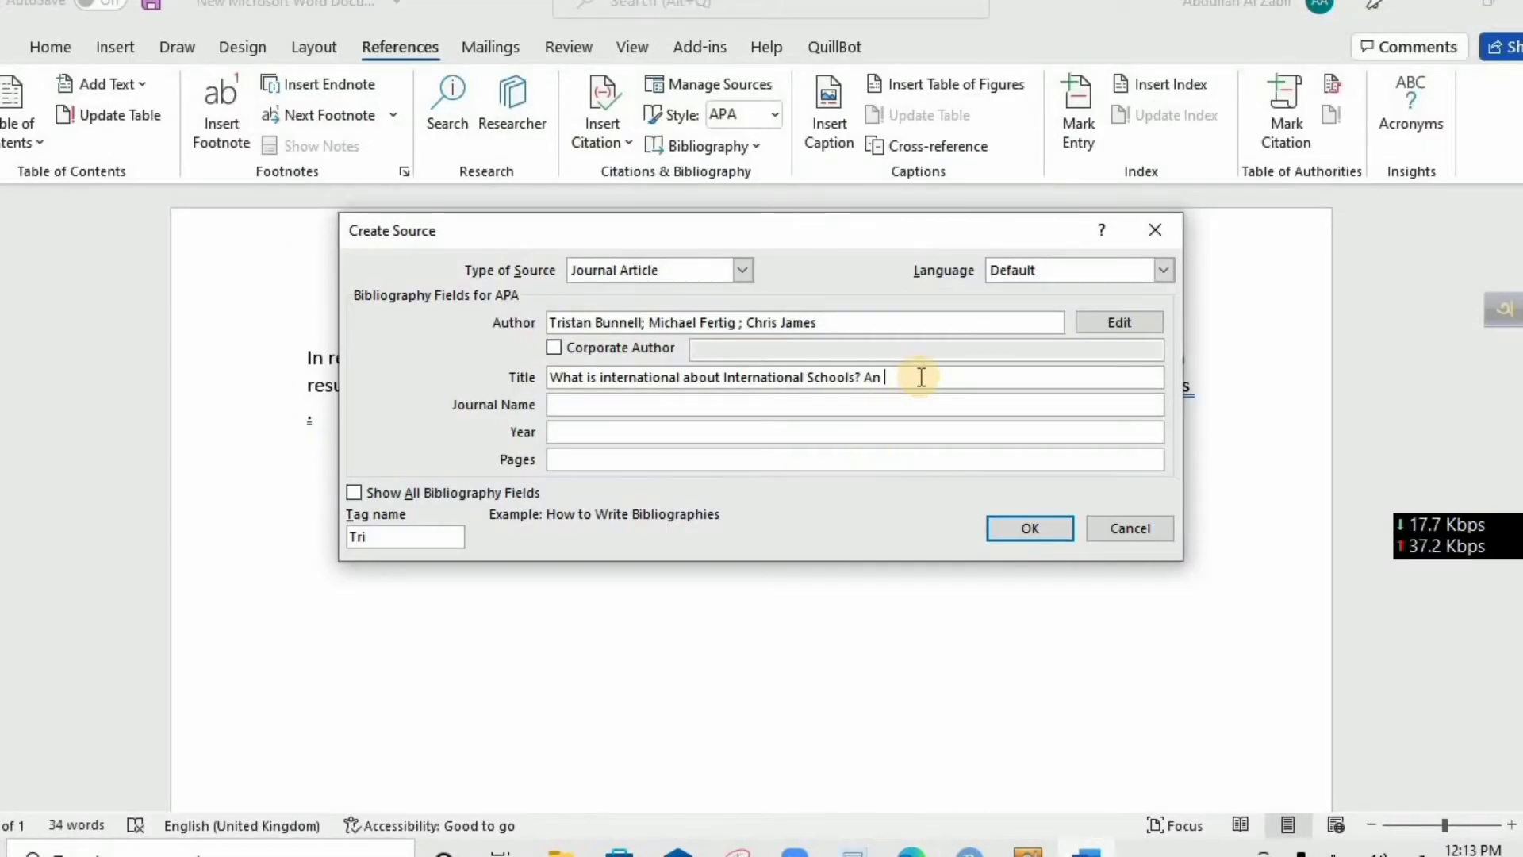
key("ctrl+v")
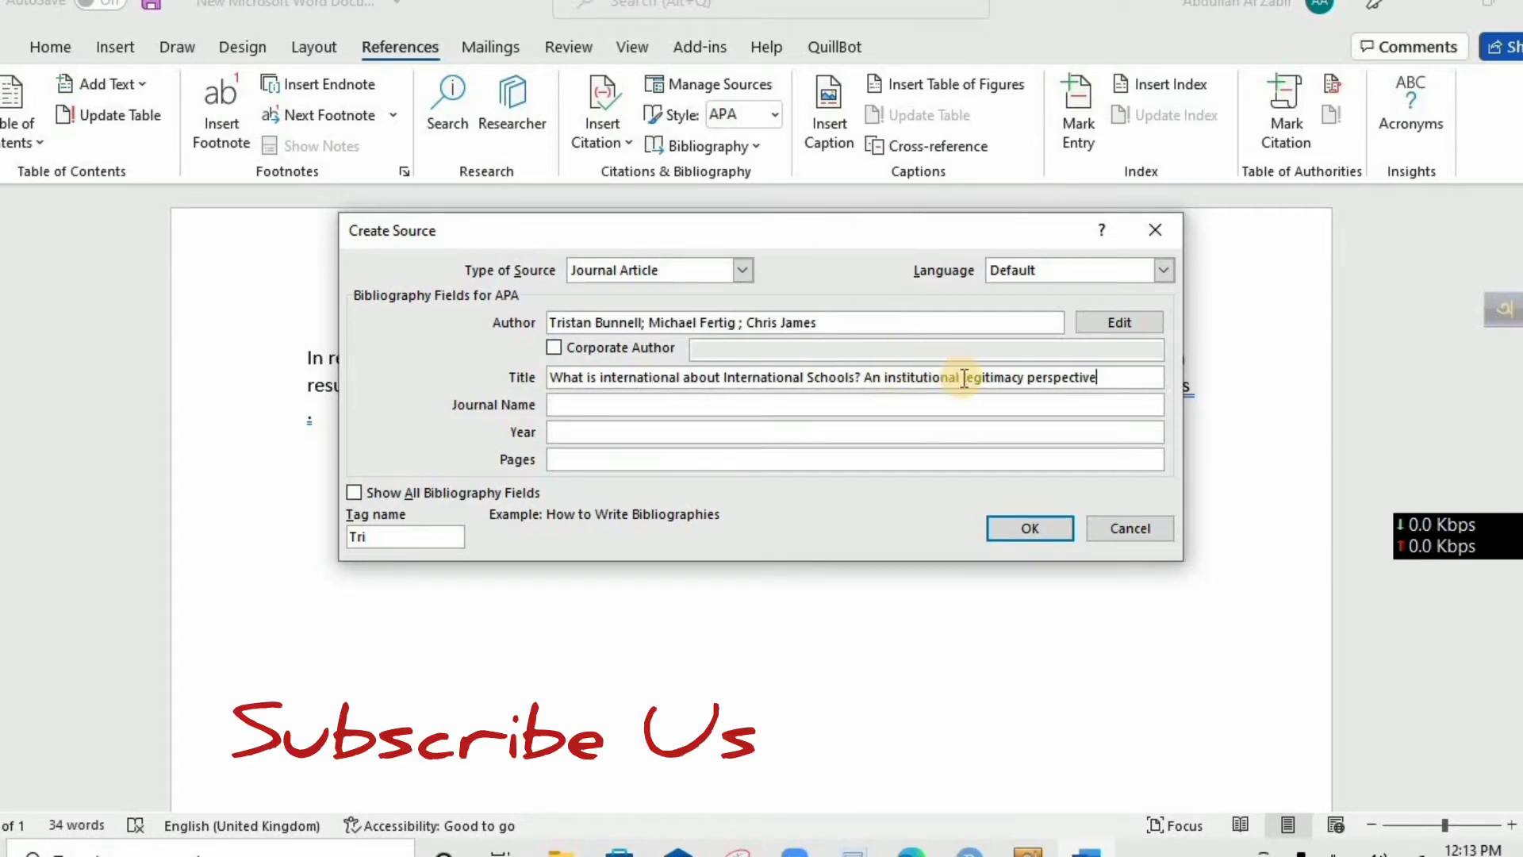
Copy the journal name "Oxford Review of Education" from the header of the PDF's article page into the source's Journal Name field.
left_click(690, 414)
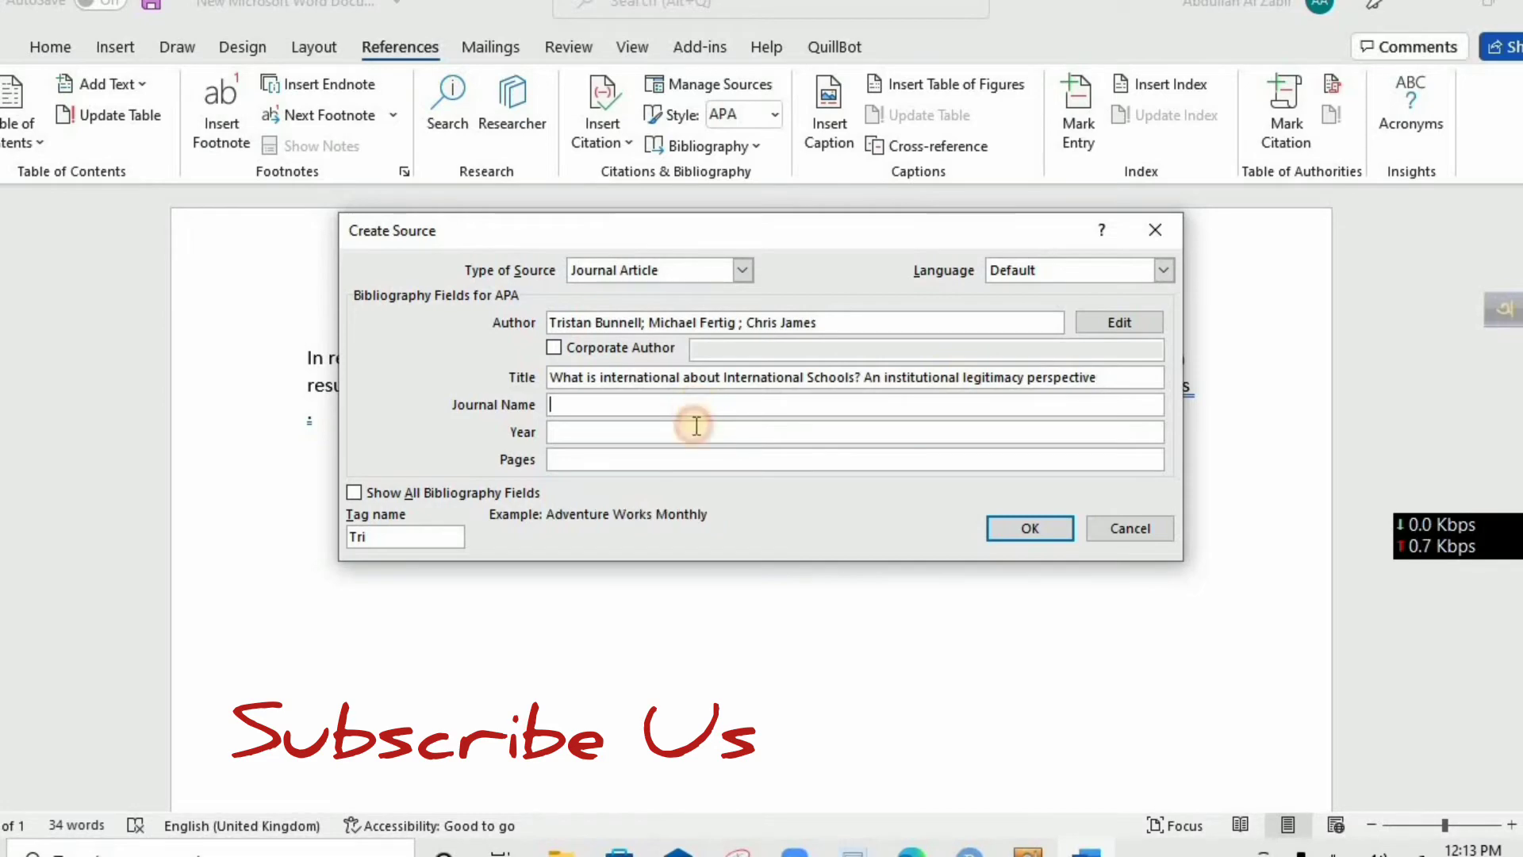
left_click(913, 854)
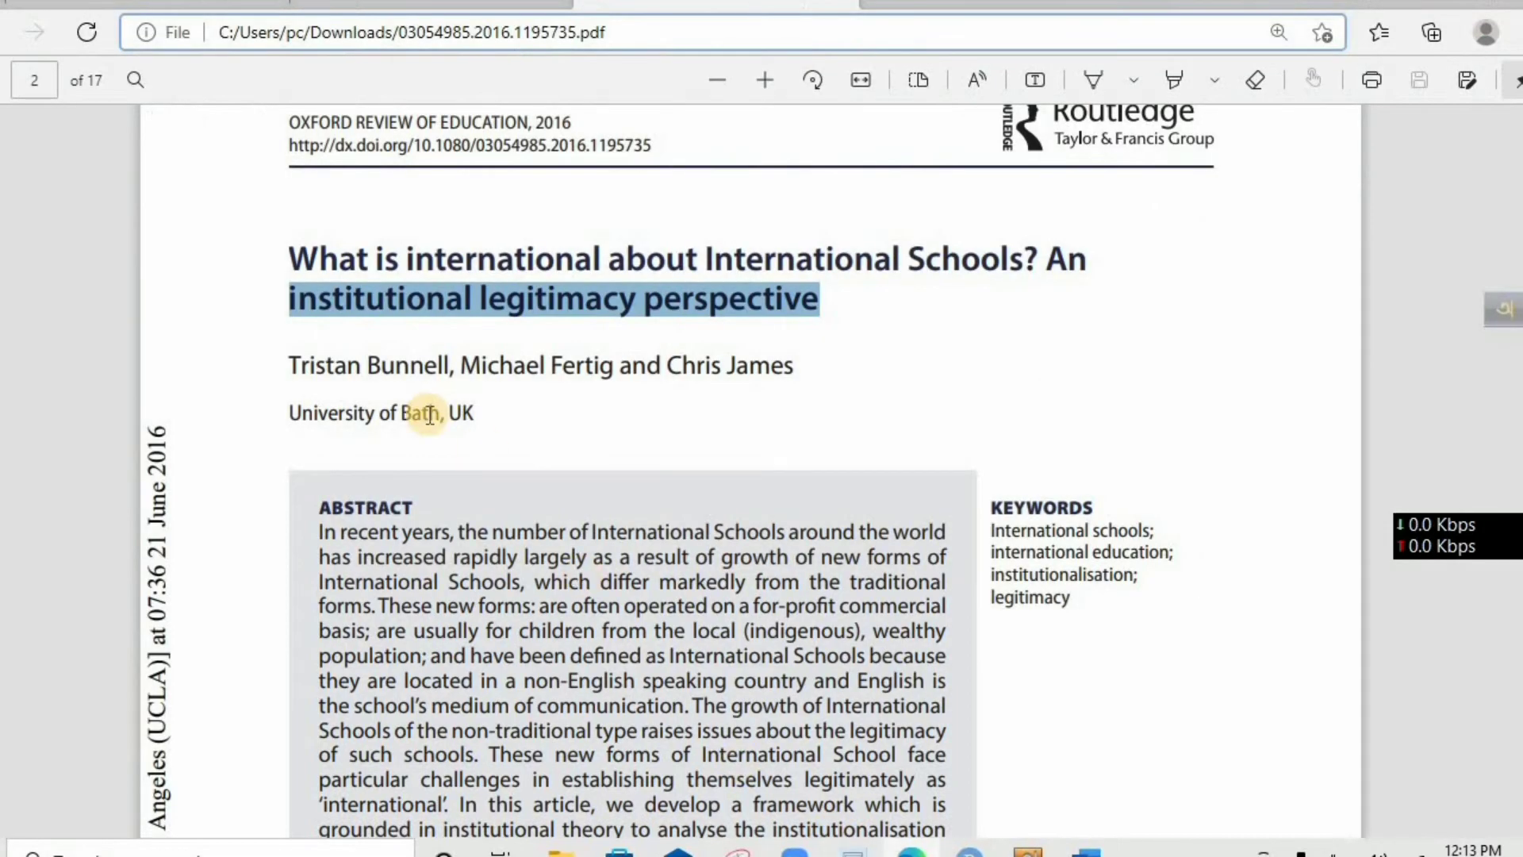
scroll(357, 396, "up", 3)
left_click_drag(291, 357, 535, 353)
left_click(583, 128)
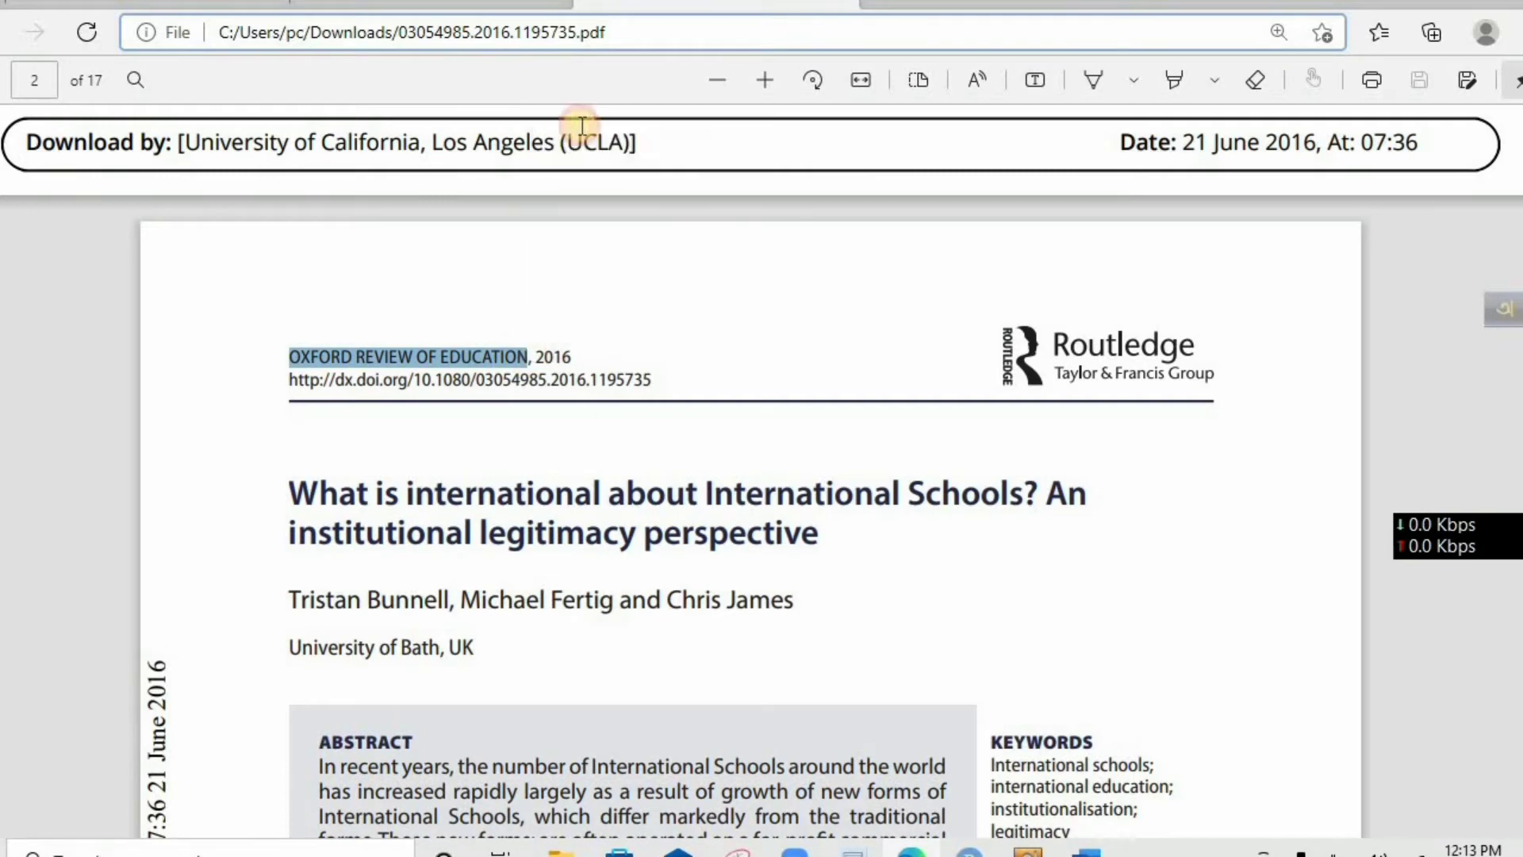
scroll(646, 445, "down", 7)
scroll(650, 486, "down", 6)
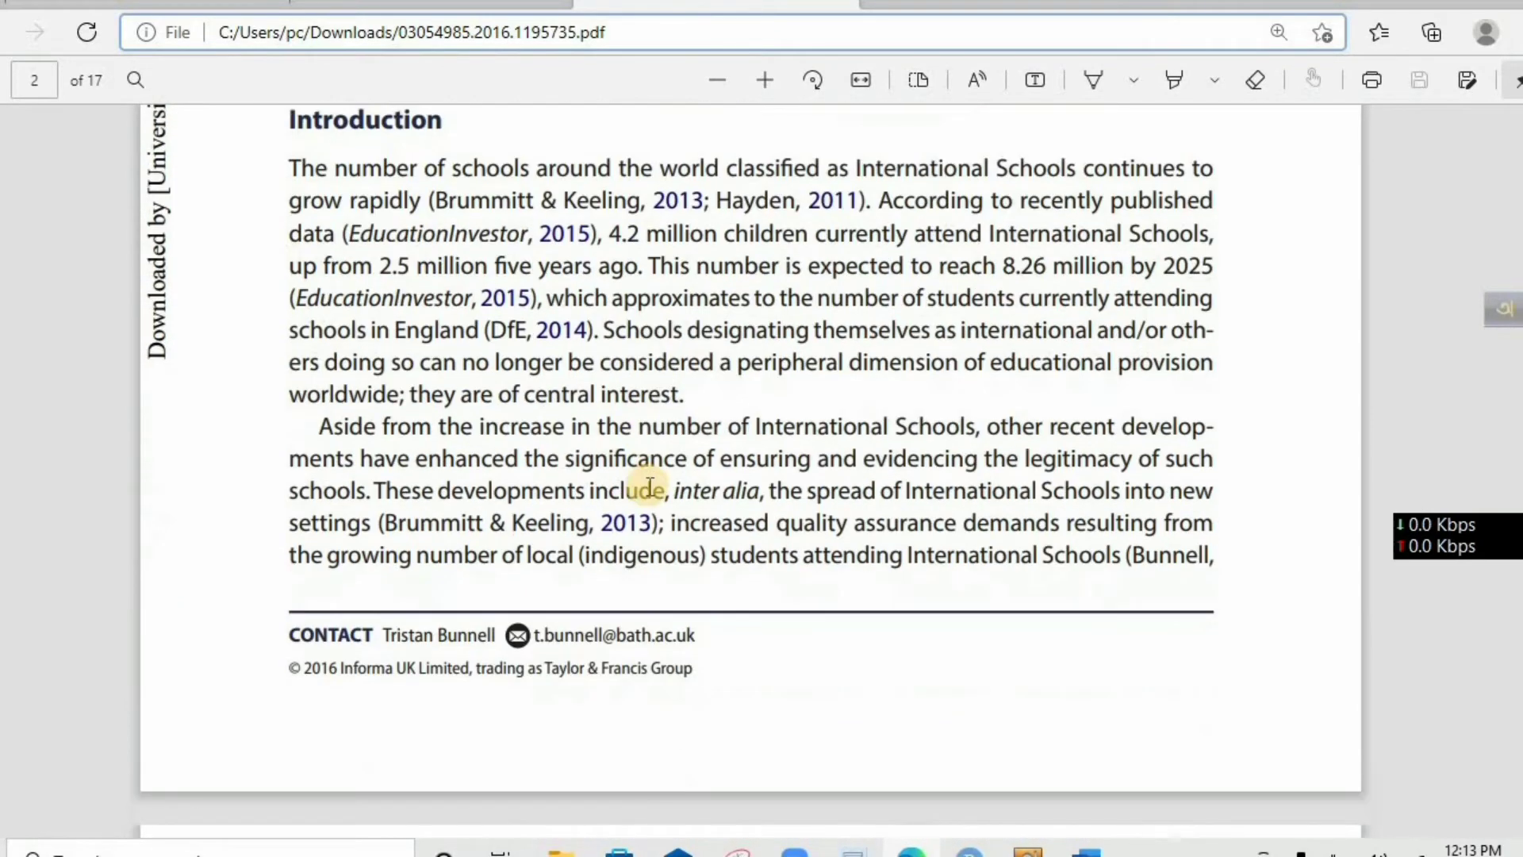
left_click(1088, 850)
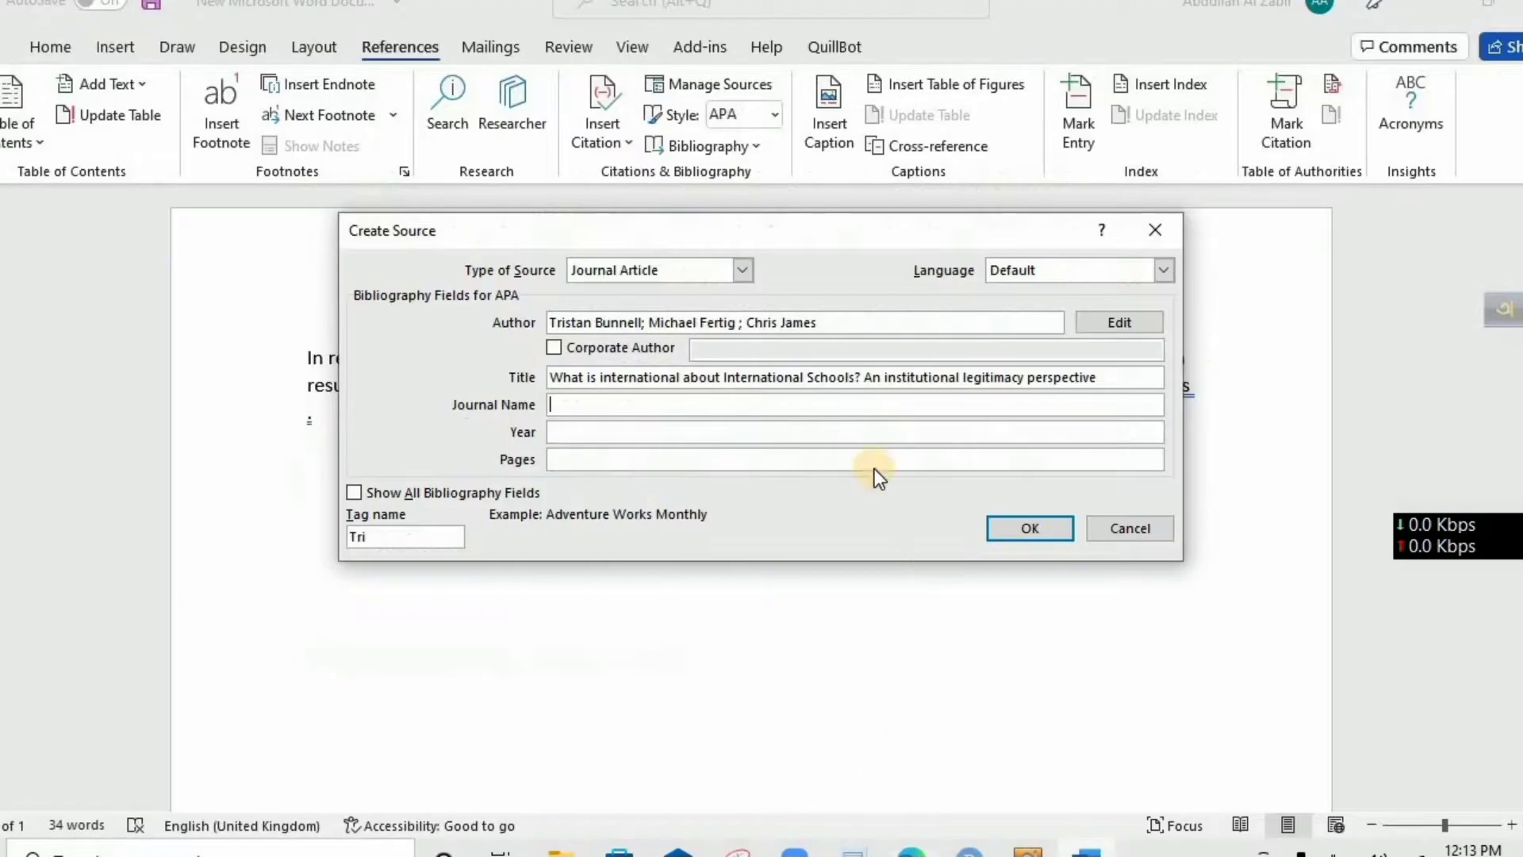
left_click(687, 413)
key("ctrl+v")
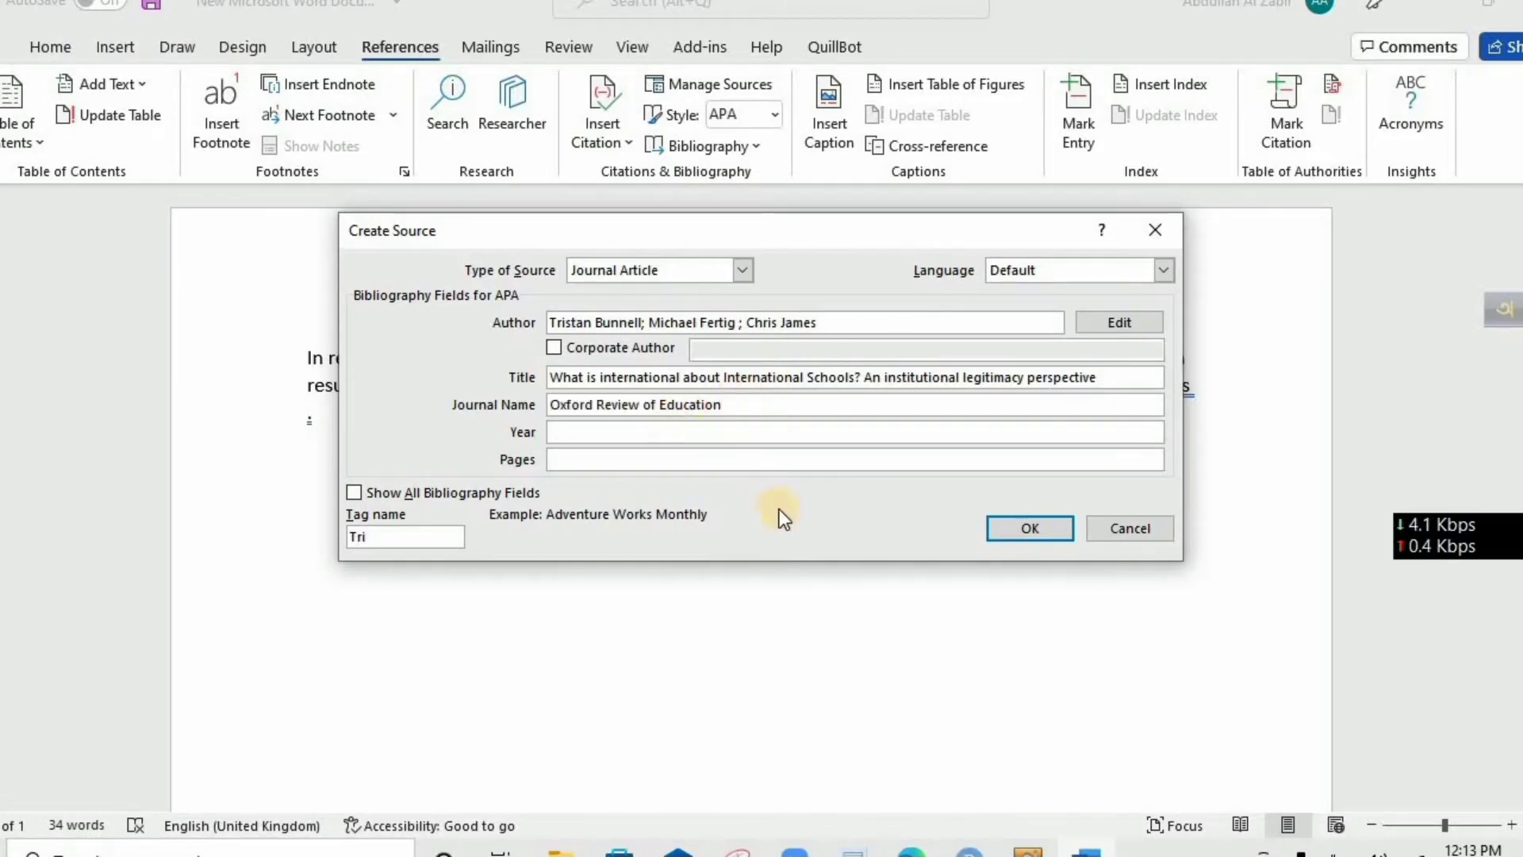
Check the publication year beside the journal name in the PDF and enter 2016 as the source's Year.
left_click(672, 435)
left_click(1087, 852)
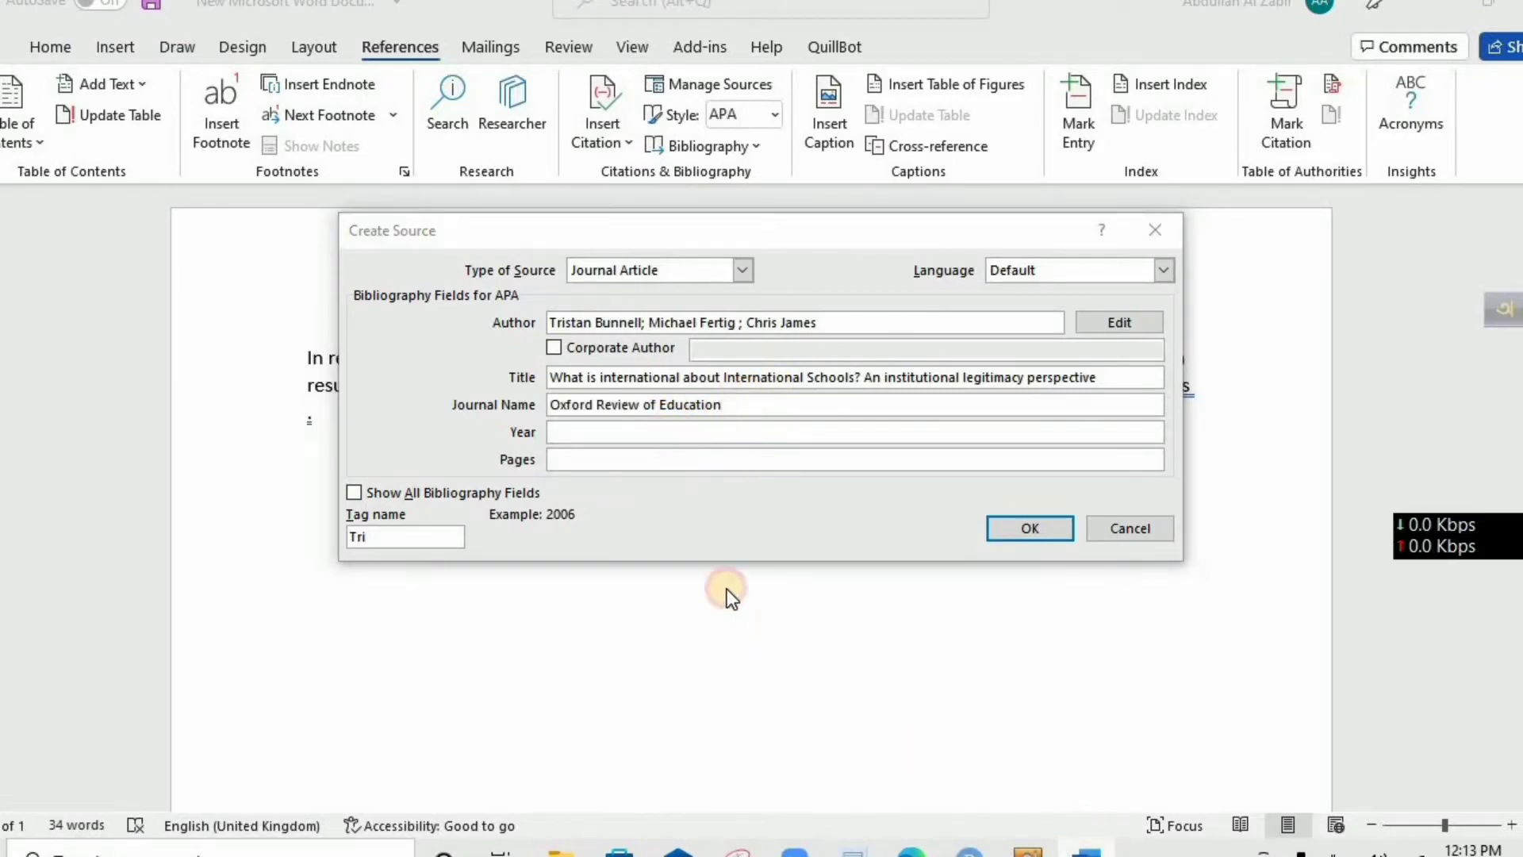
scroll(698, 670, "up", 7)
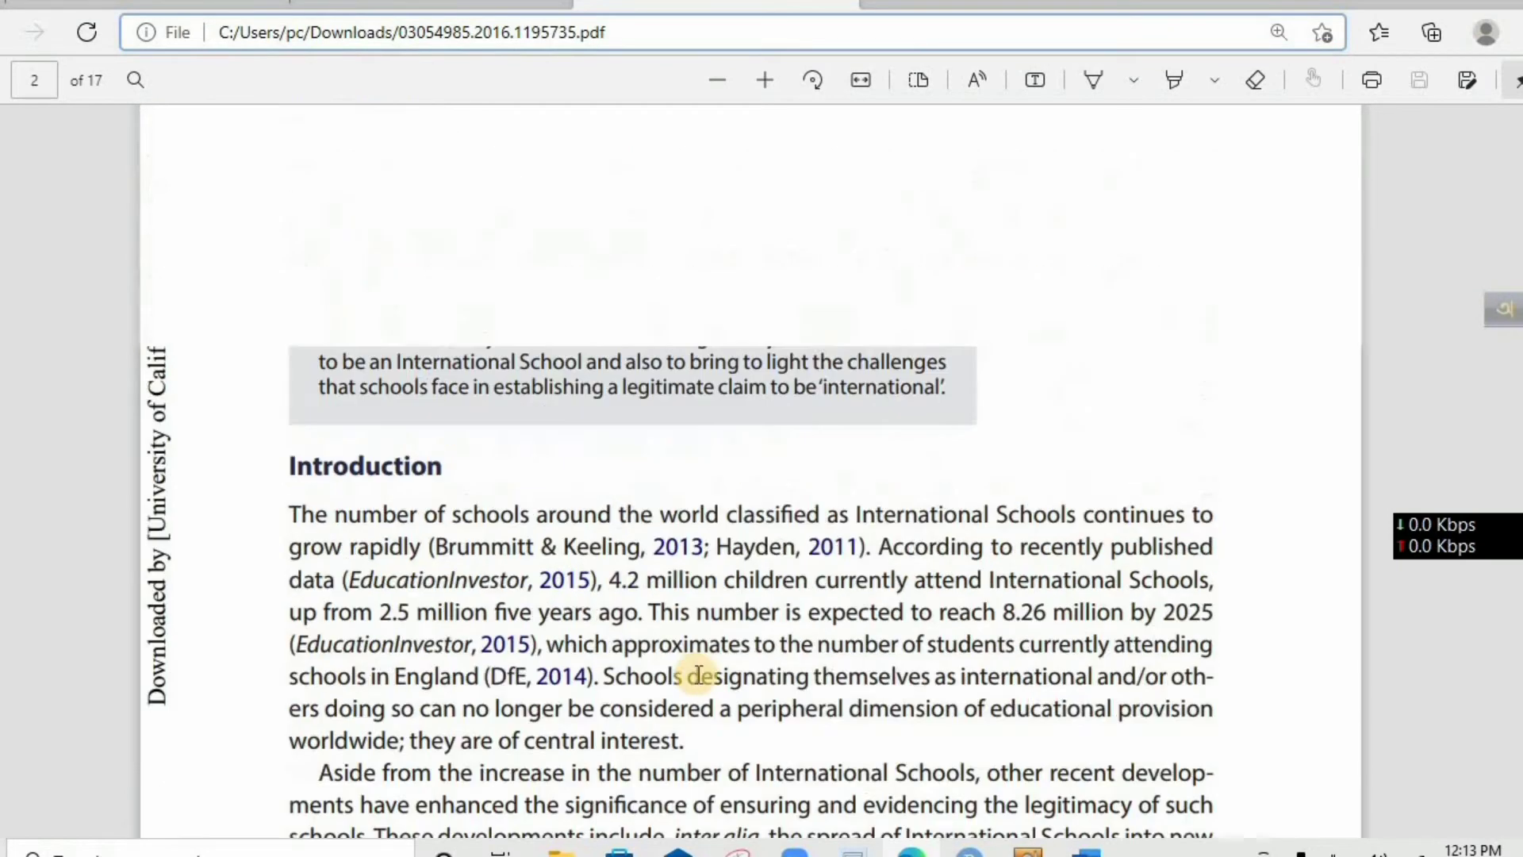
scroll(698, 675, "up", 7)
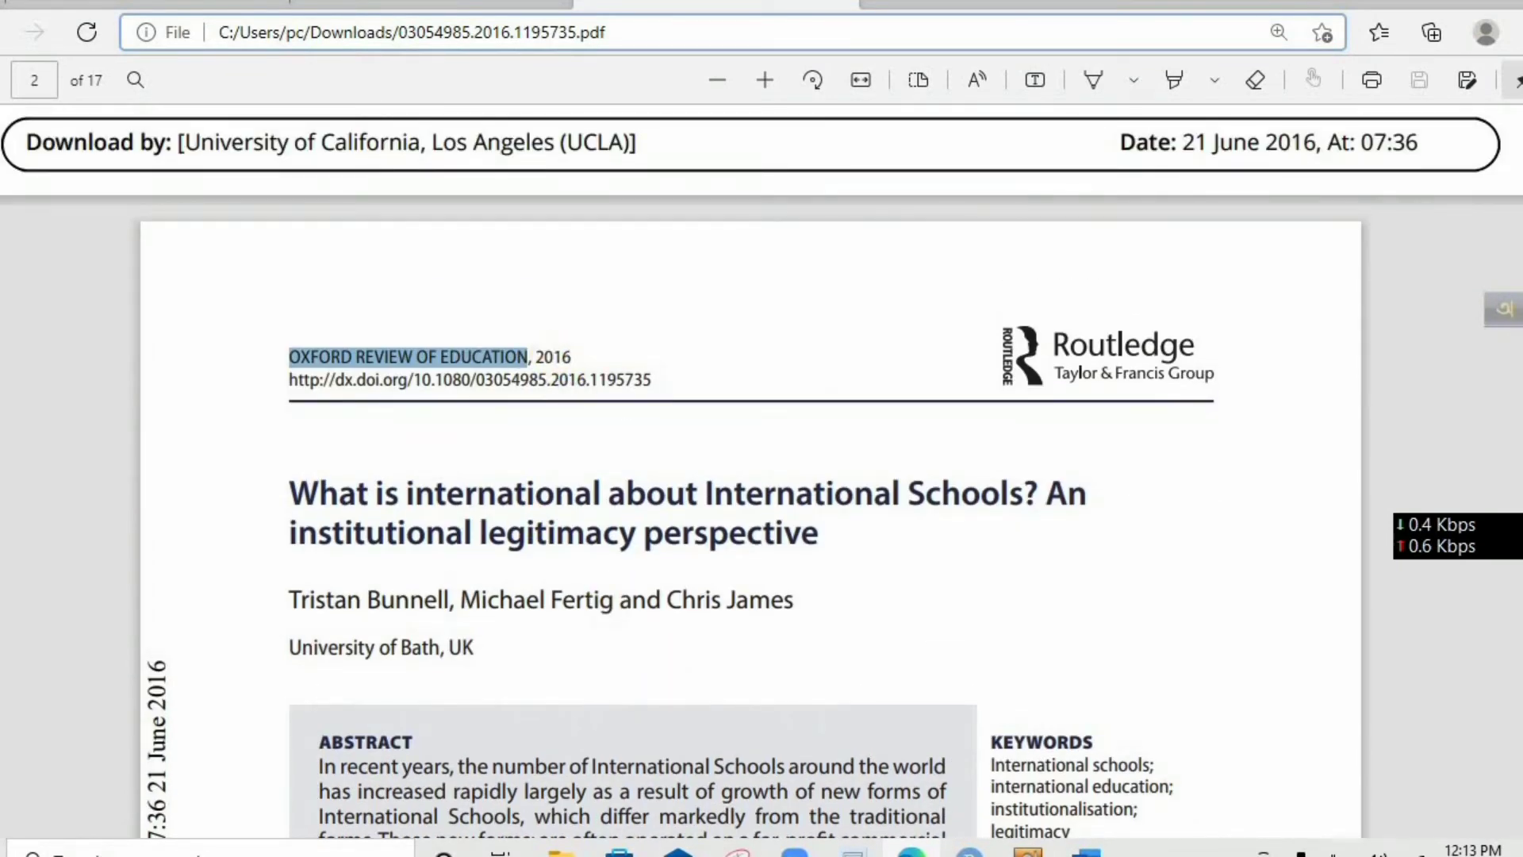
left_click(1079, 850)
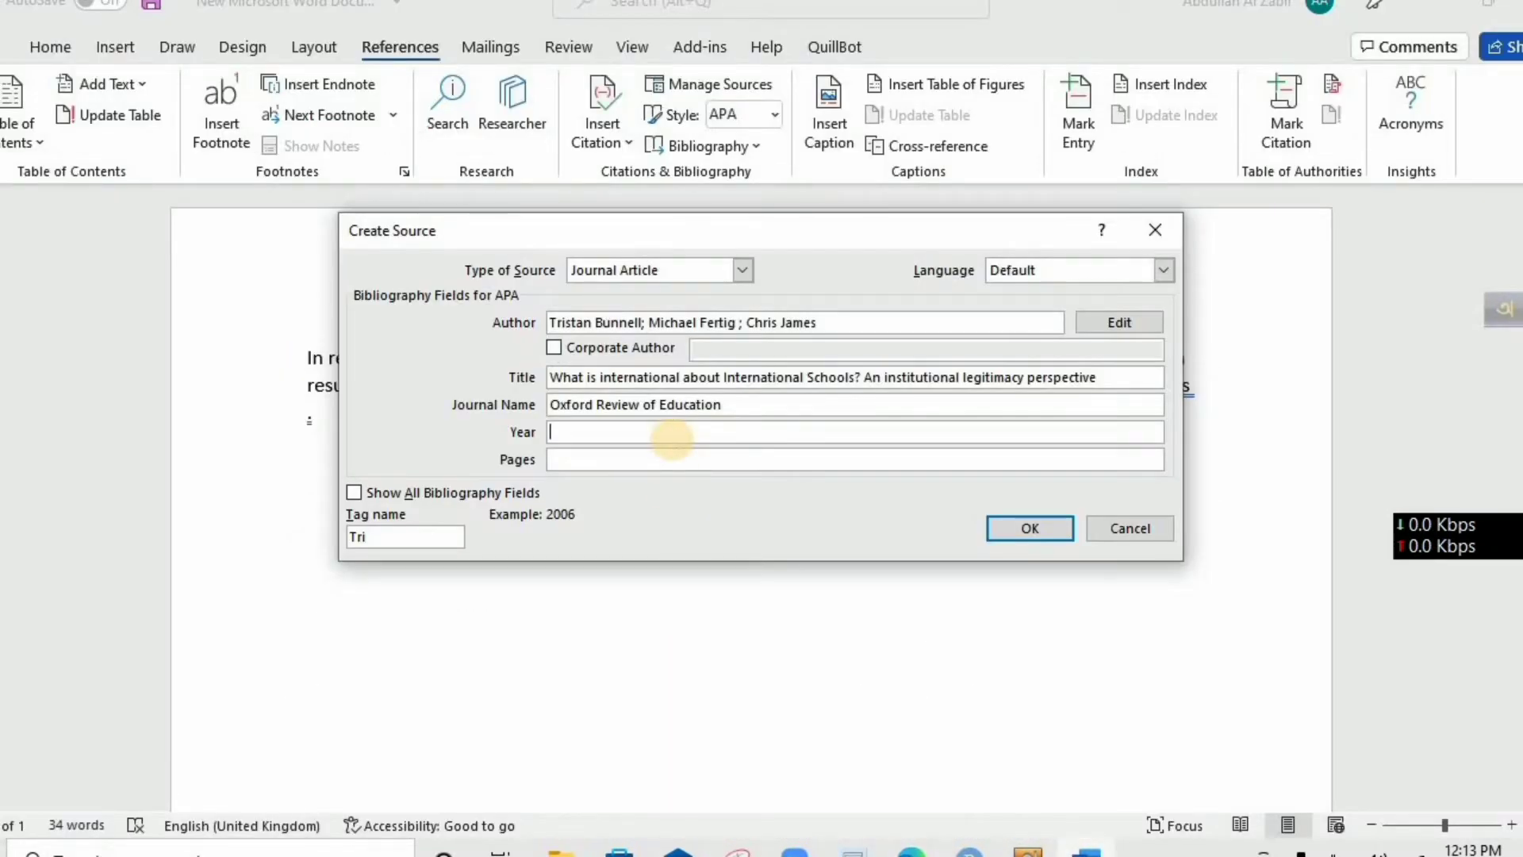
Check the article's page numbering through to the end of the PDF and enter 1-16 in the source's Pages field.
left_click(719, 457)
left_click(913, 850)
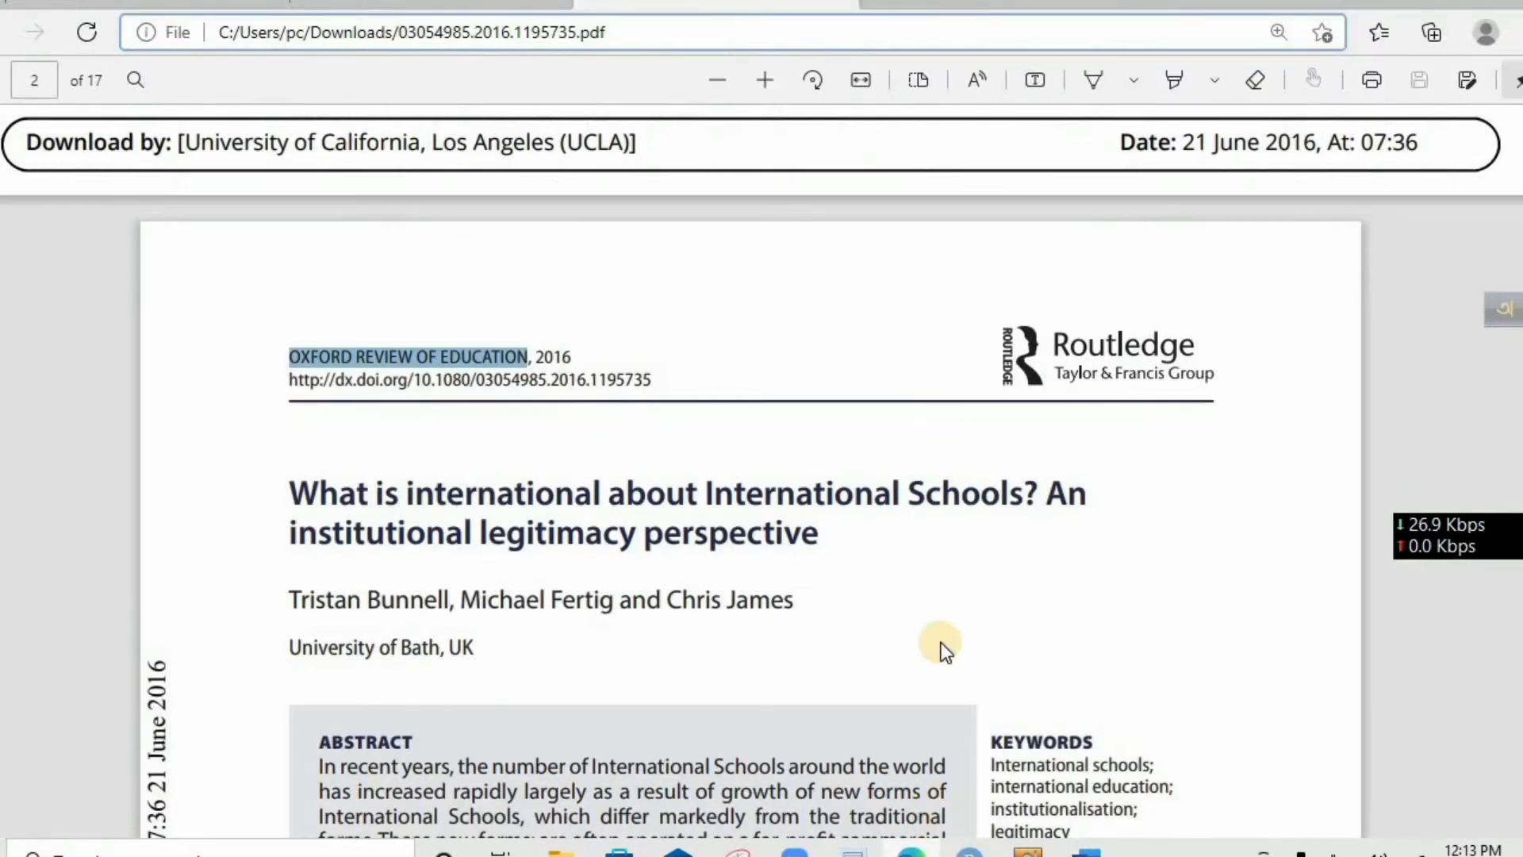
scroll(952, 647, "down", 7)
scroll(969, 652, "down", 10)
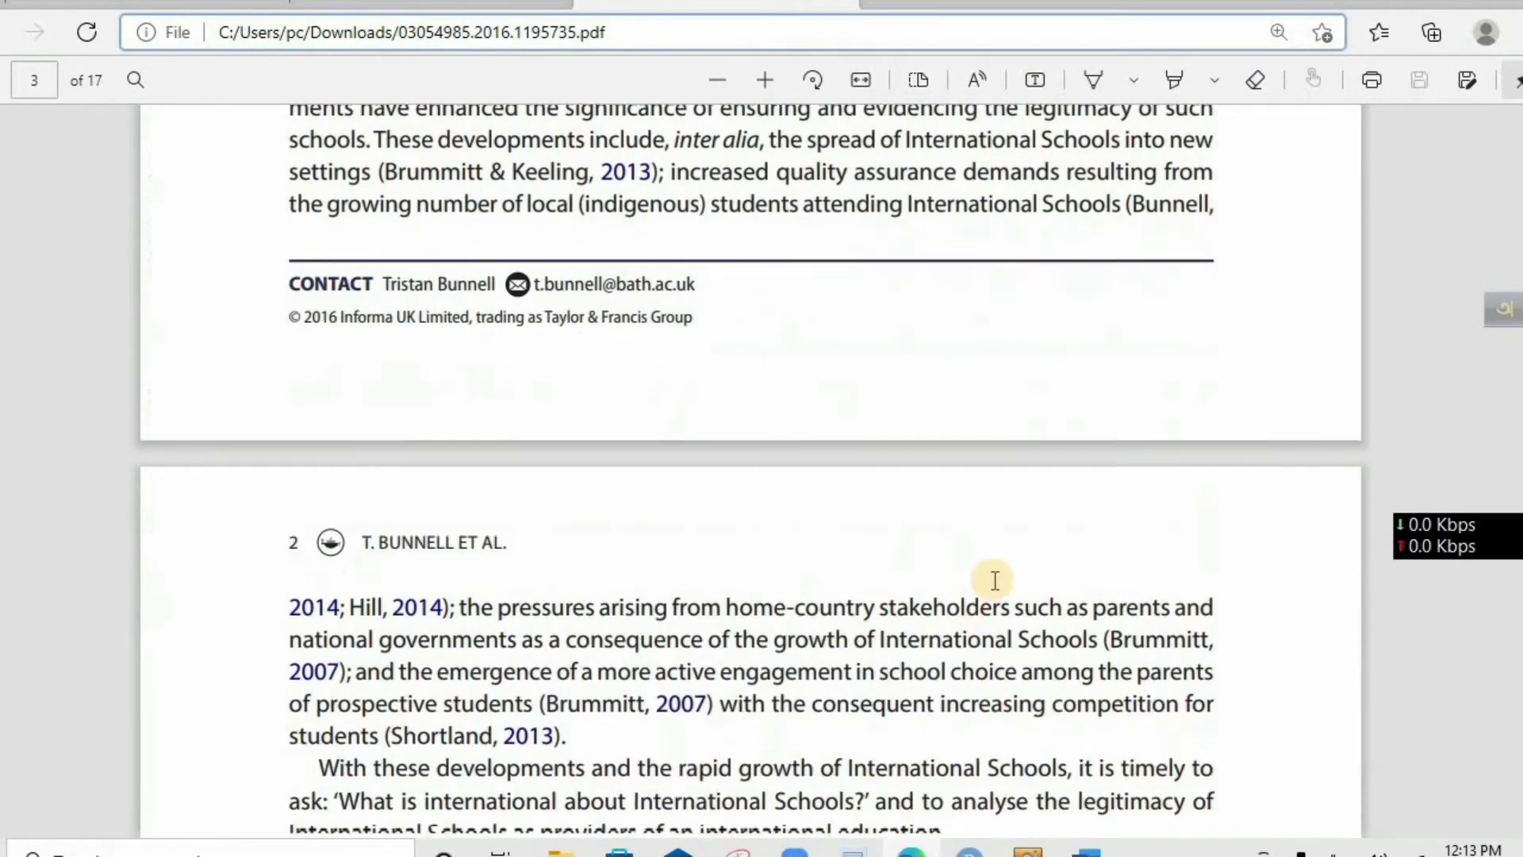
scroll(692, 531, "down", 10)
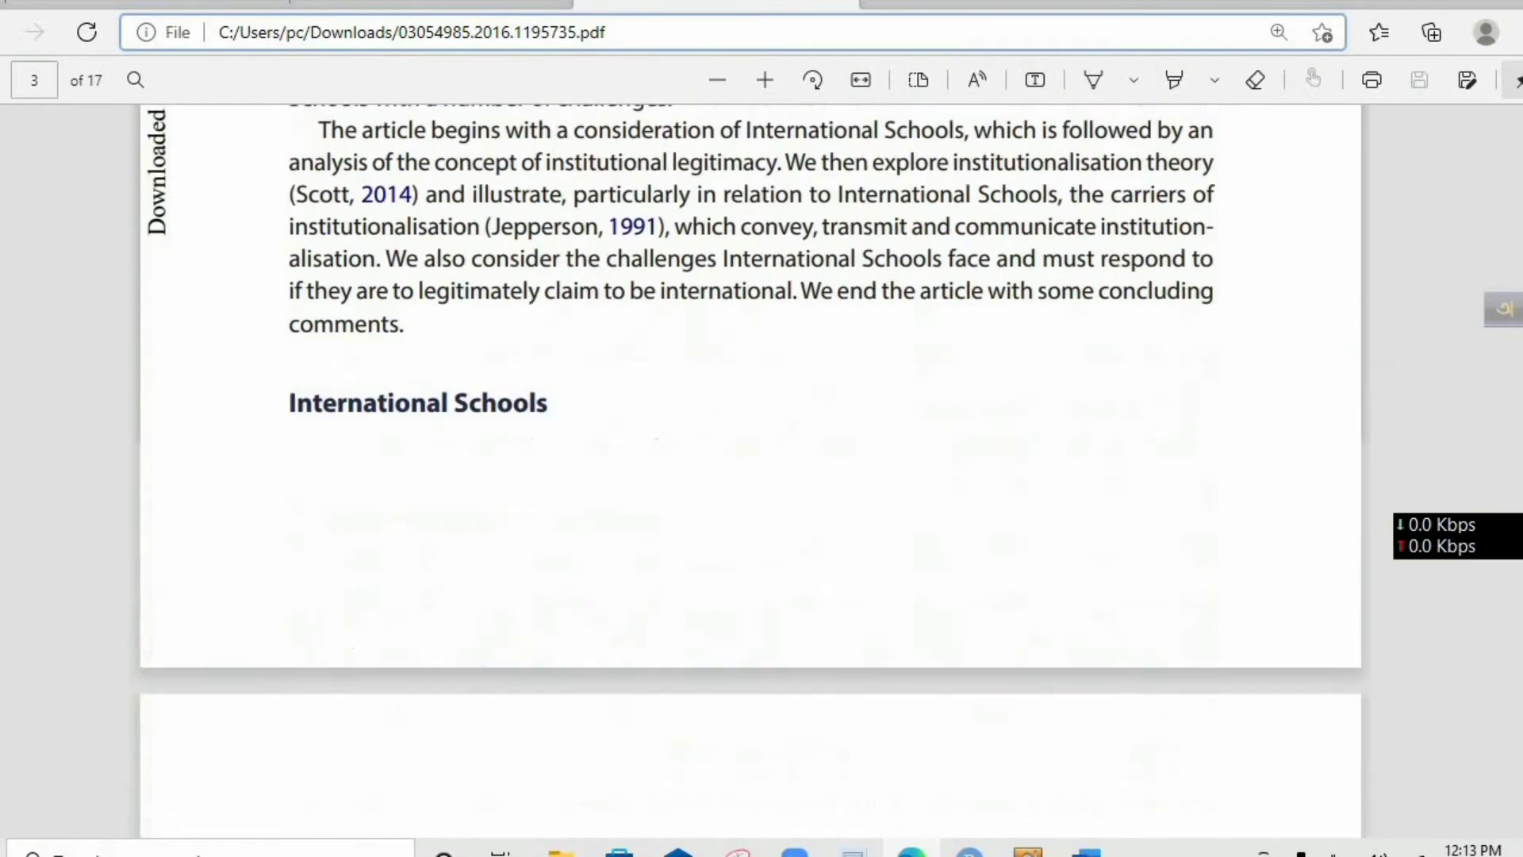
key("End")
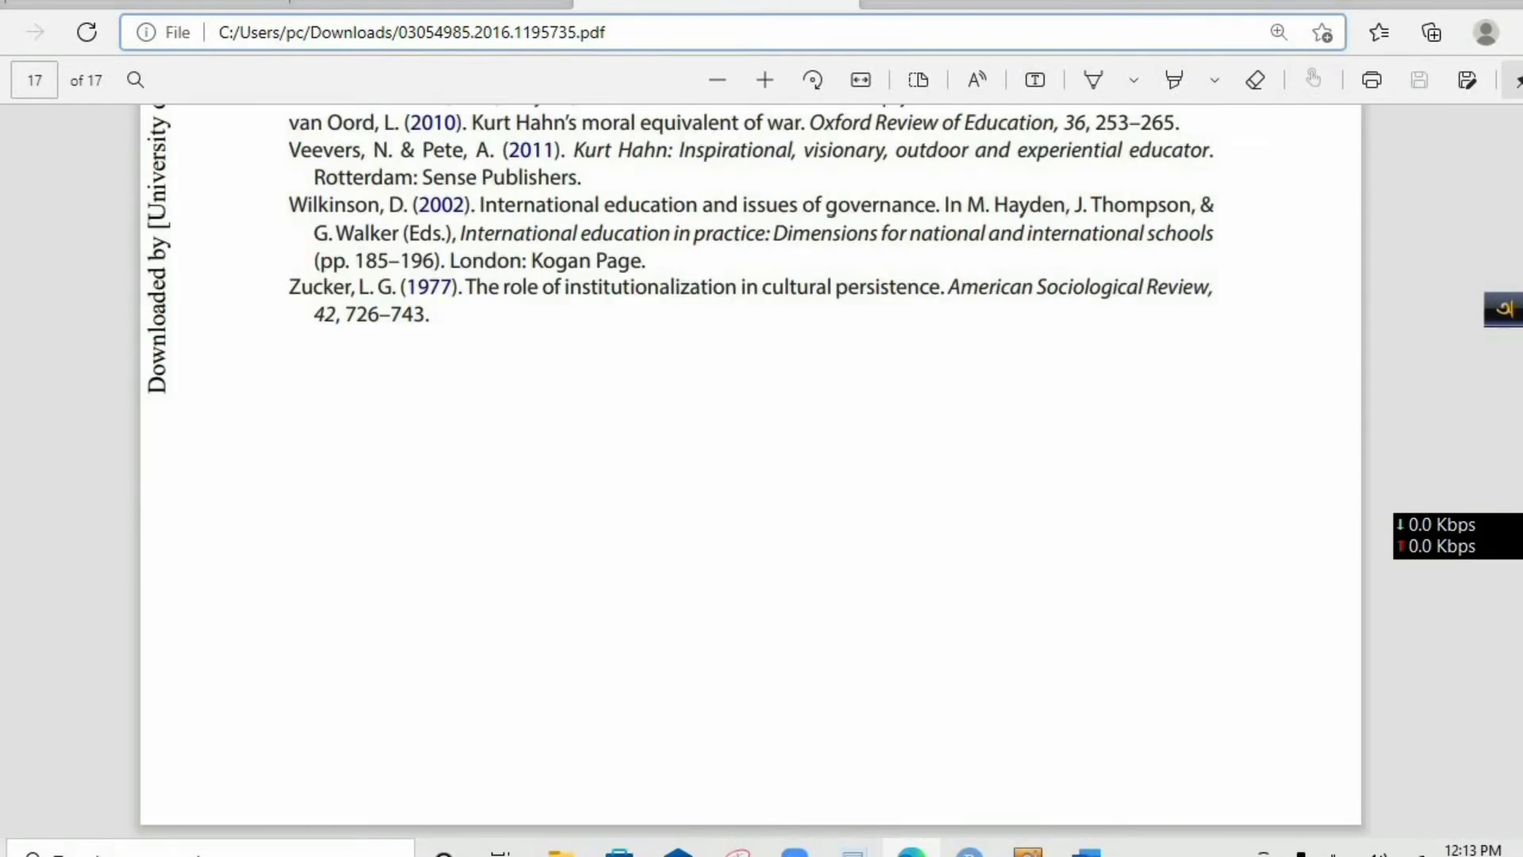
scroll(1046, 648, "up", 10)
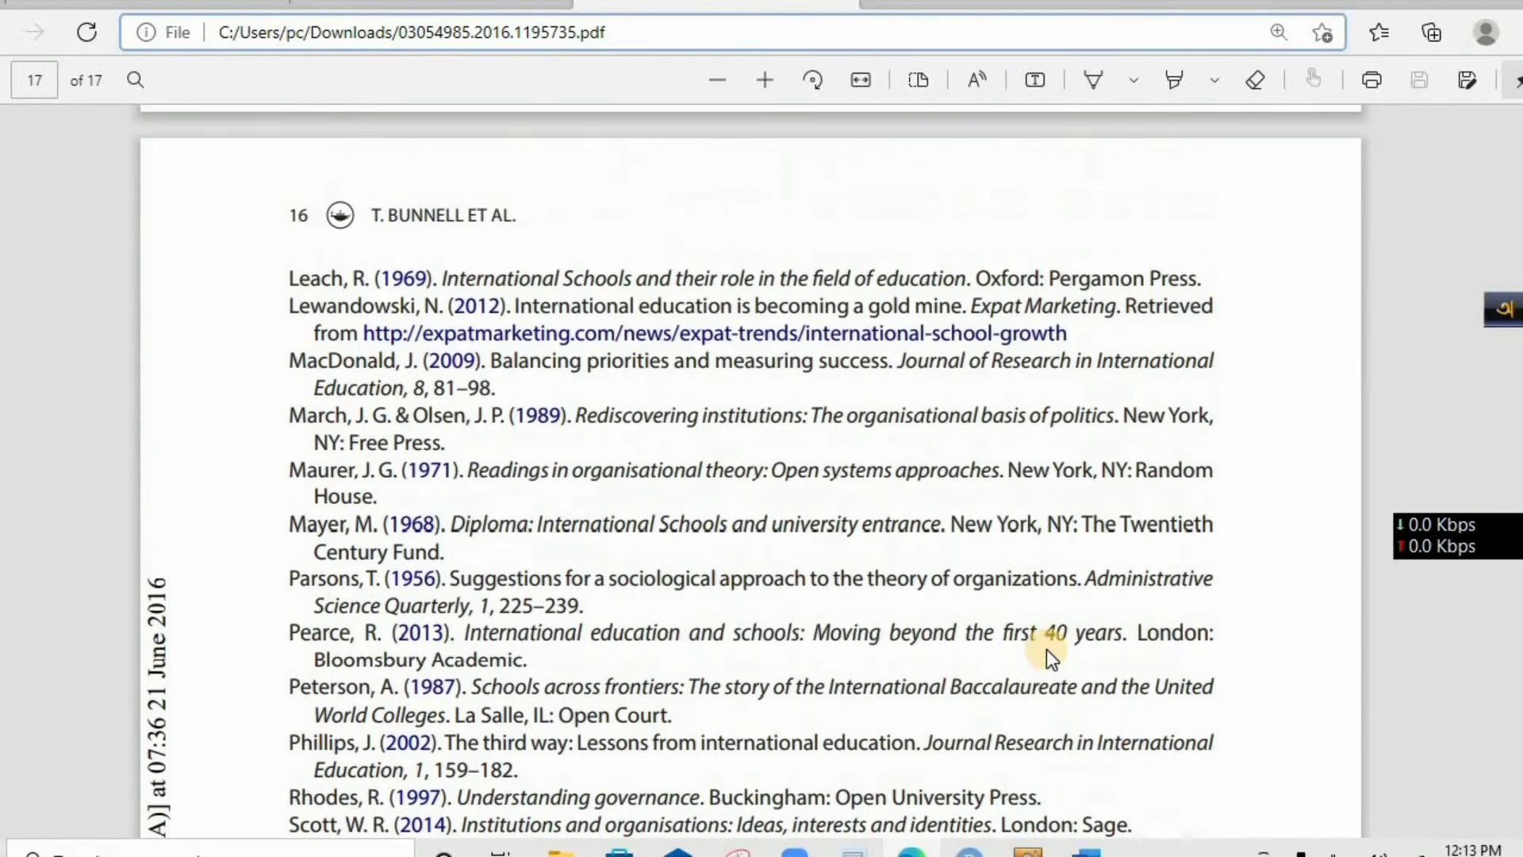
key("Home")
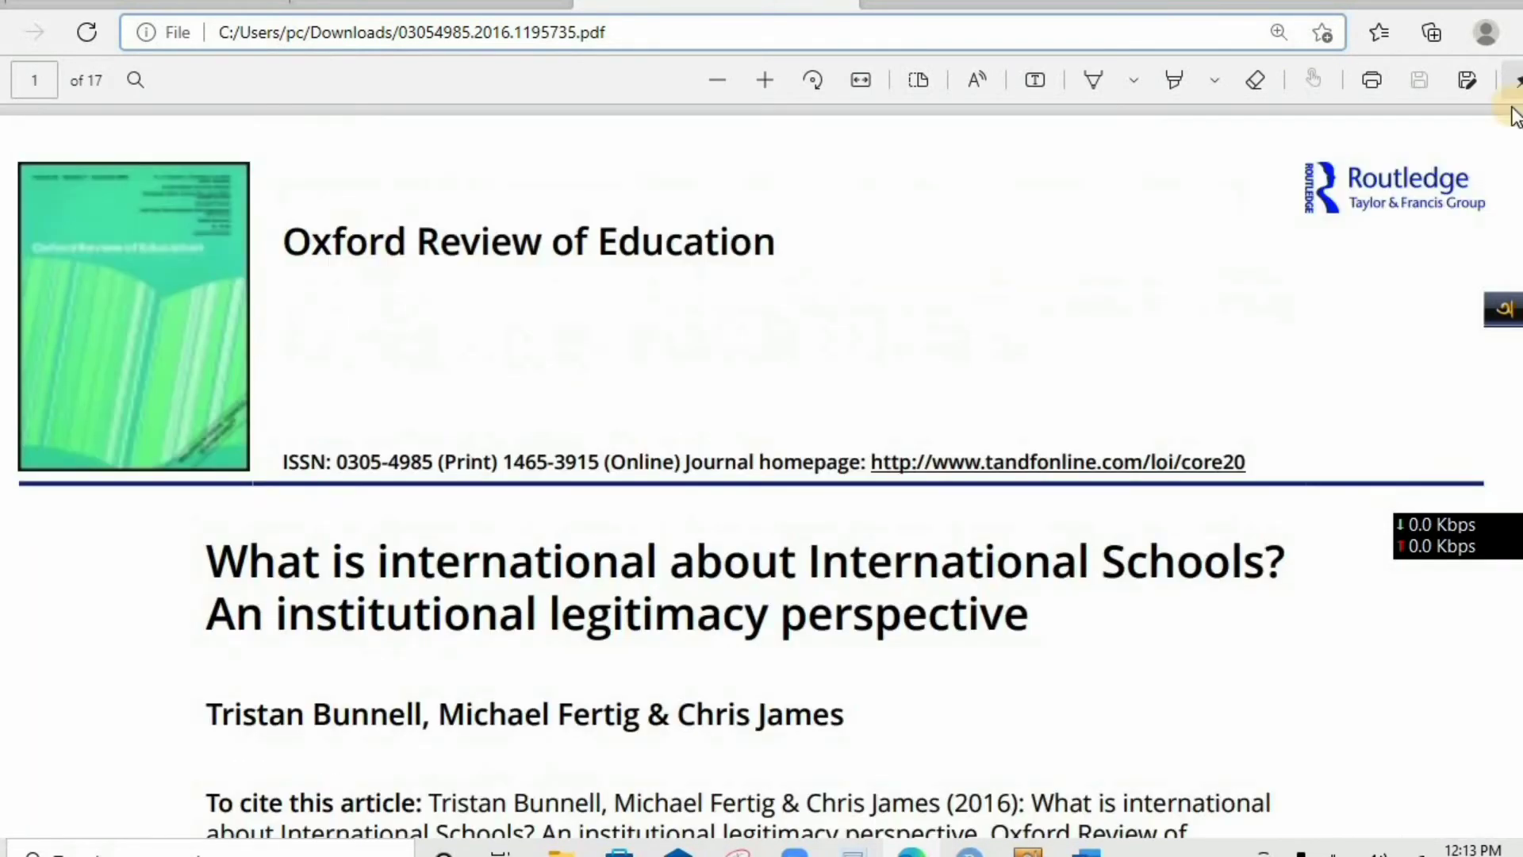
scroll(1009, 430, "down", 15)
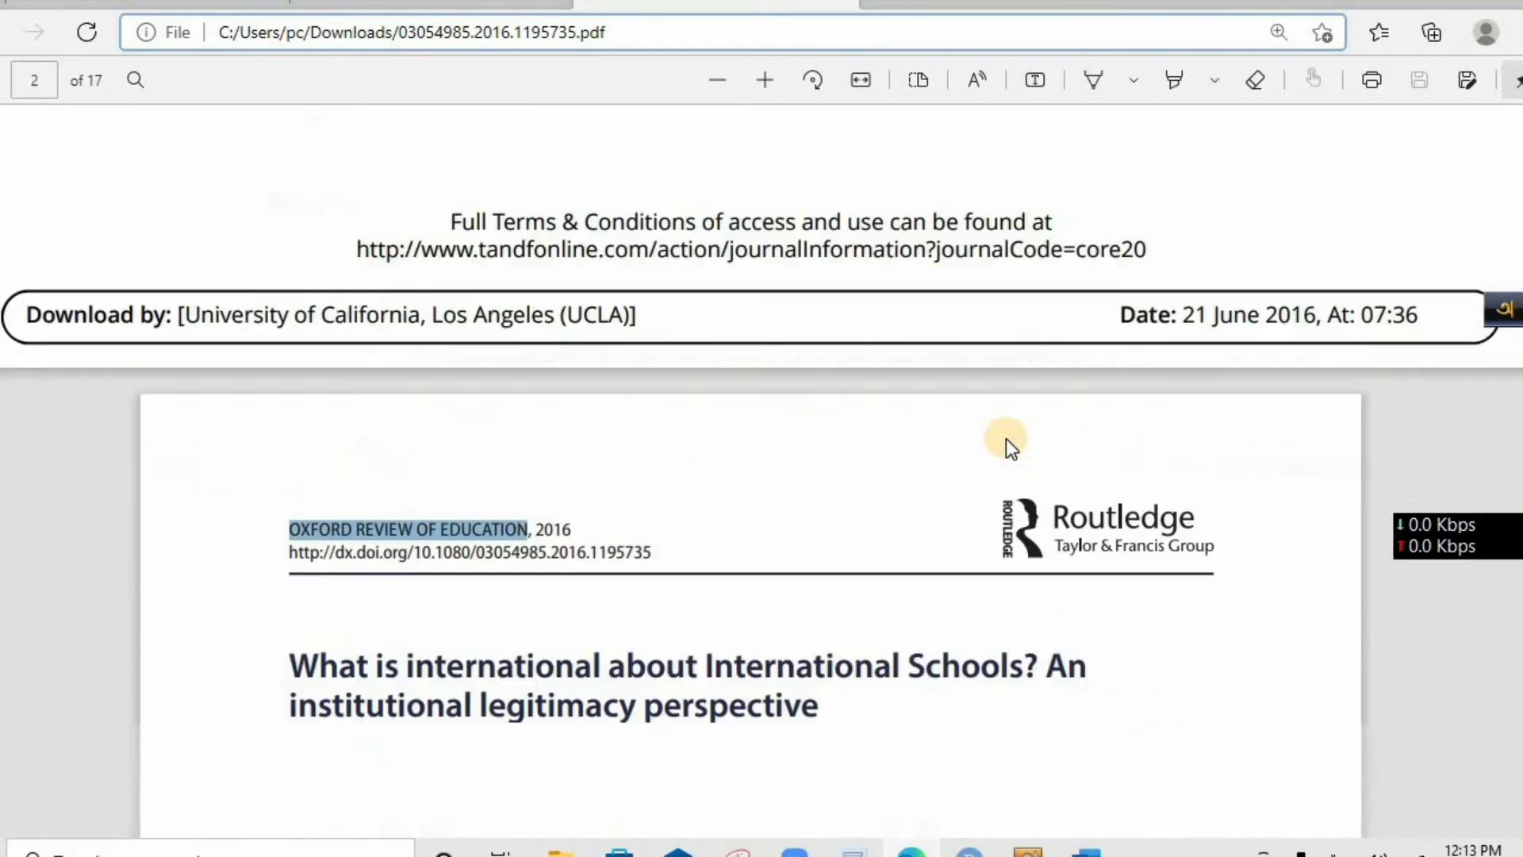
left_click(1088, 853)
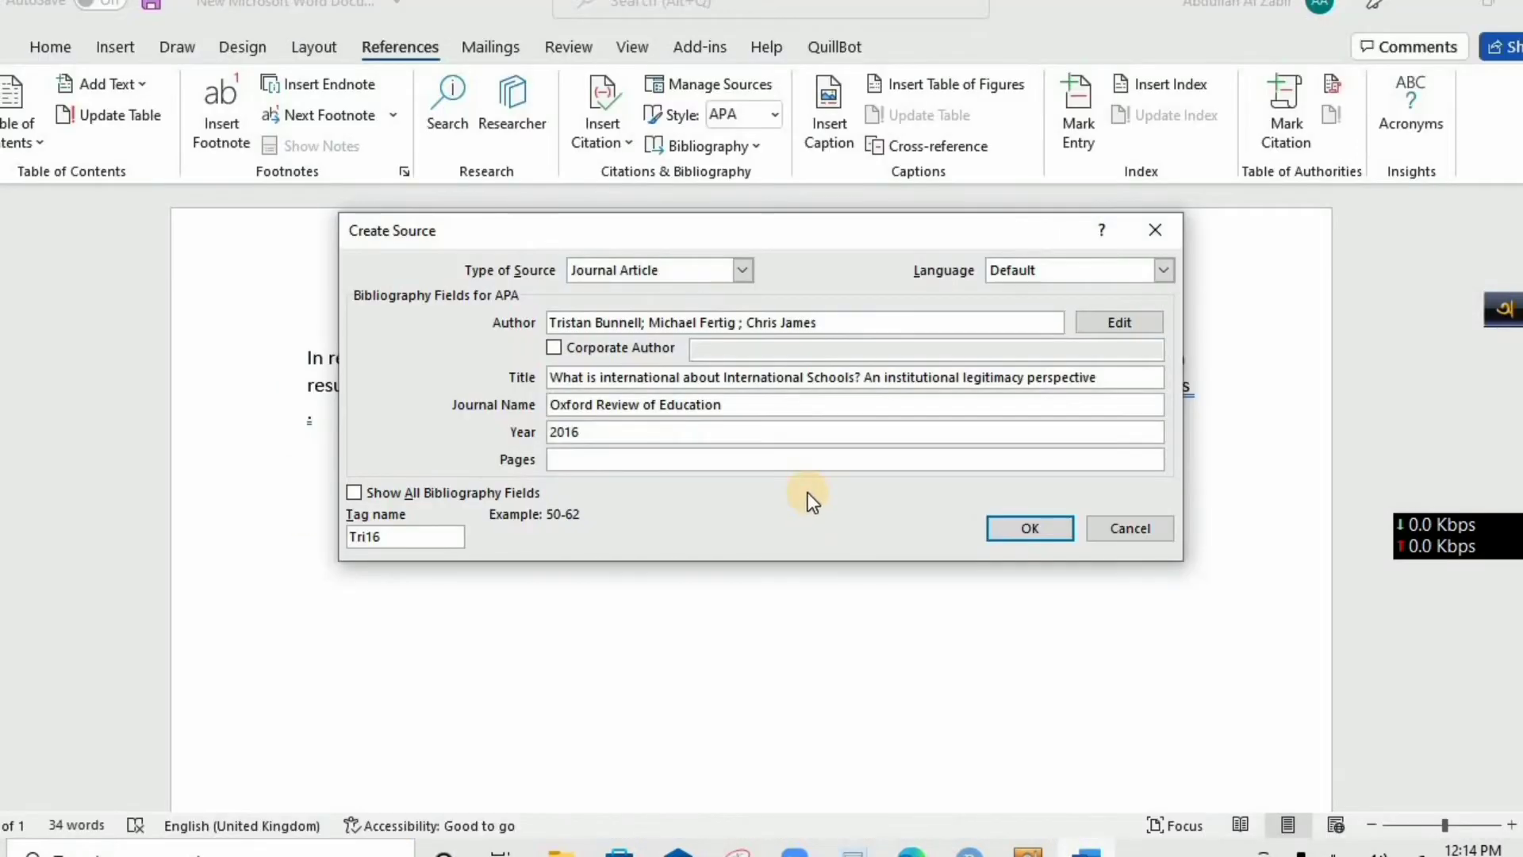
type("1-16")
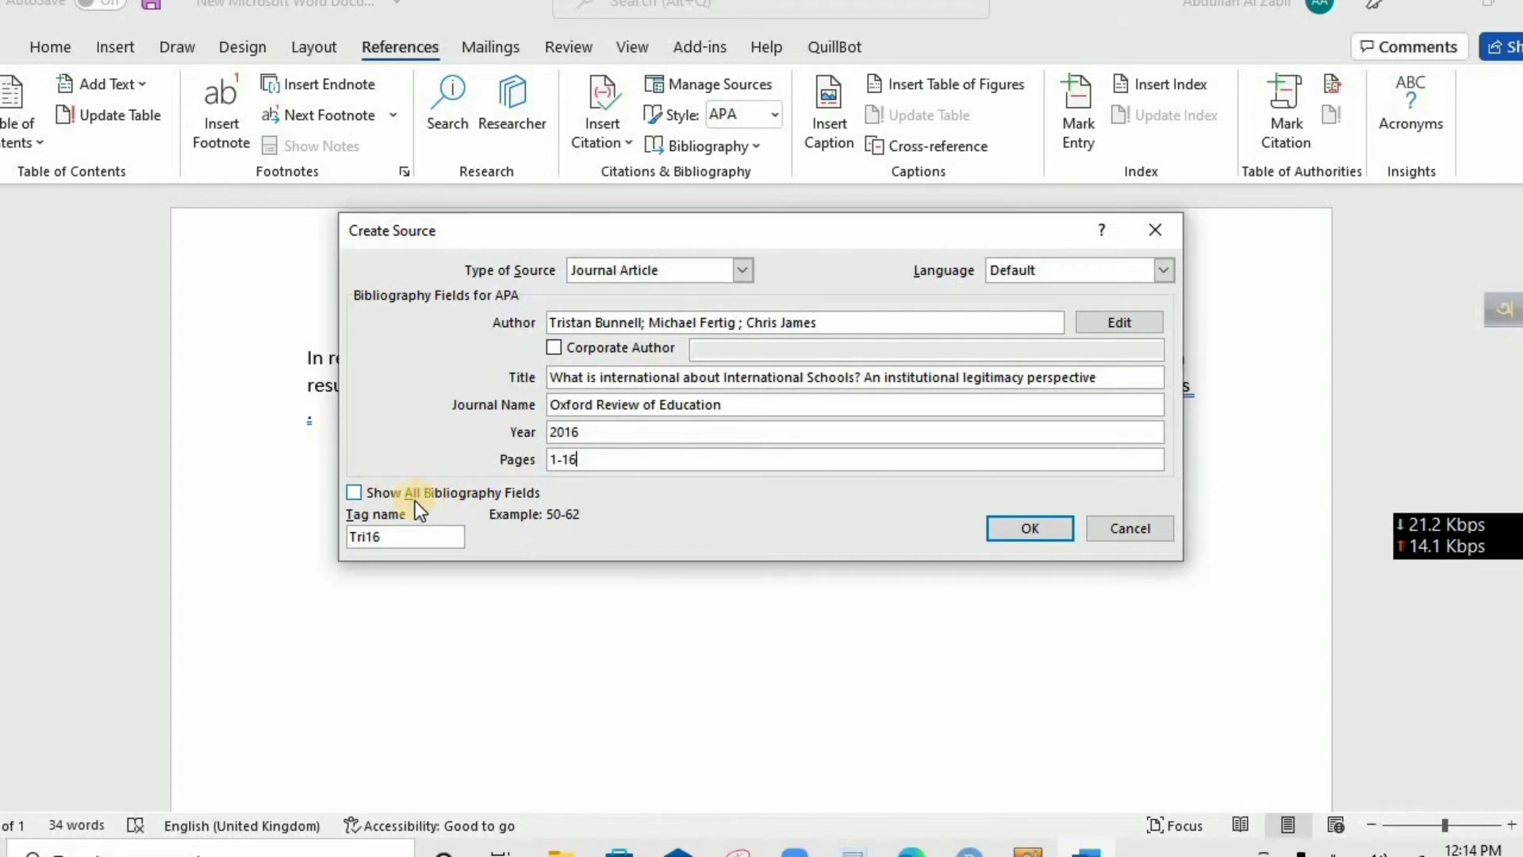
Show all bibliography fields for the source and go to the Volume field.
left_click(354, 491)
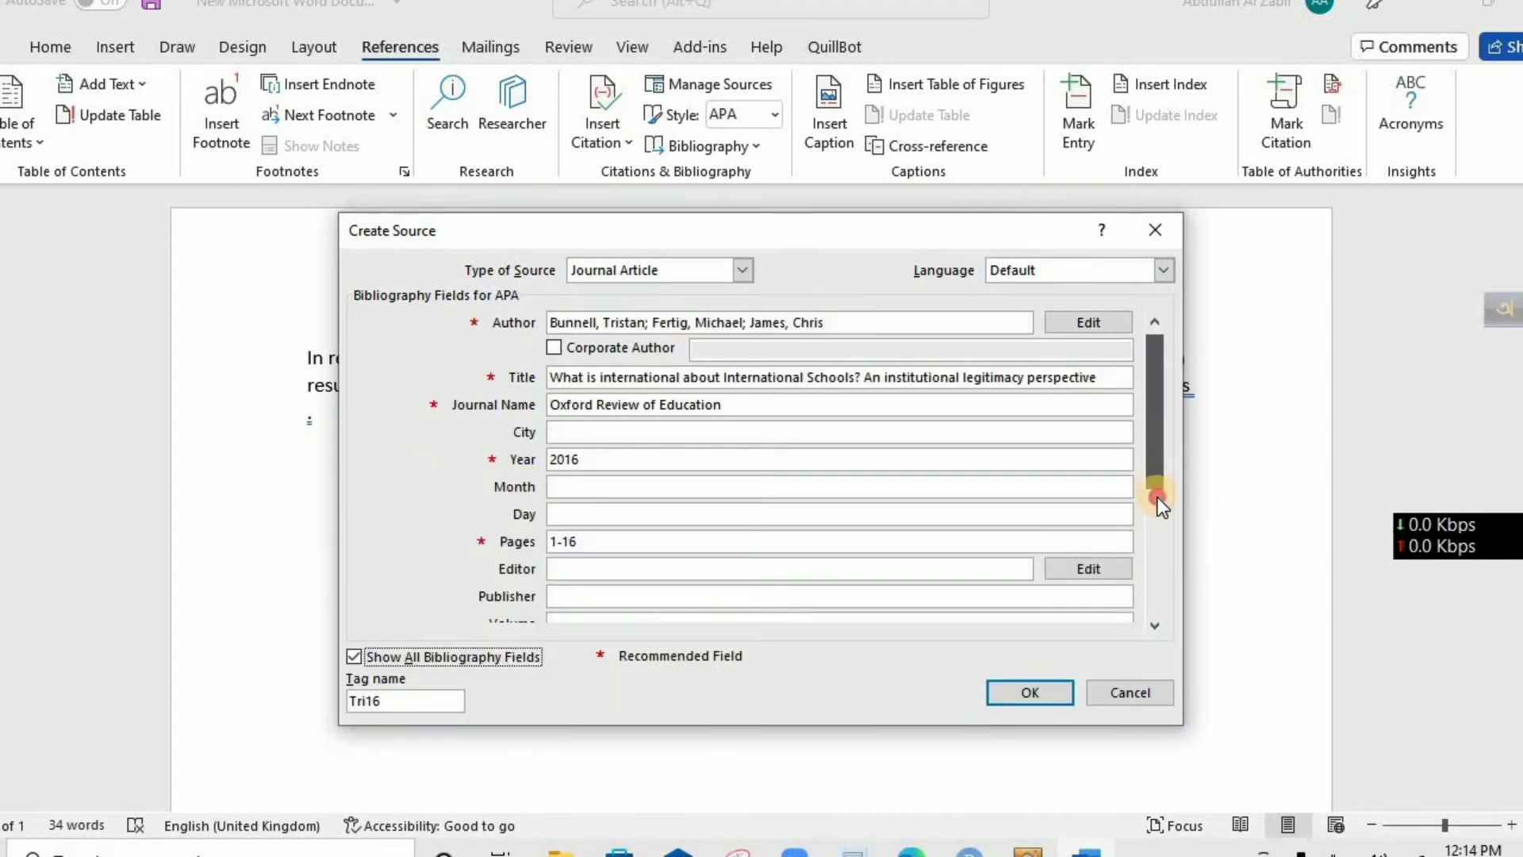
left_click(1162, 588)
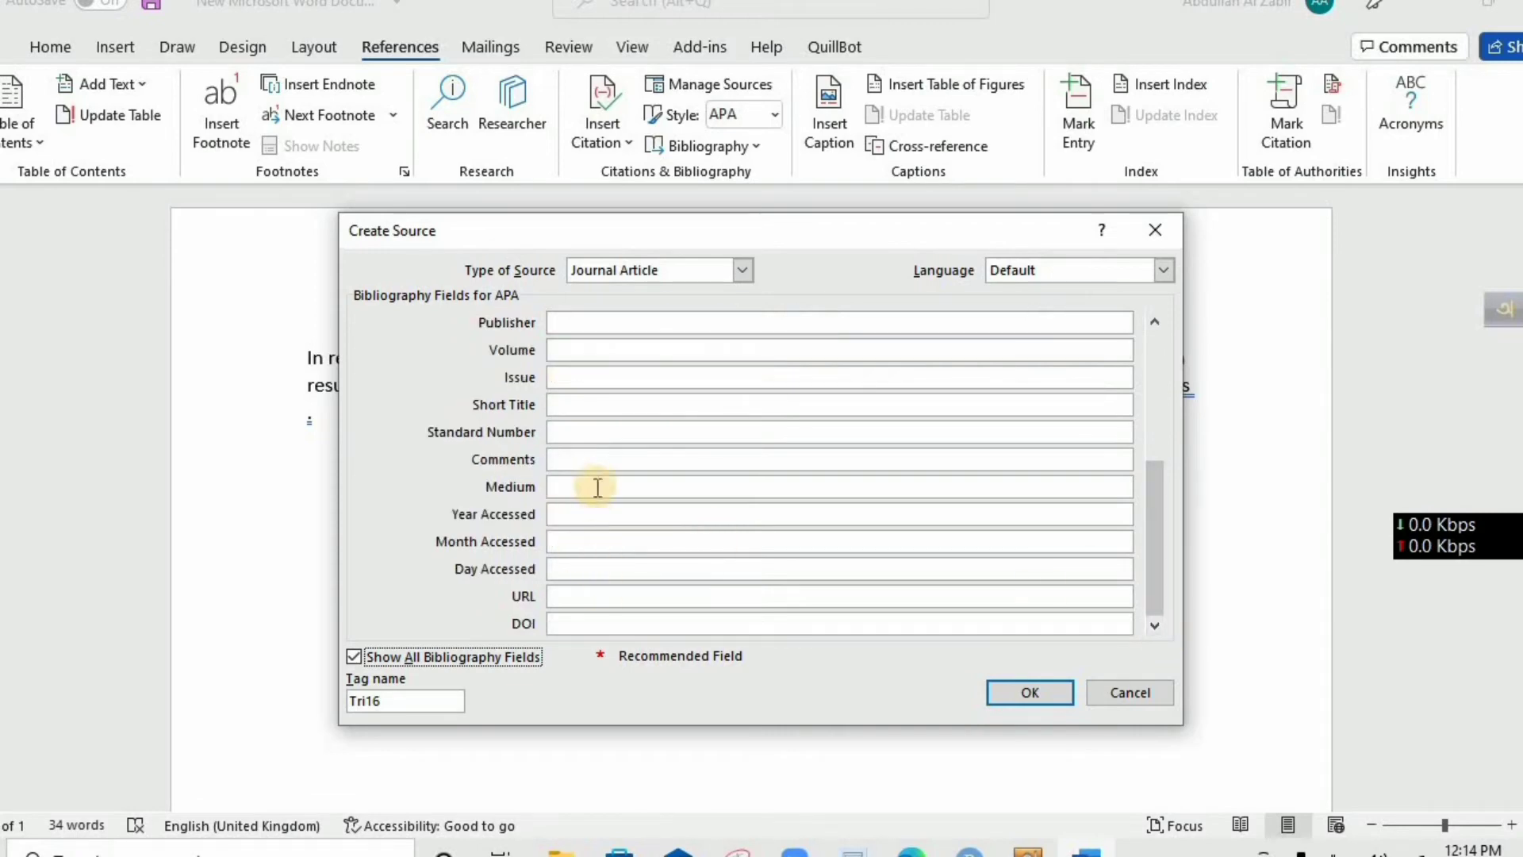
left_click(605, 350)
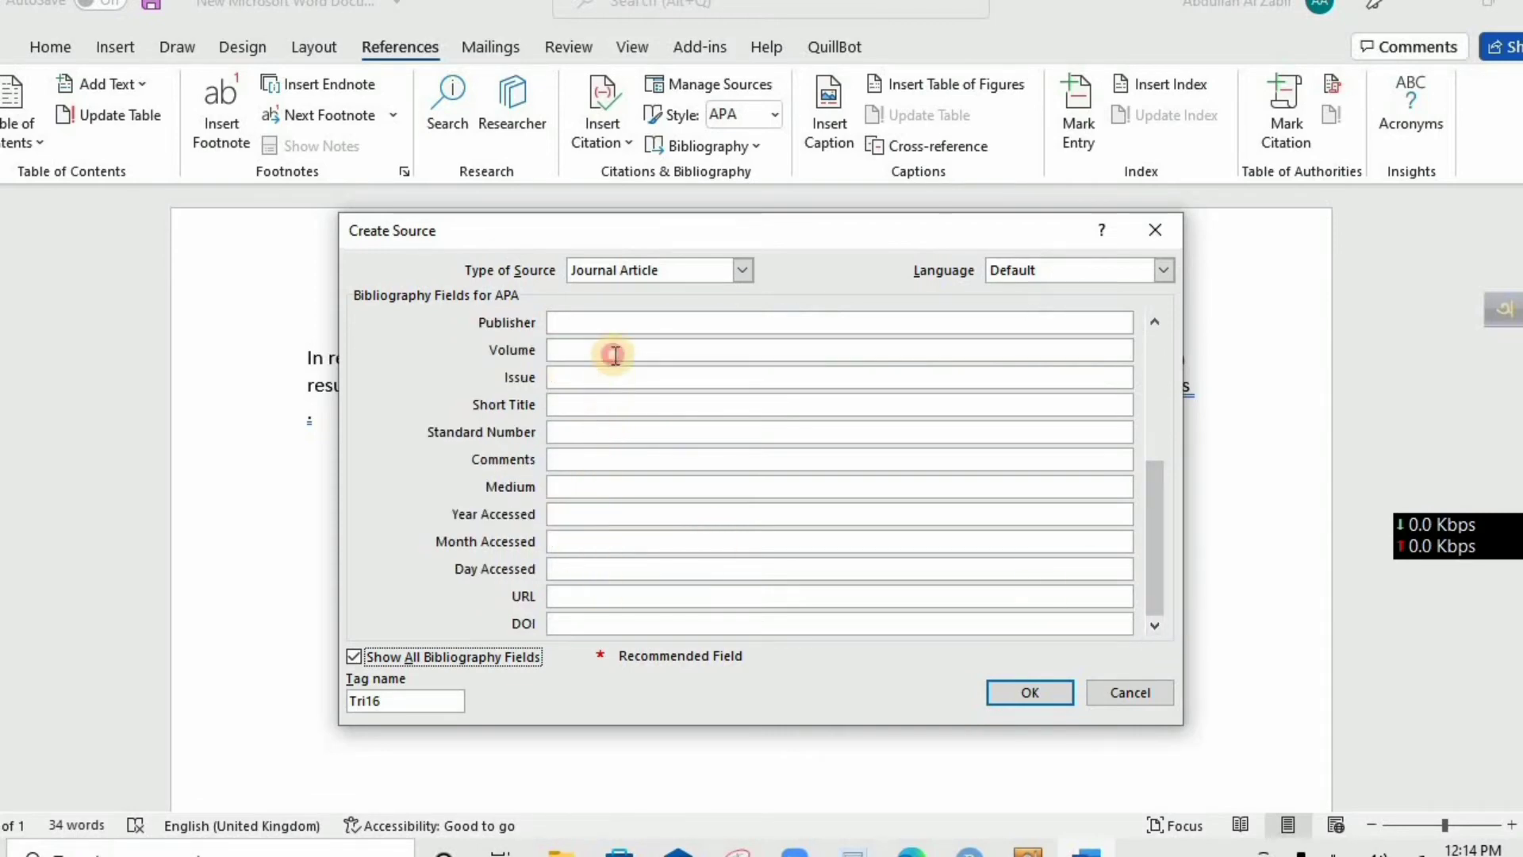
Examine the PDF's opening pages for the article's volume and other publication details, including the DOI link.
left_click(911, 852)
scroll(646, 435, "down", 5)
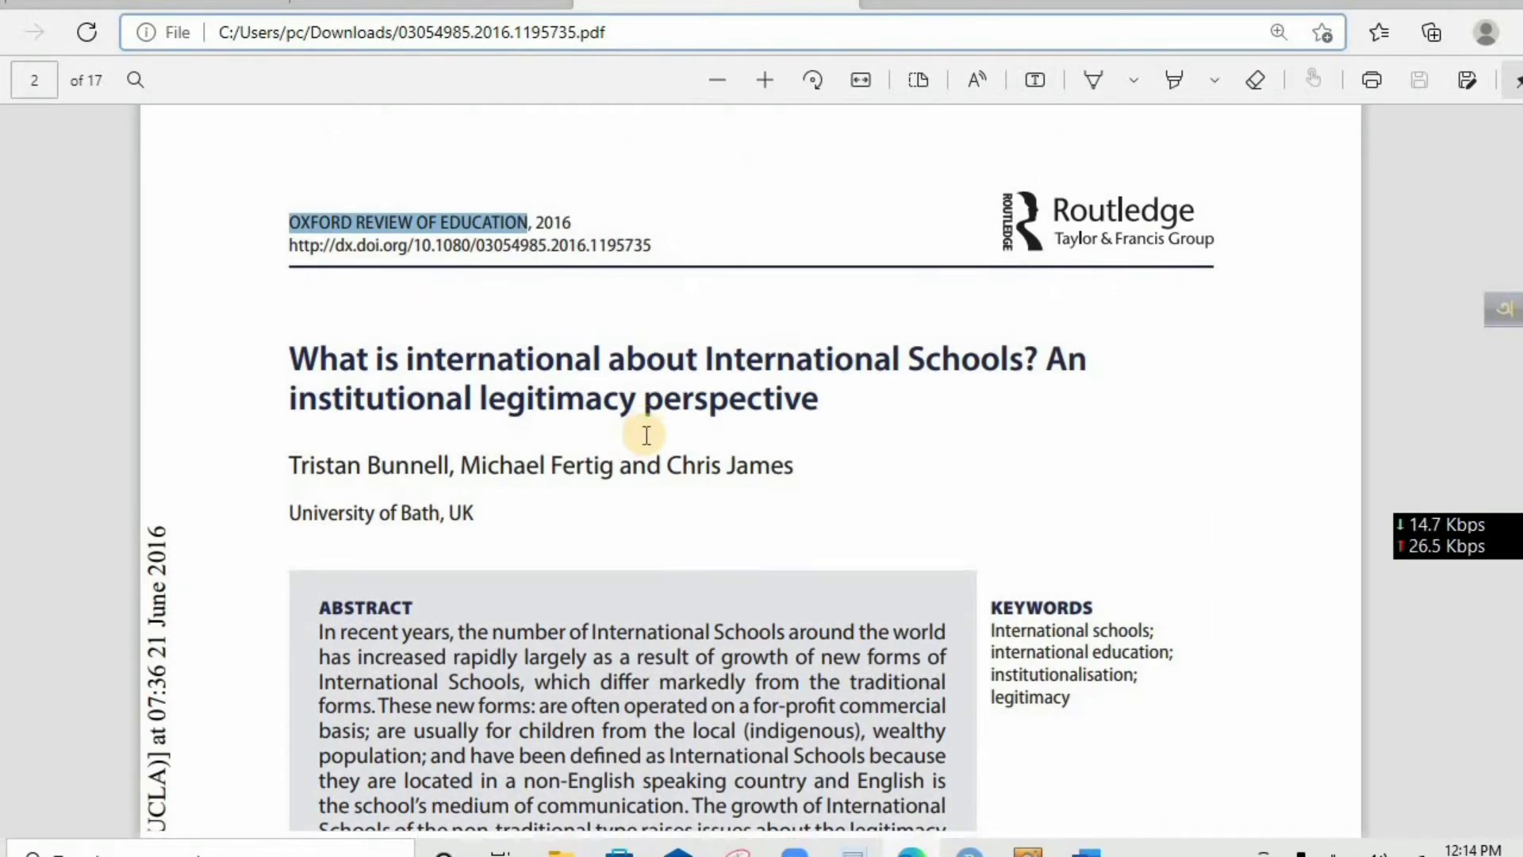
scroll(646, 435, "down", 7)
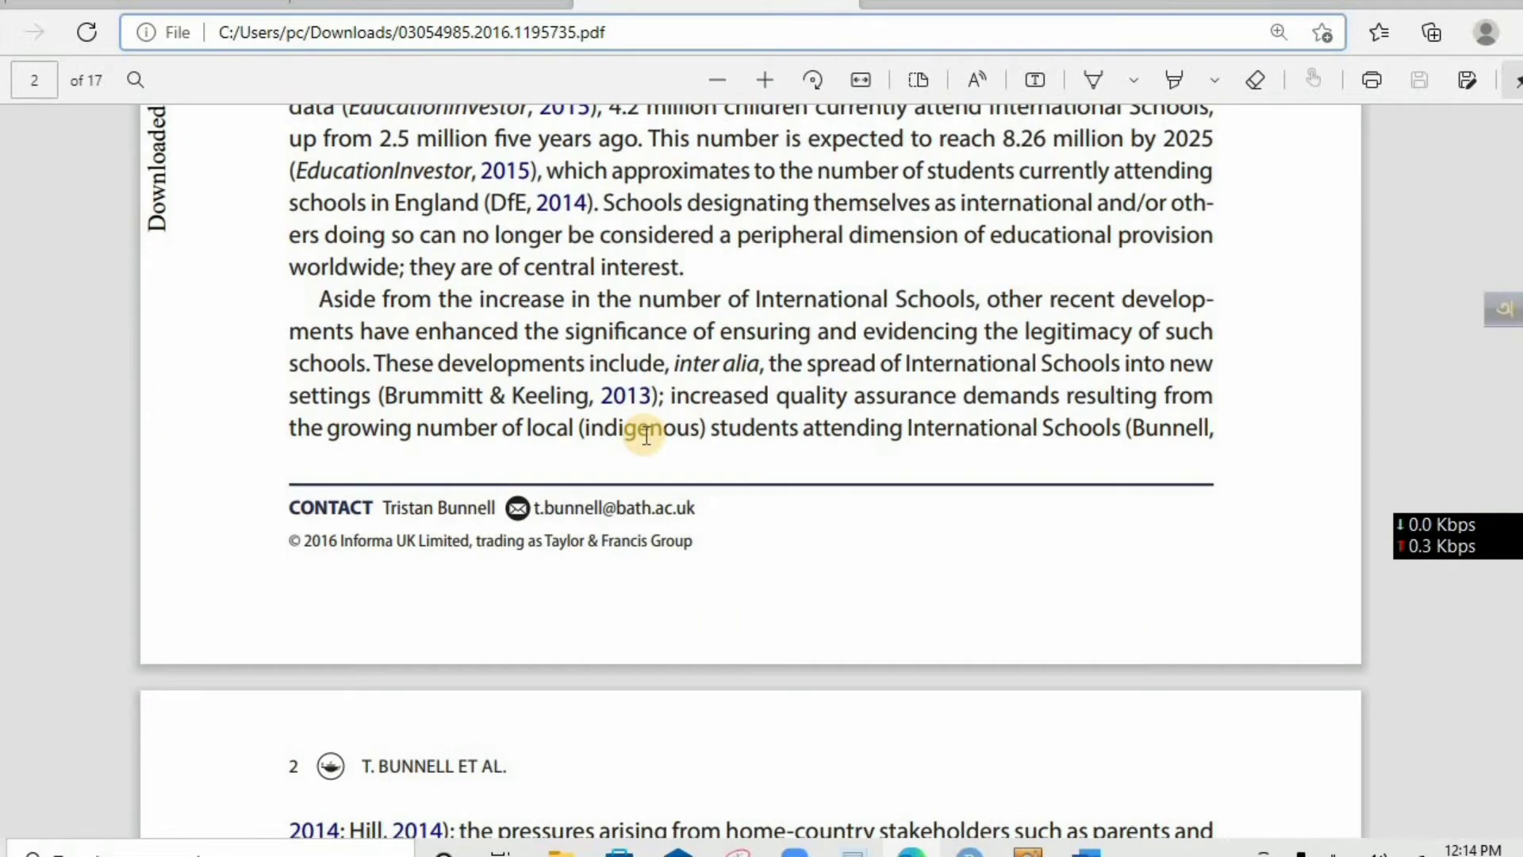
scroll(647, 434, "down", 15)
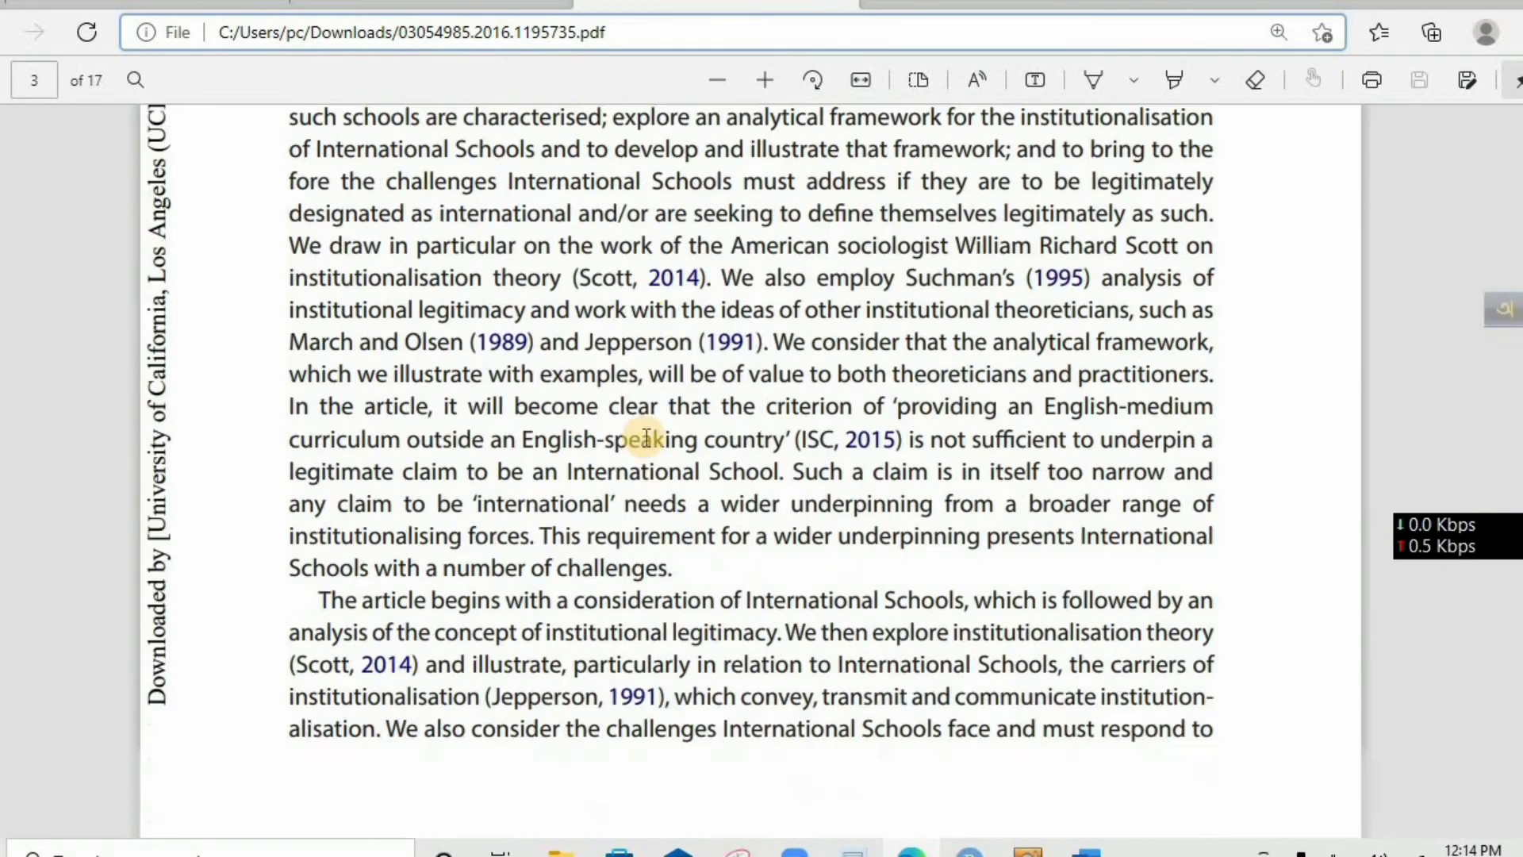
scroll(644, 436, "down", 7)
scroll(651, 440, "down", 2)
scroll(654, 443, "up", 13)
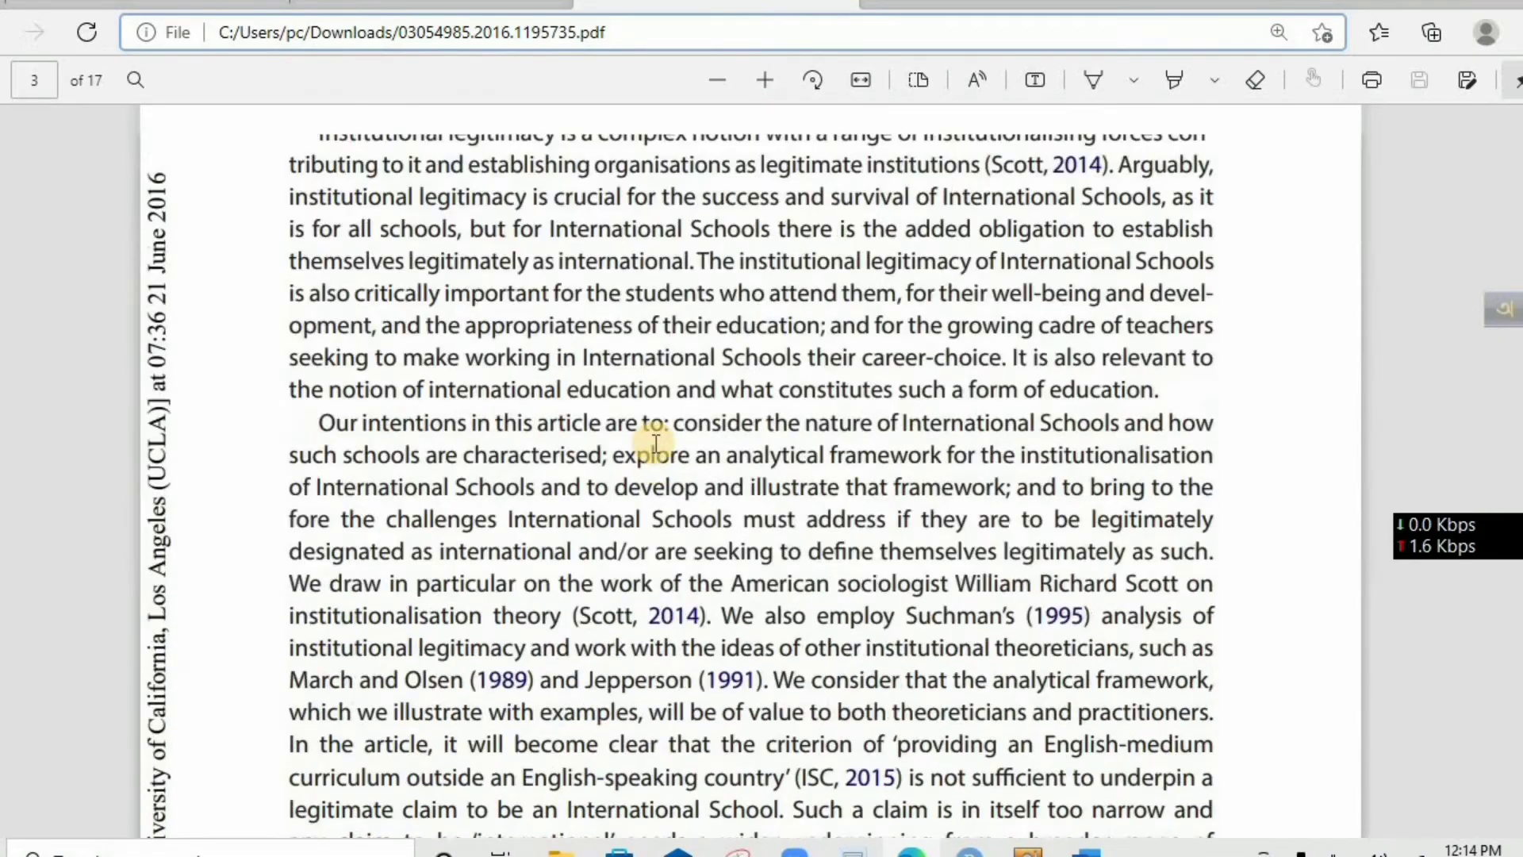
scroll(655, 443, "up", 20)
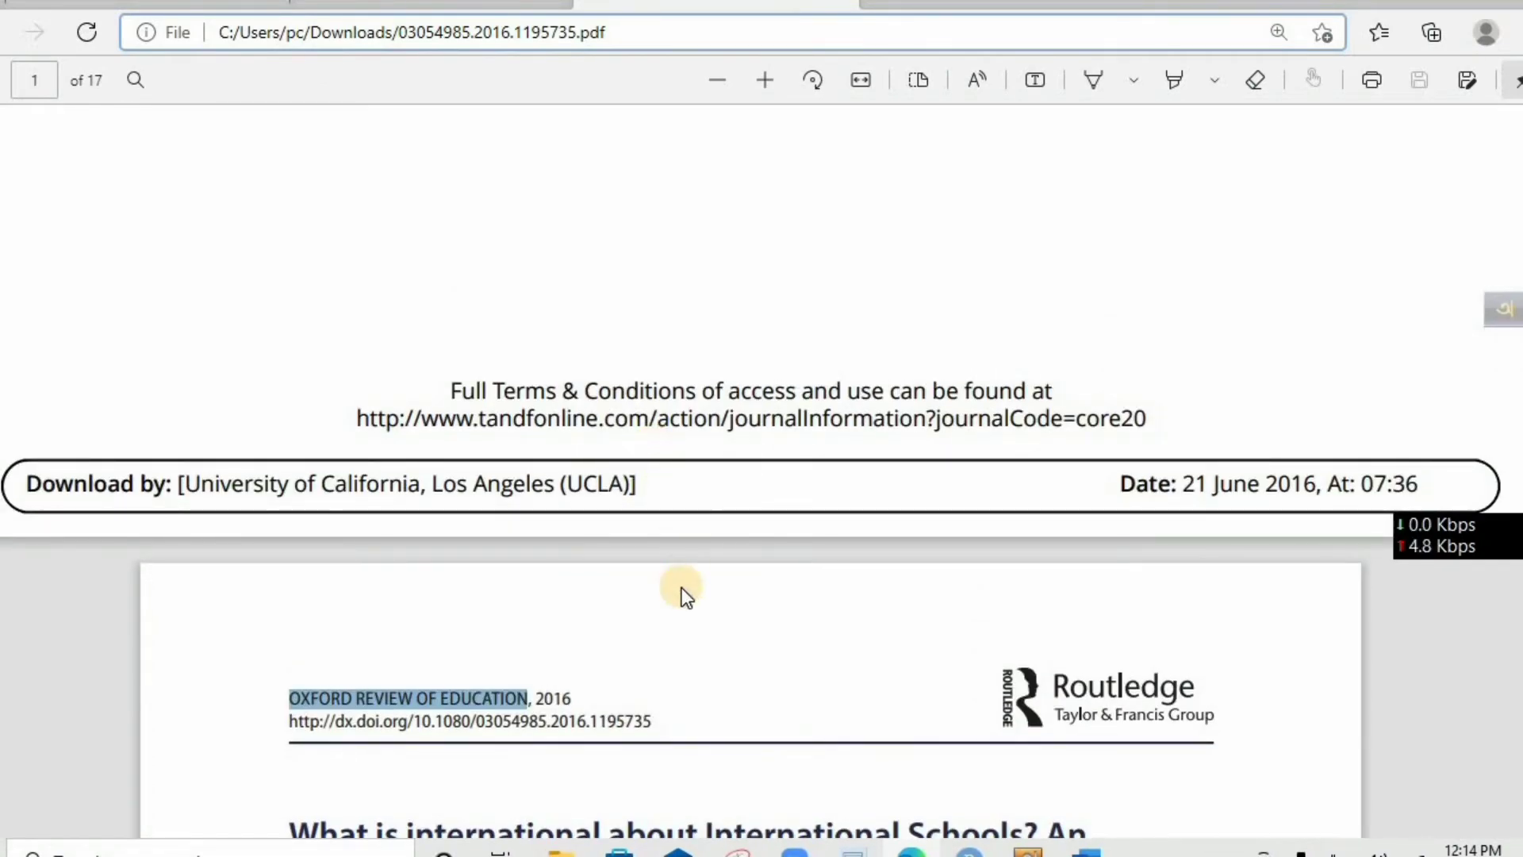
scroll(686, 597, "up", 10)
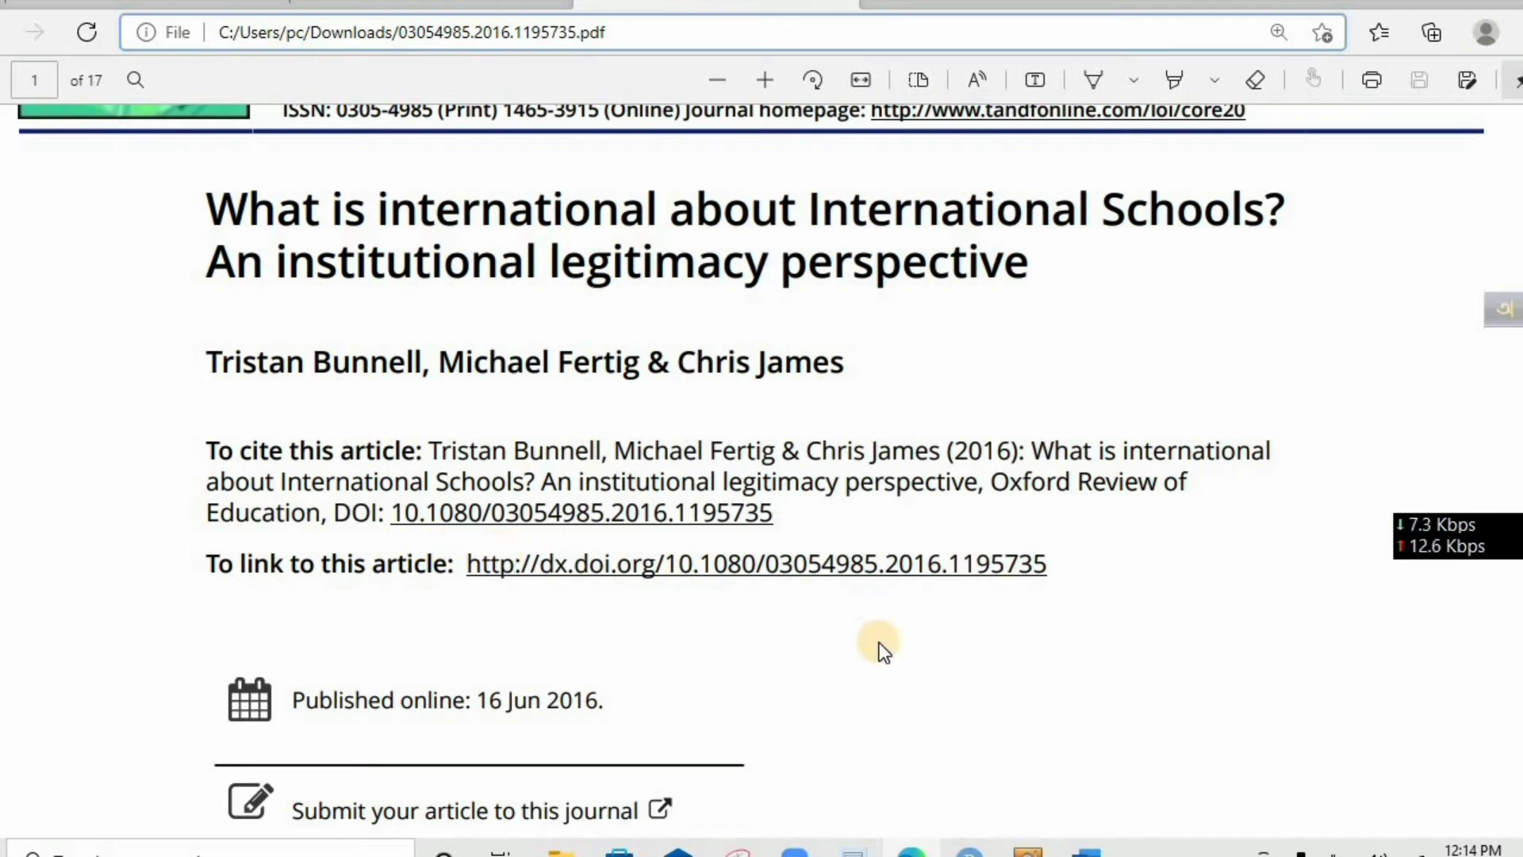
scroll(877, 642, "down", 1)
scroll(876, 639, "down", 5)
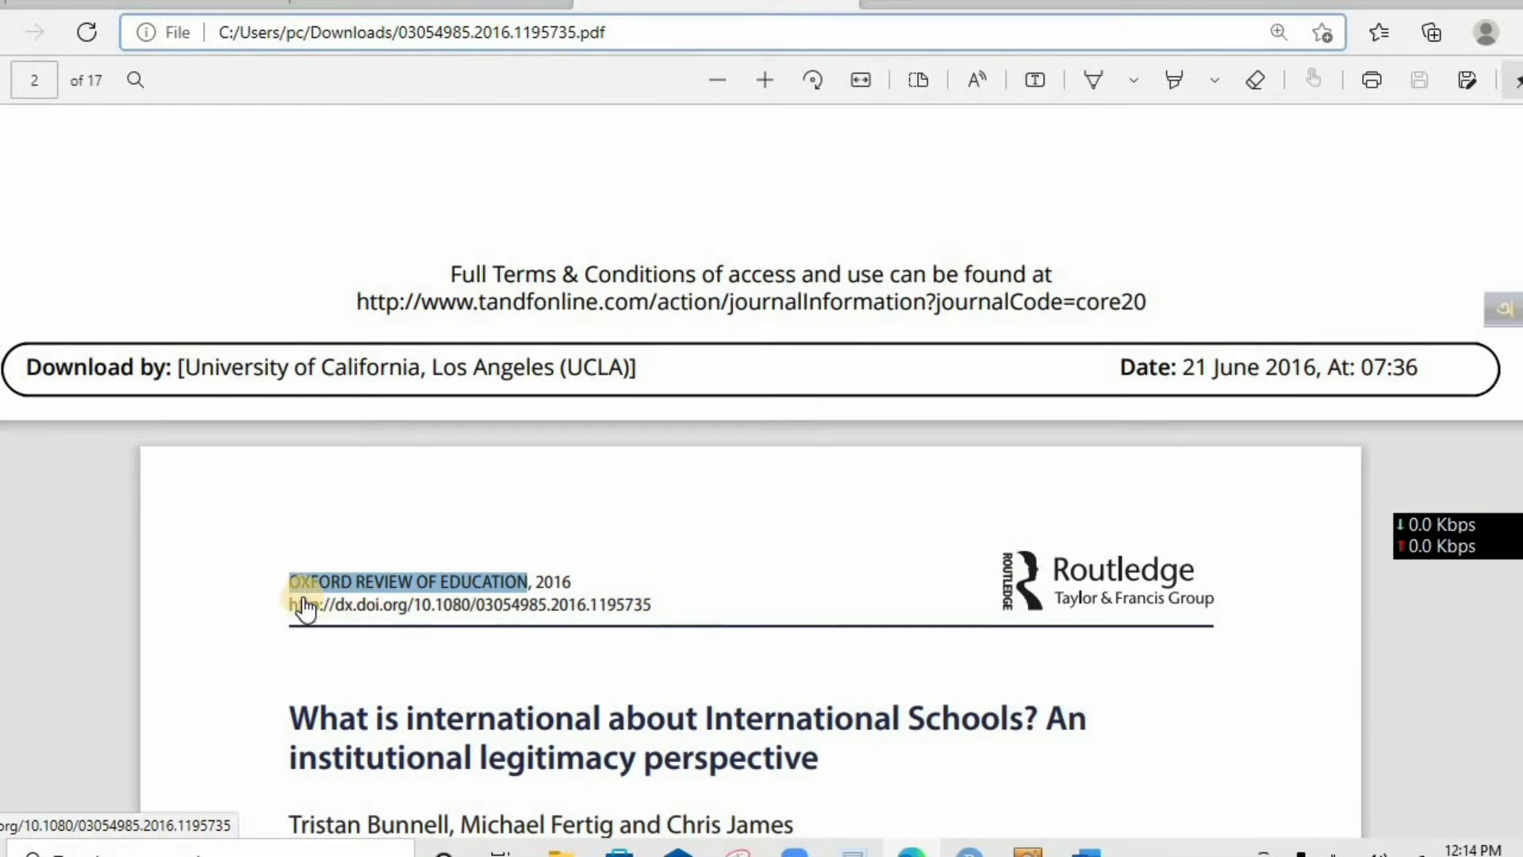
left_click(520, 605)
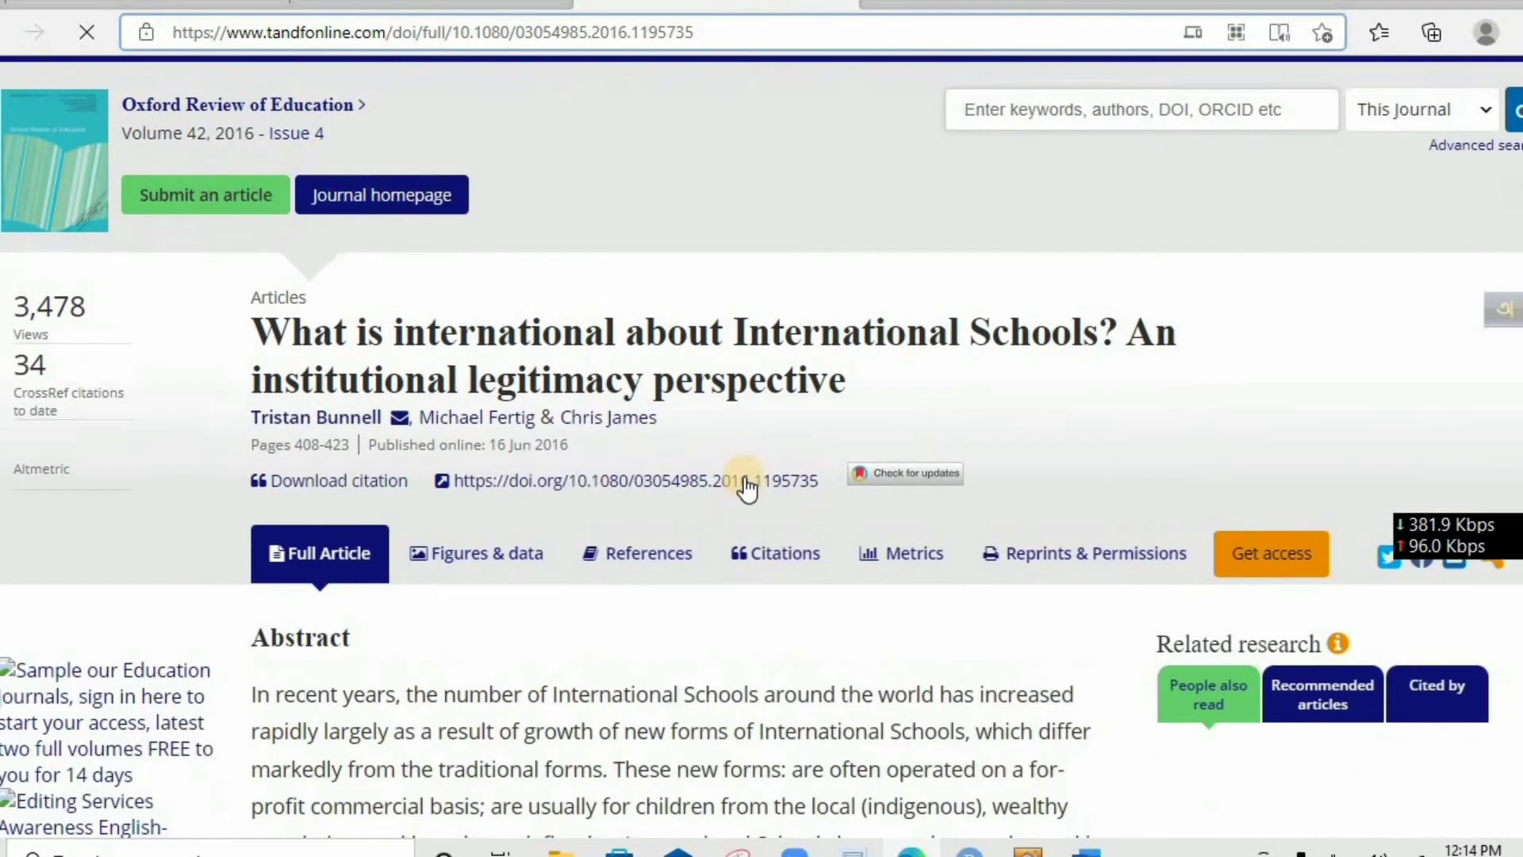
left_click_drag(826, 479, 455, 483)
left_click(540, 448)
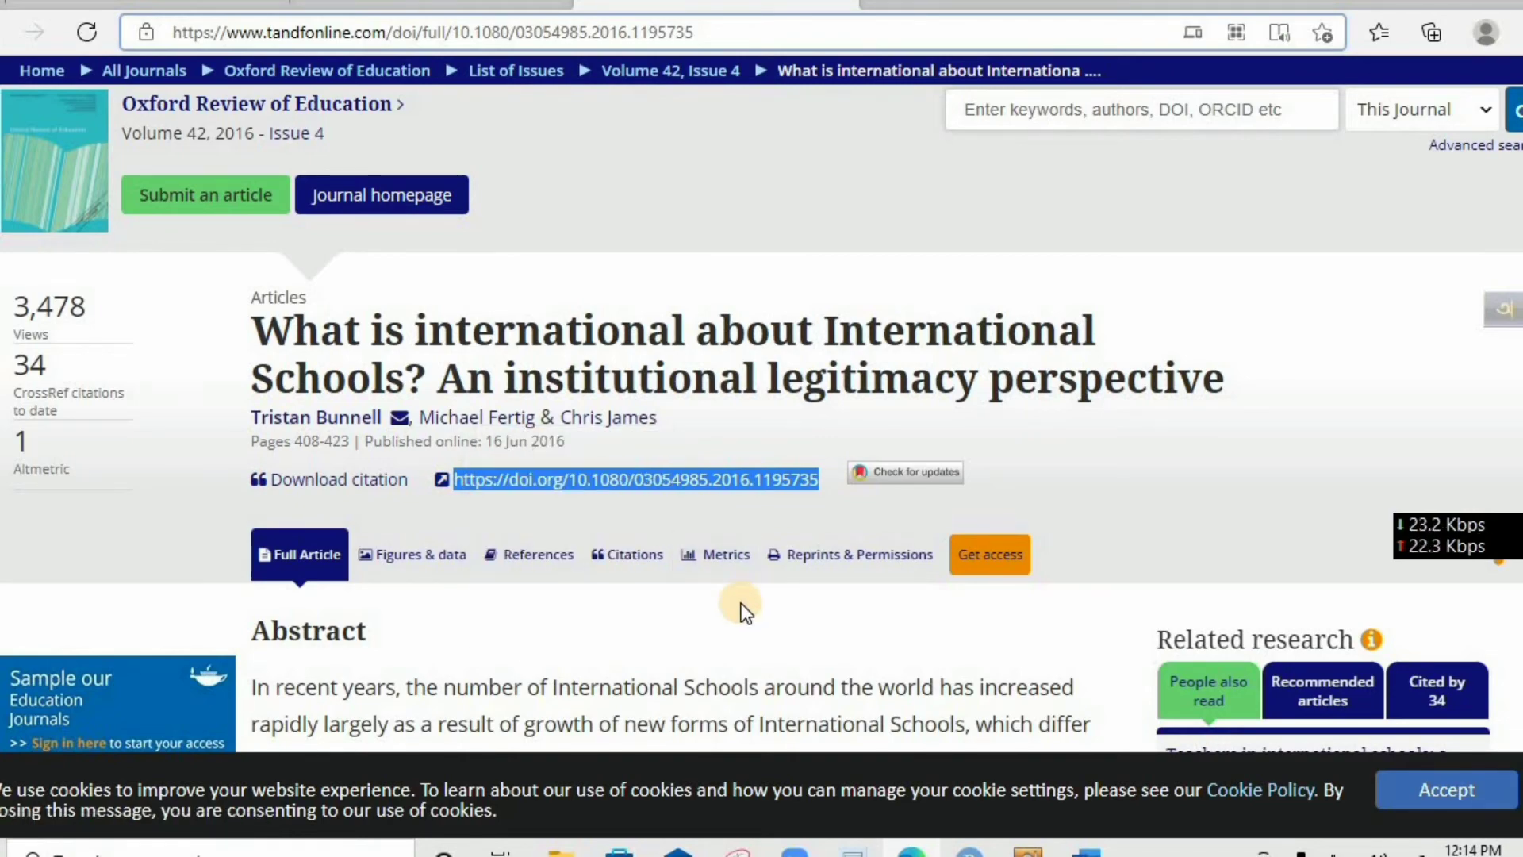
scroll(722, 592, "down", 15)
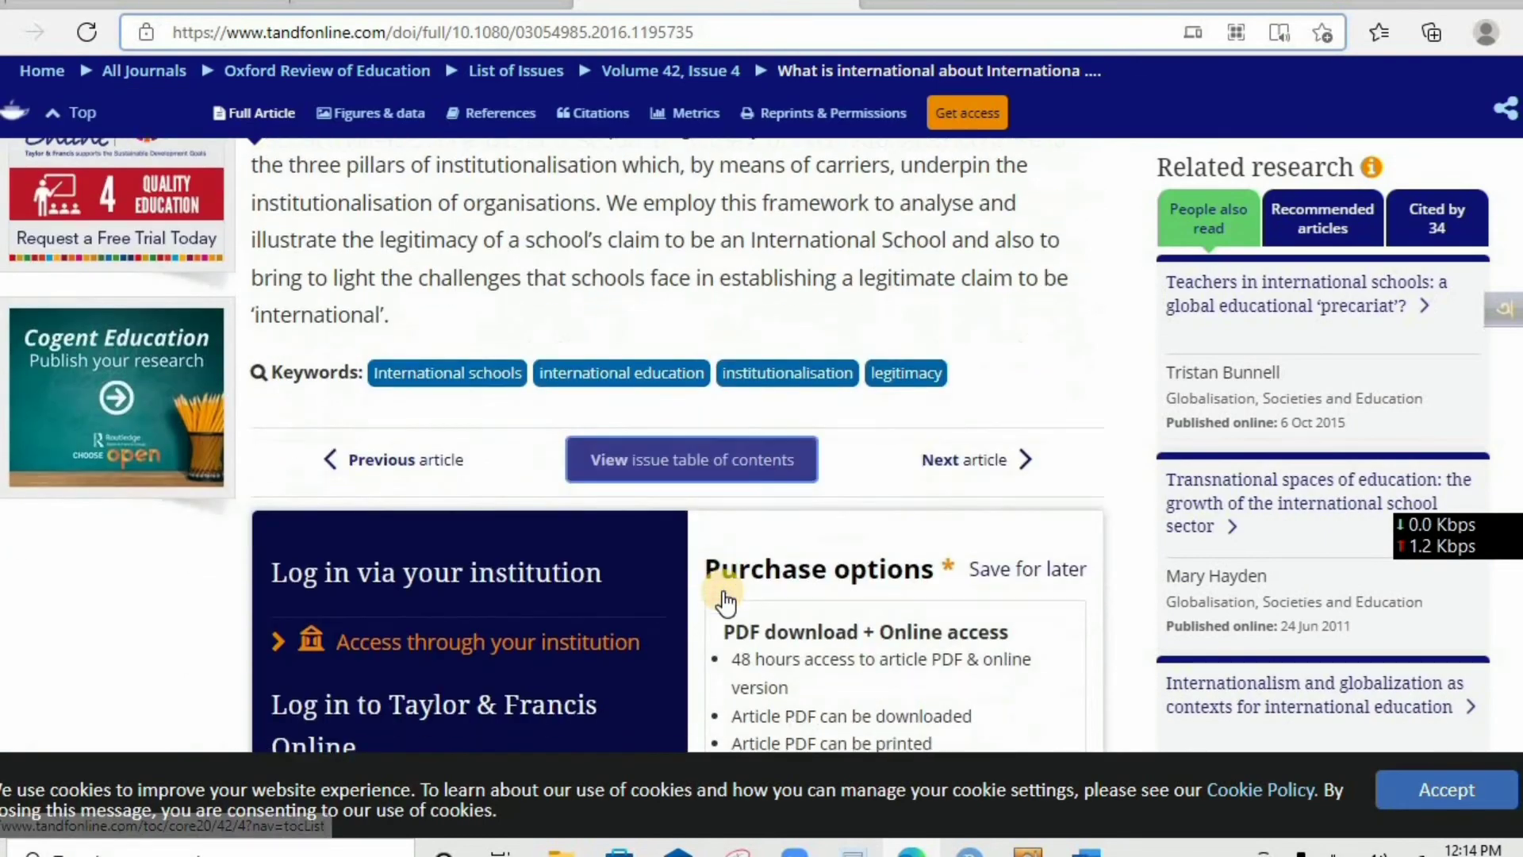
left_click(1086, 852)
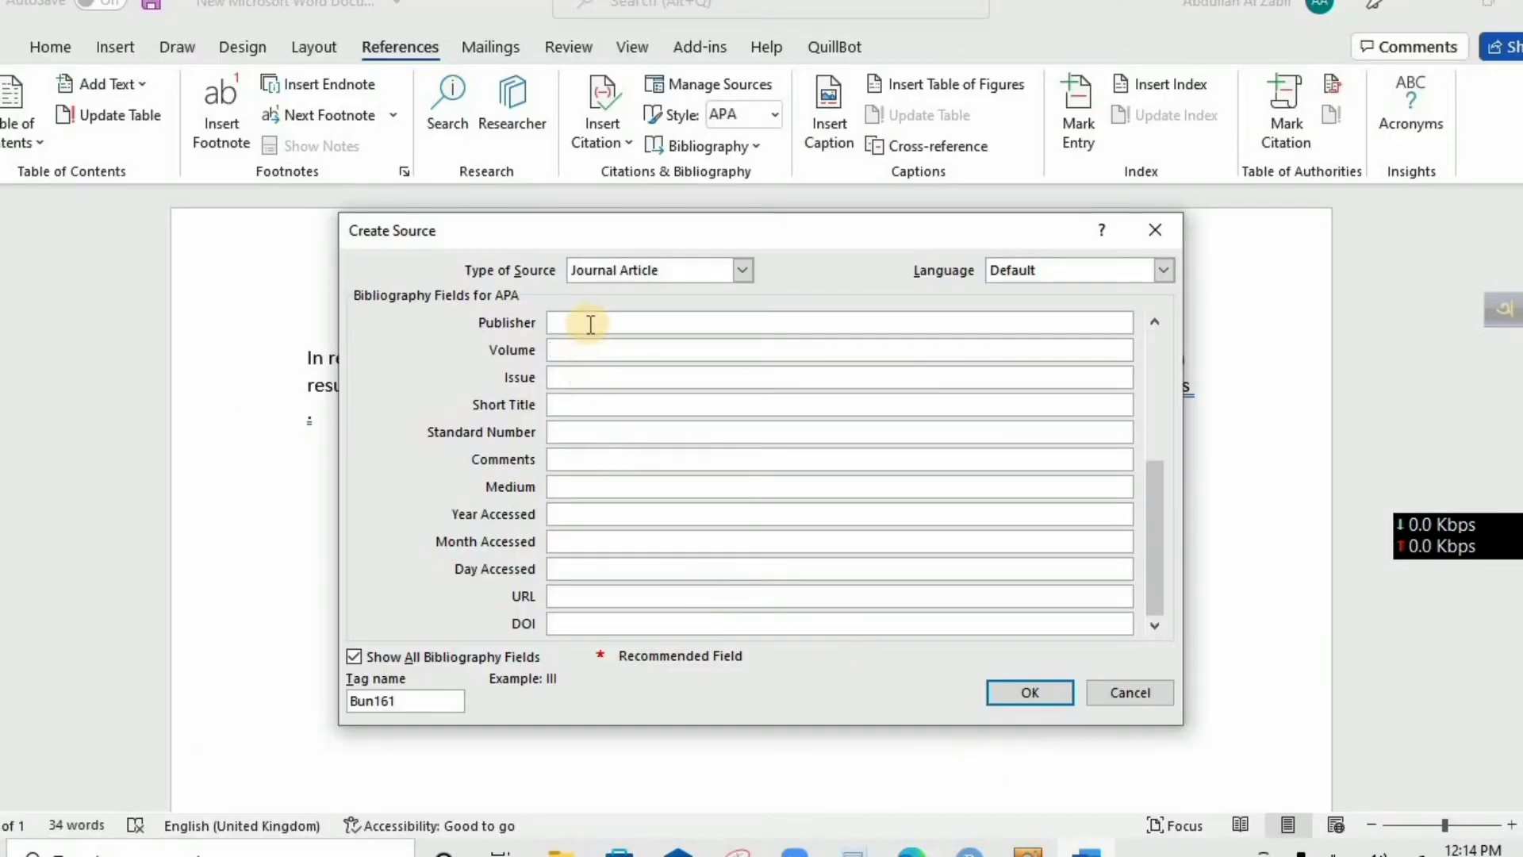
left_click(647, 623)
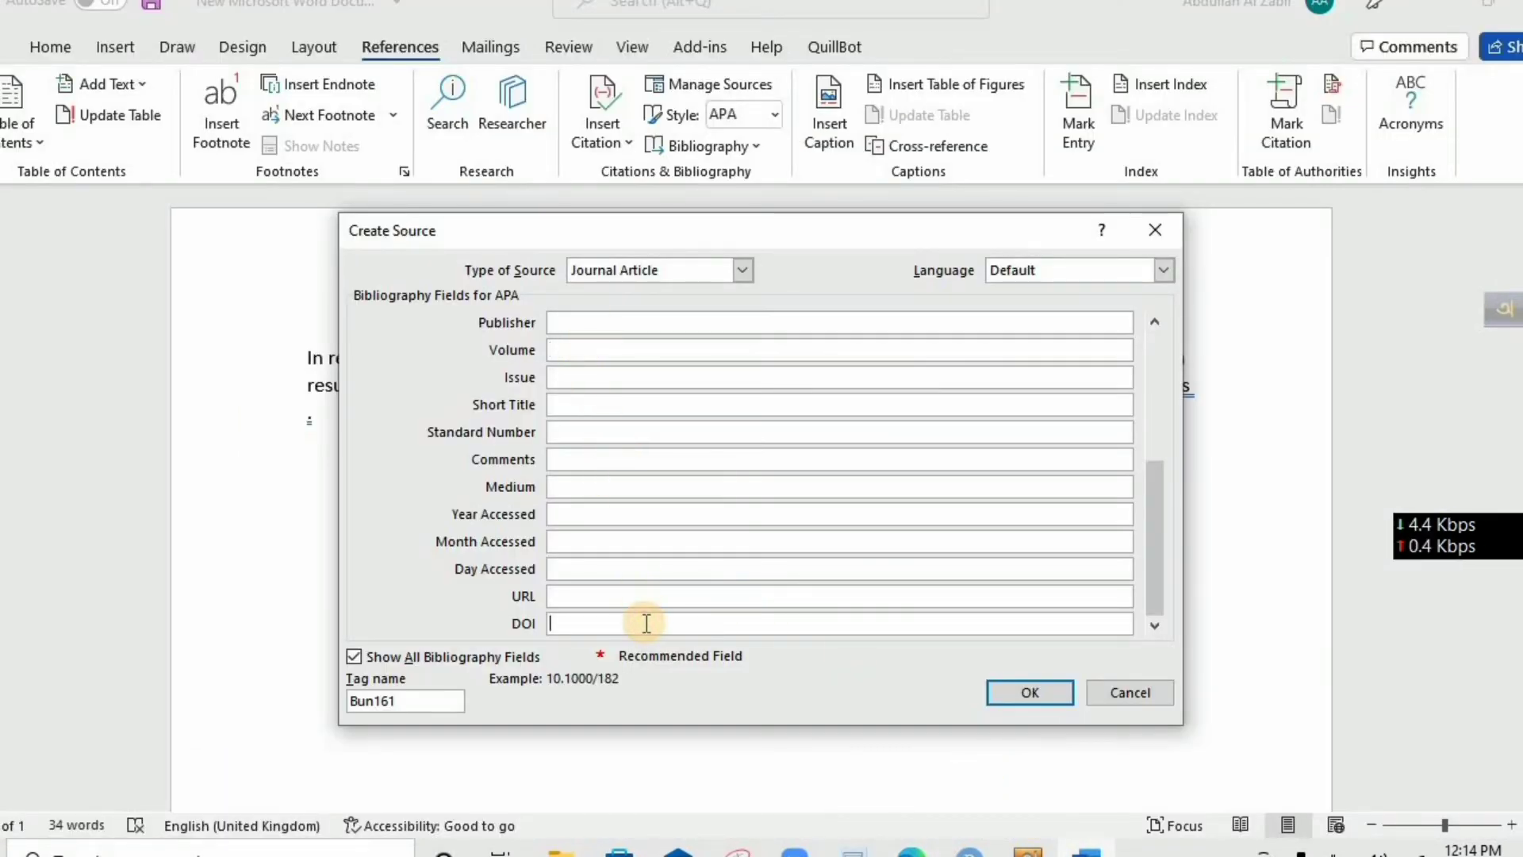
key("ctrl+v")
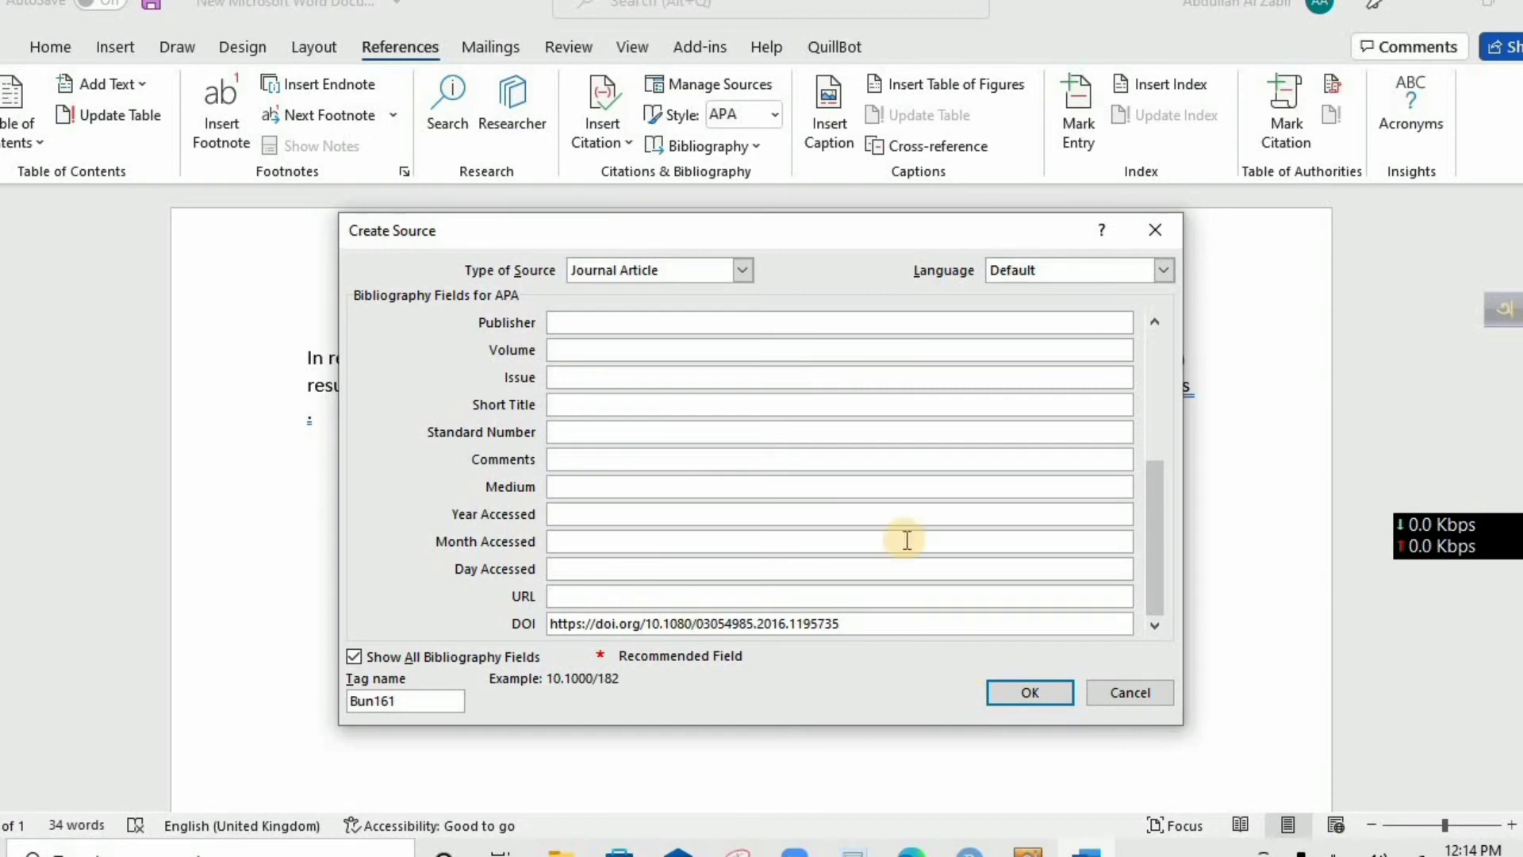
Save the completed source to insert its in-text citation and highlight that citation in yellow.
left_click(1019, 692)
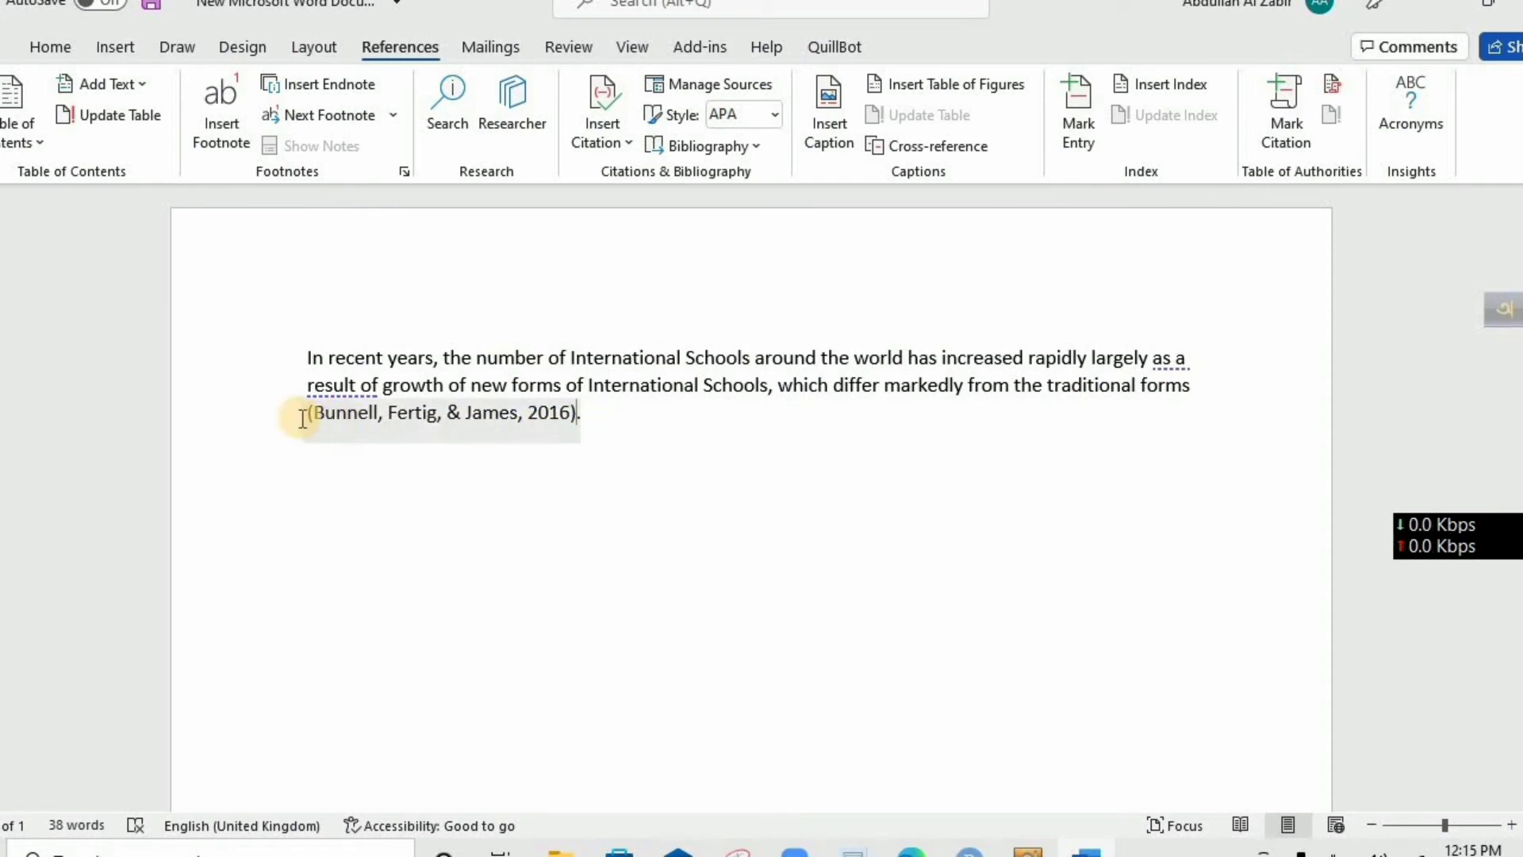
left_click_drag(303, 418, 555, 411)
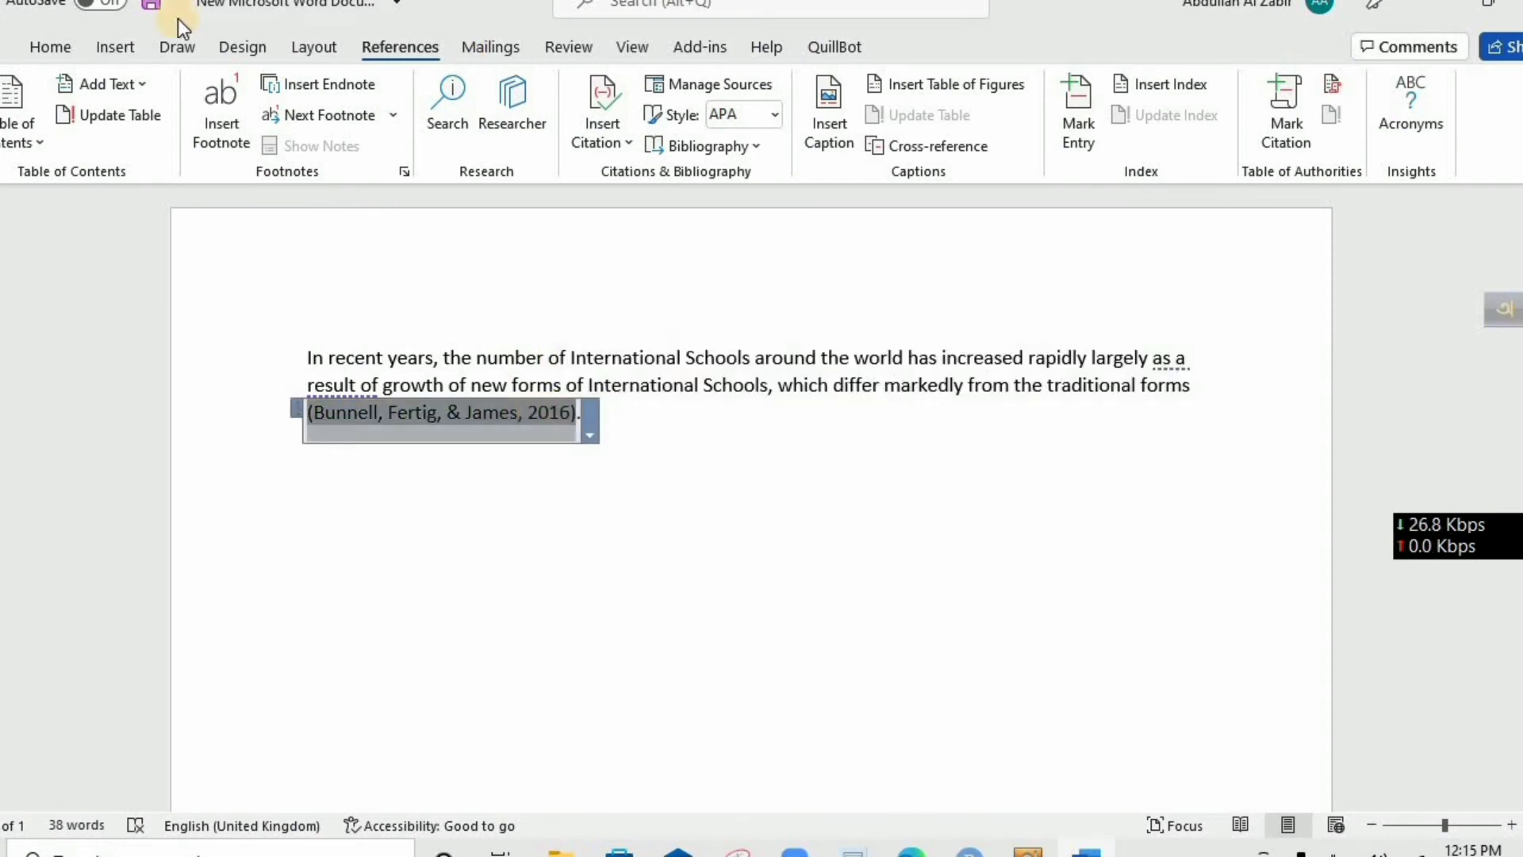
left_click(43, 49)
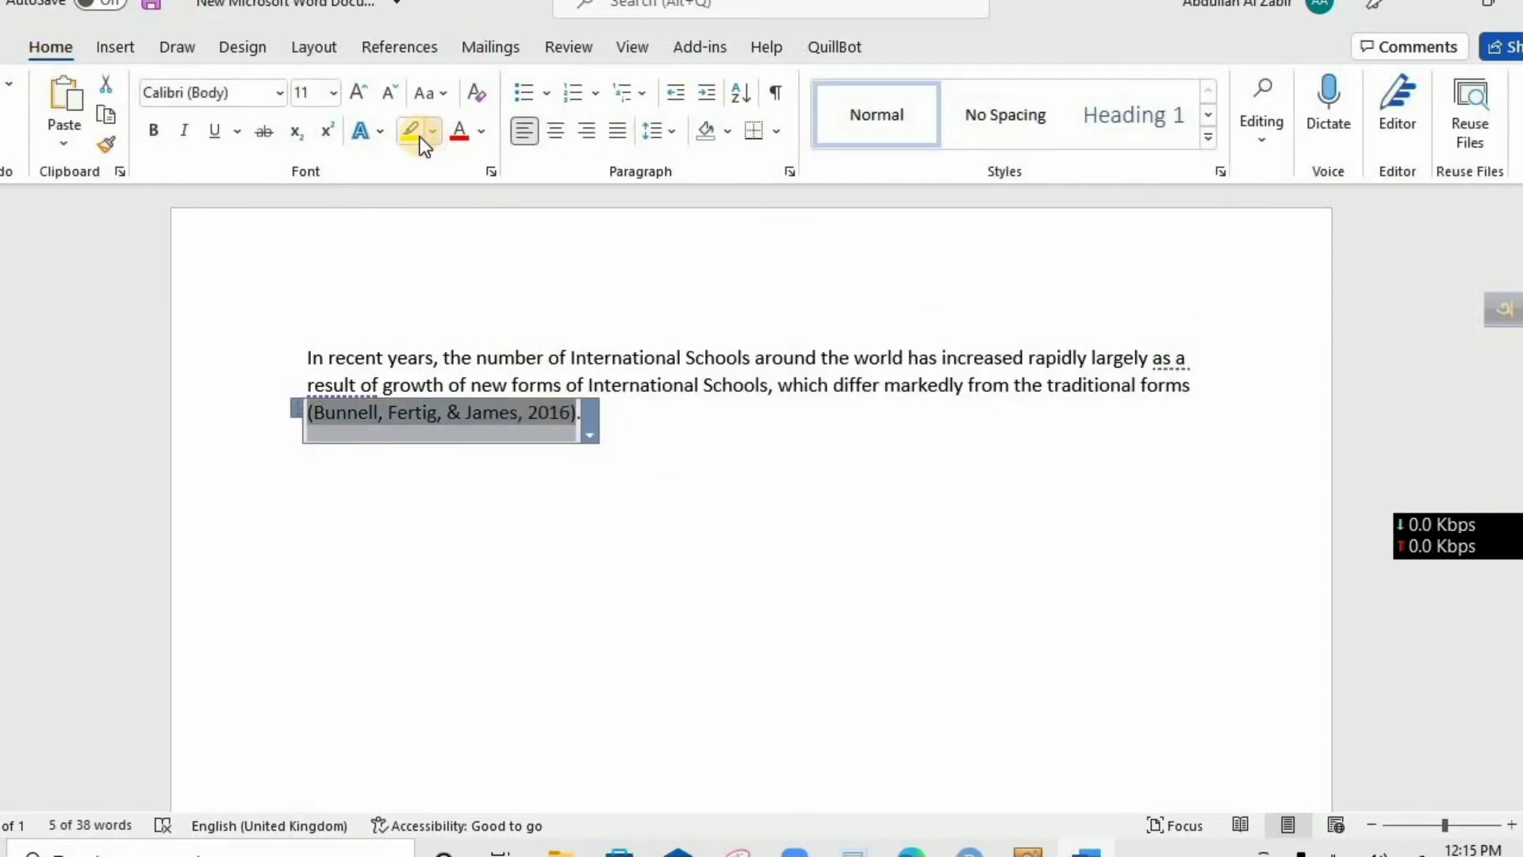
left_click(420, 136)
left_click(632, 296)
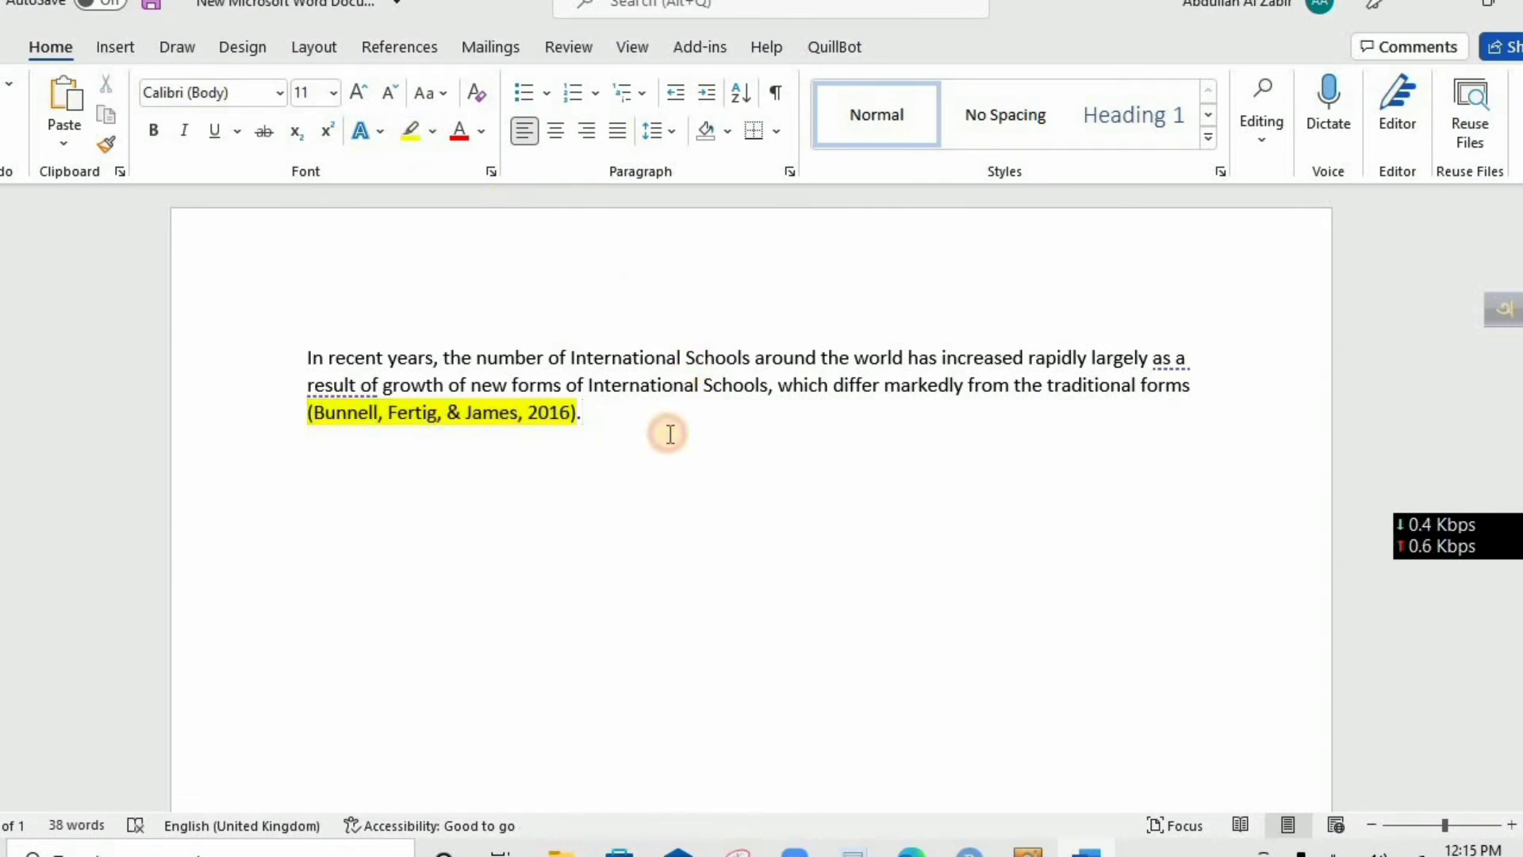
Start a new line below the paragraph and insert an untitled bibliography there.
left_click(670, 434)
key("Return")
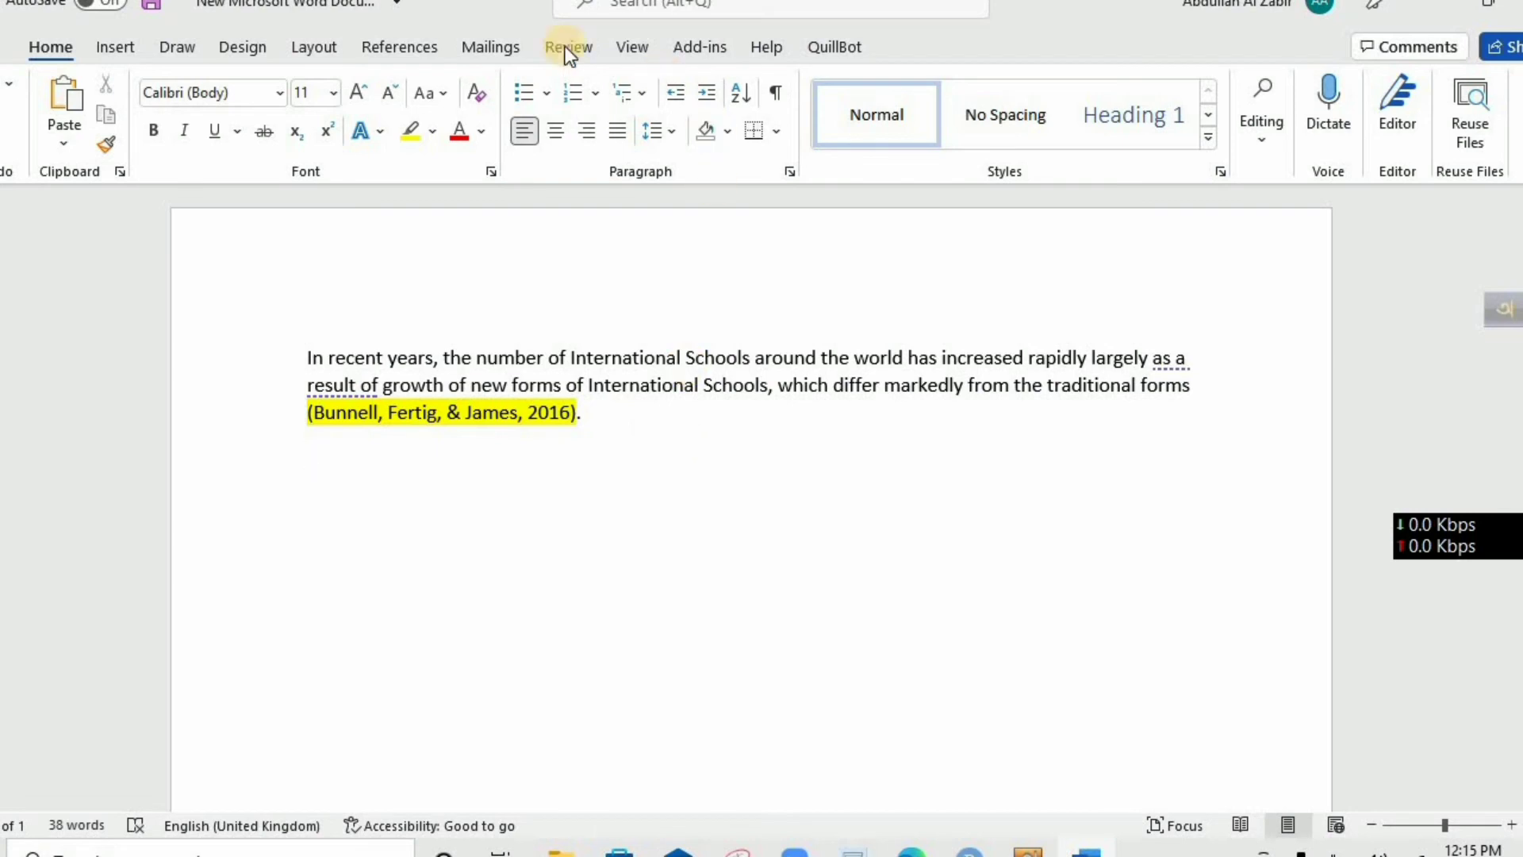
left_click(412, 48)
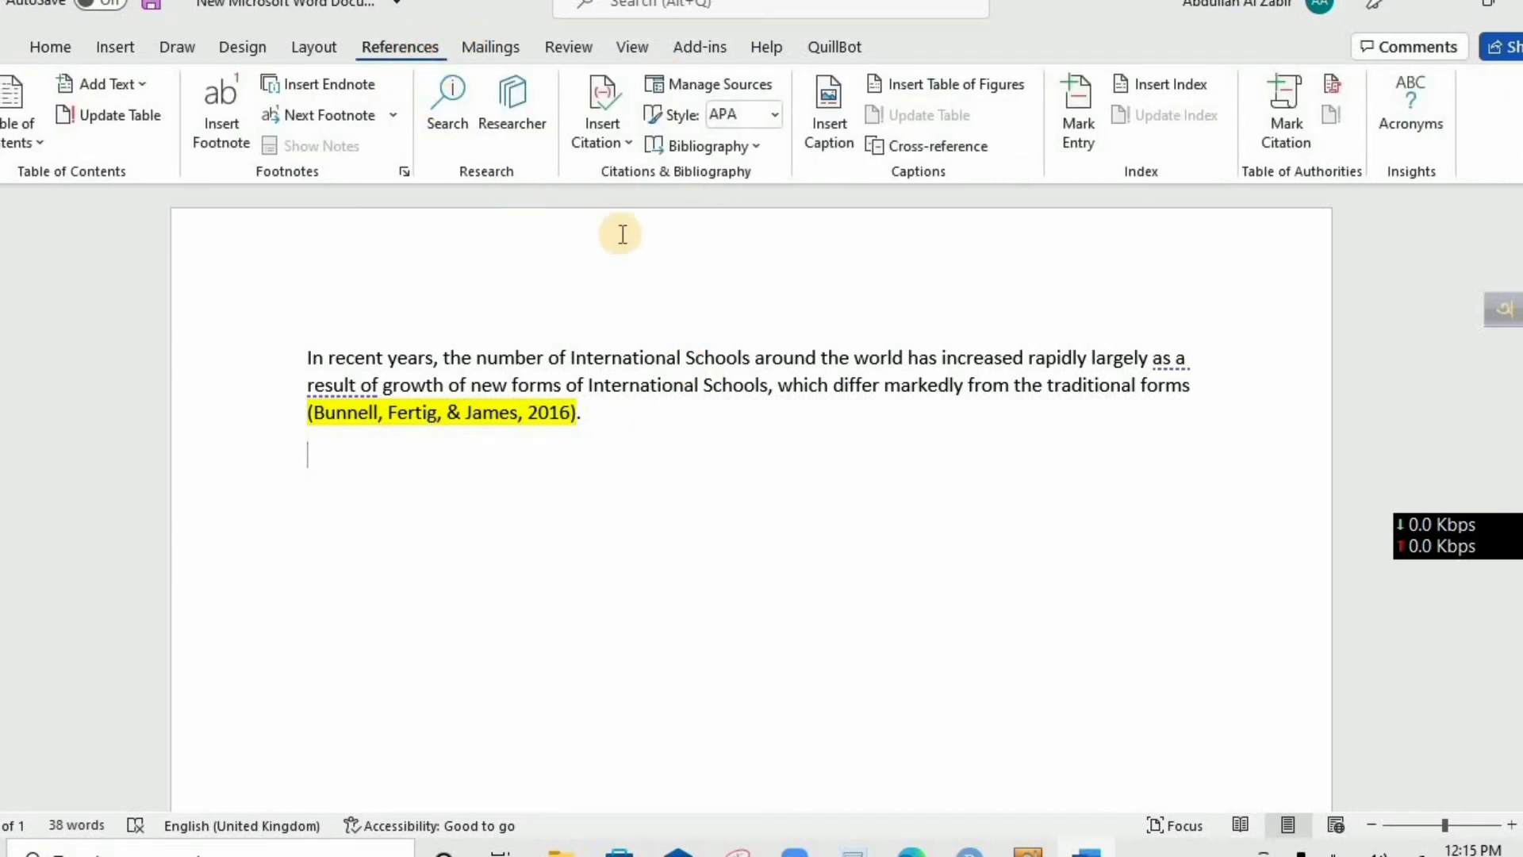
left_click(760, 142)
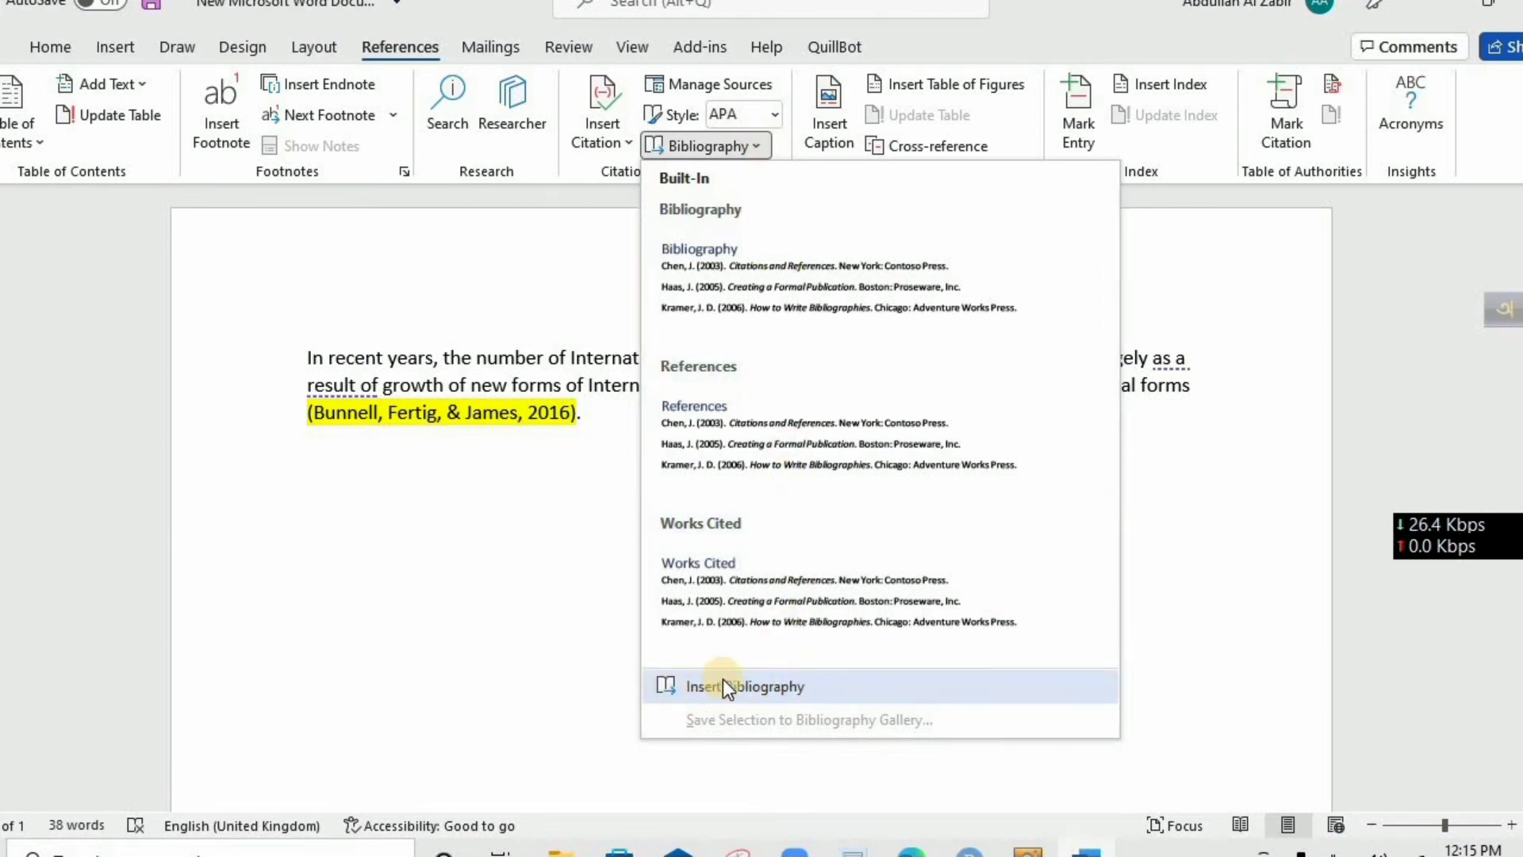
left_click(769, 686)
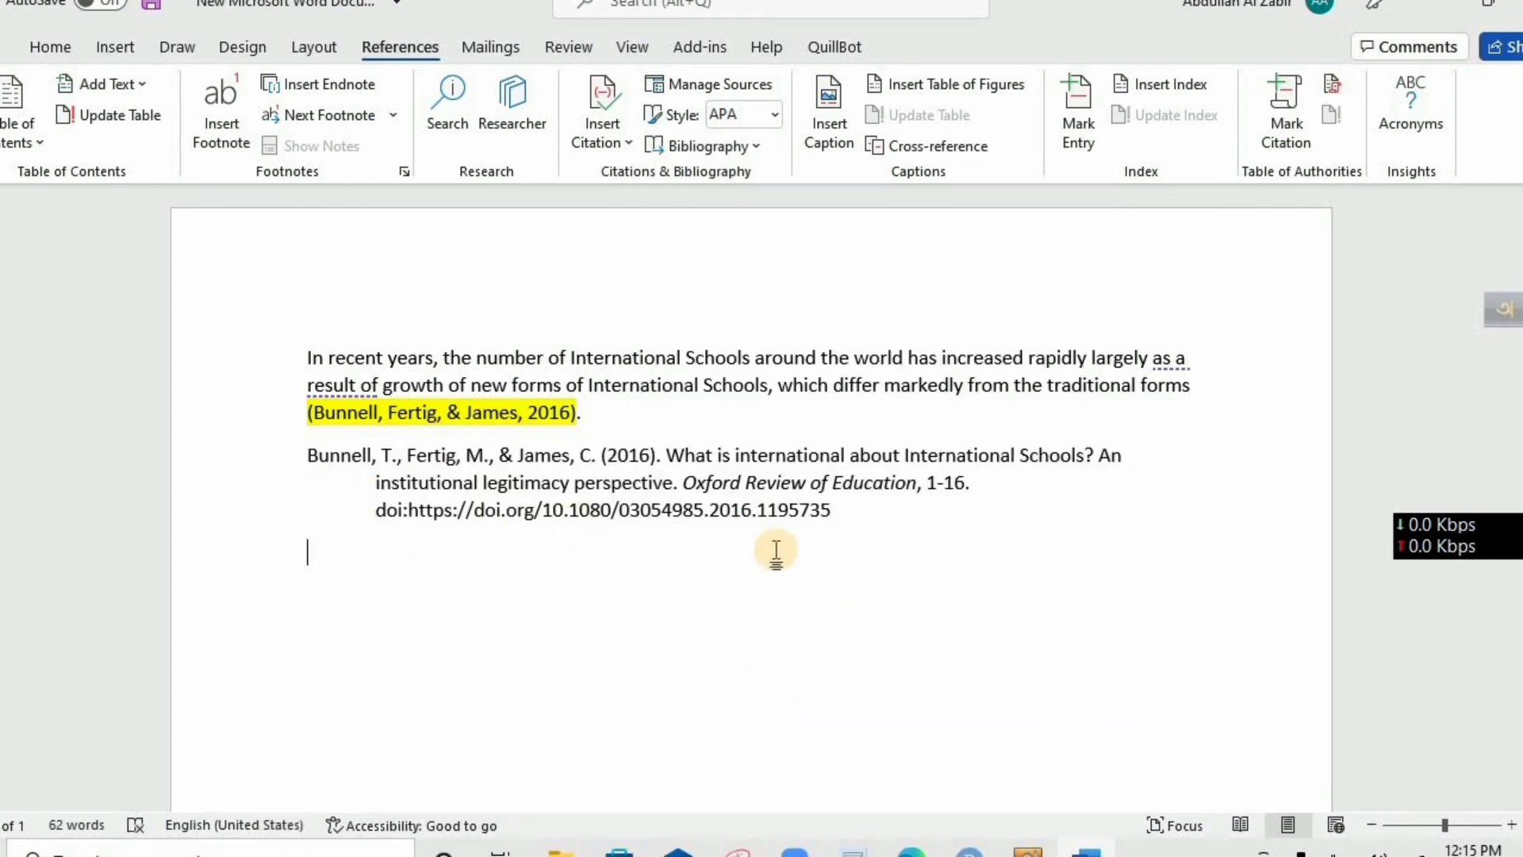
Change the citation and bibliography style to IEEE 2006.
left_click(775, 115)
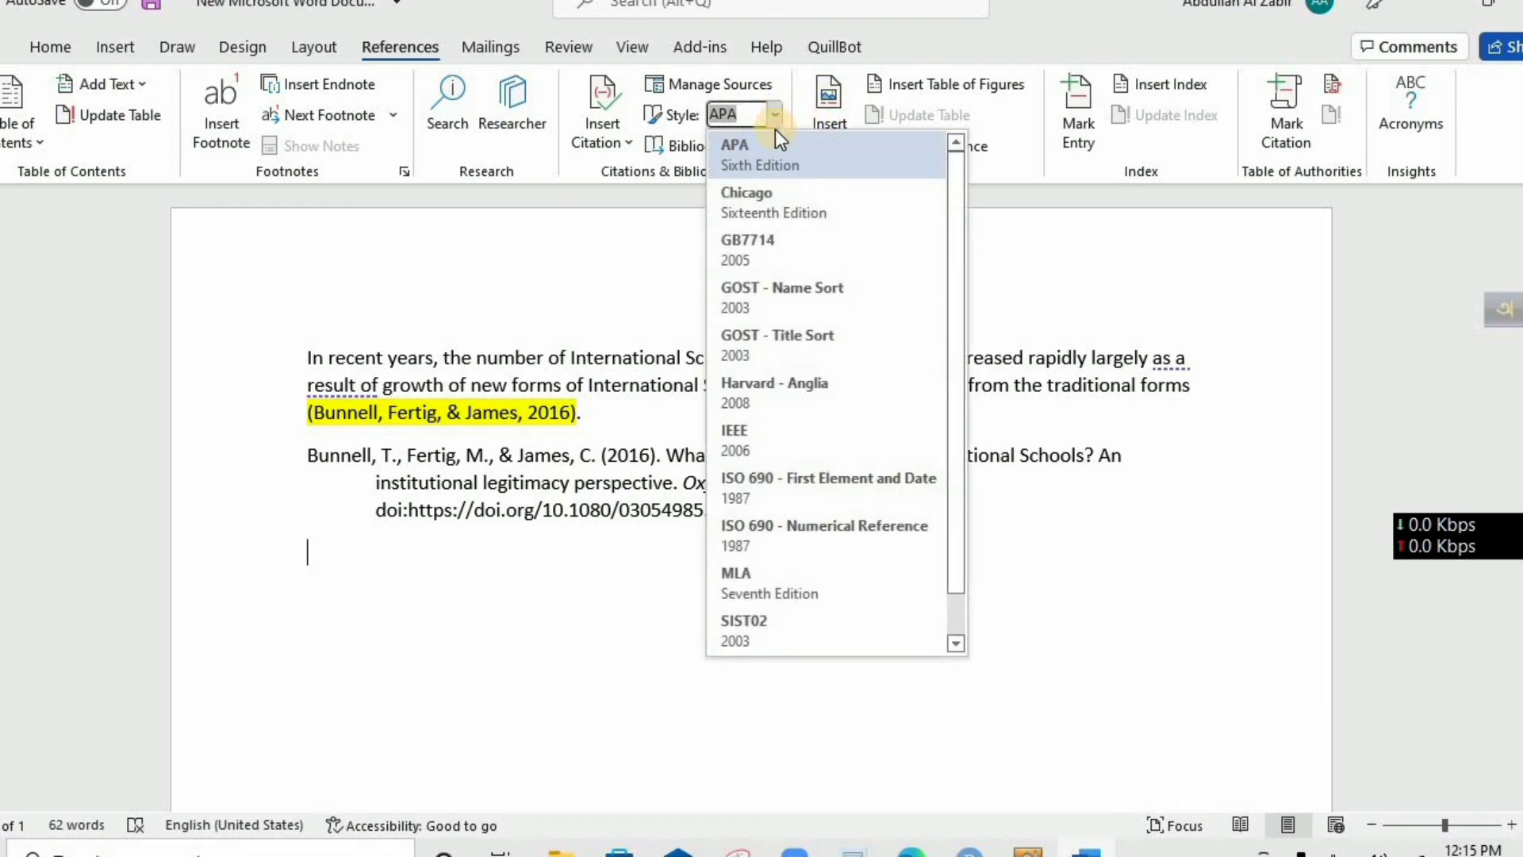
left_click(798, 436)
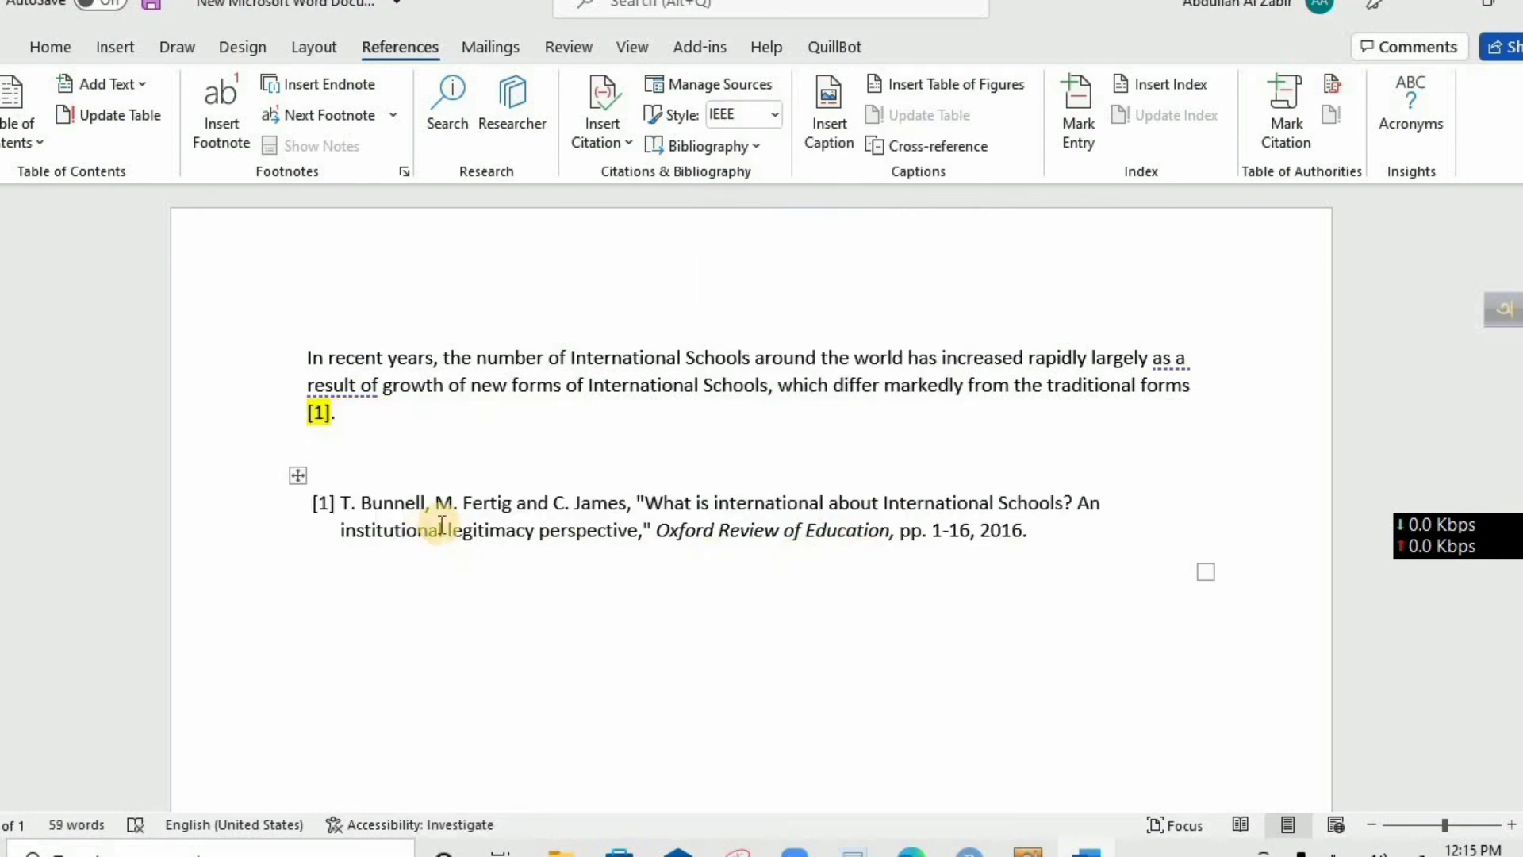